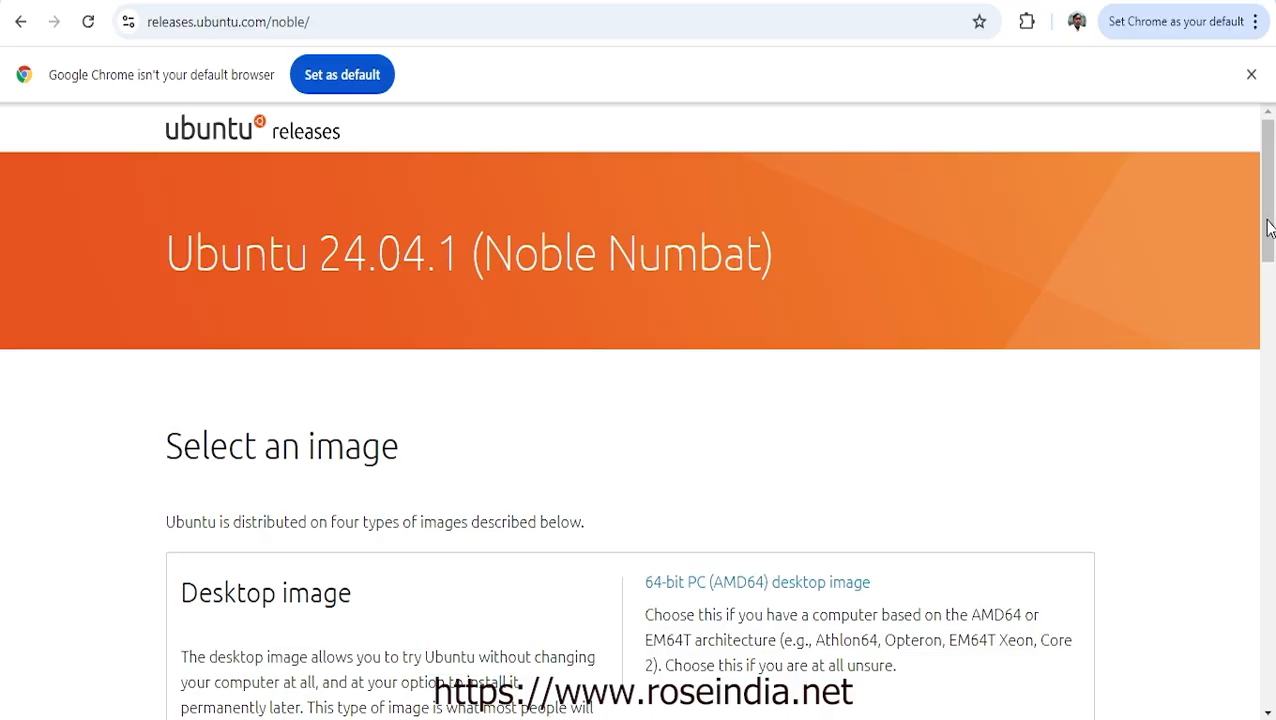
Scroll the Ubuntu 24.04.1 releases page down to the 64-bit PC (AMD64) desktop image link
{"action": "left_click_drag", "start_coordinate": [1269, 227], "coordinate": [1270, 300]}
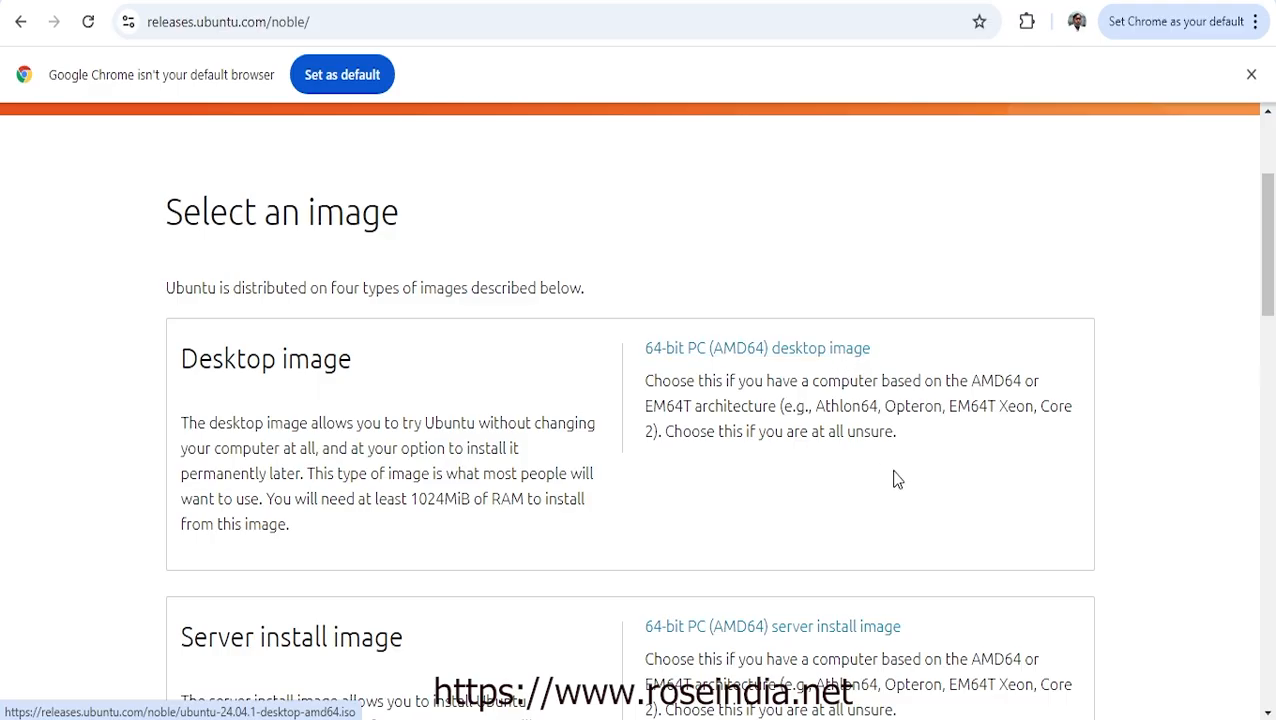
Confirm ubuntu-24.04.1-desktop-amd64.iso is in the LinuxImages folder in File Explorer
{"action": "mouse_move", "coordinate": [478, 718]}
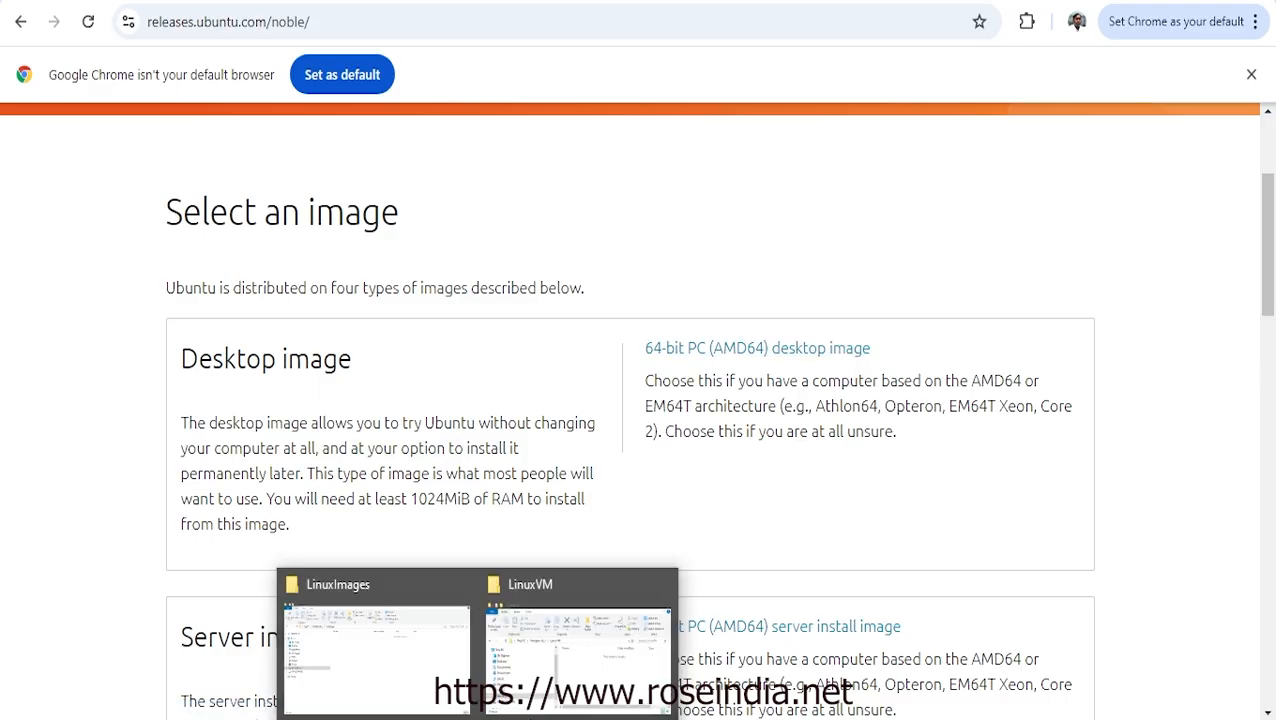
{"action": "left_click", "coordinate": [622, 672]}
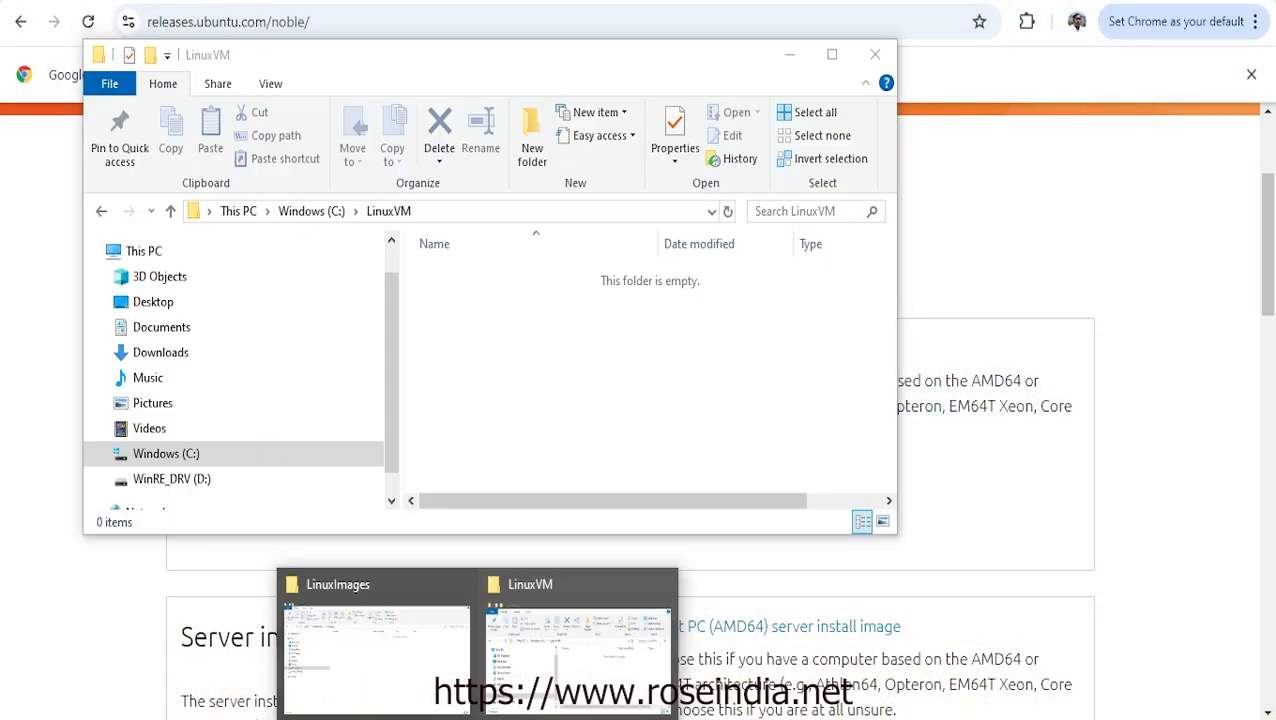
{"action": "left_click", "coordinate": [421, 615]}
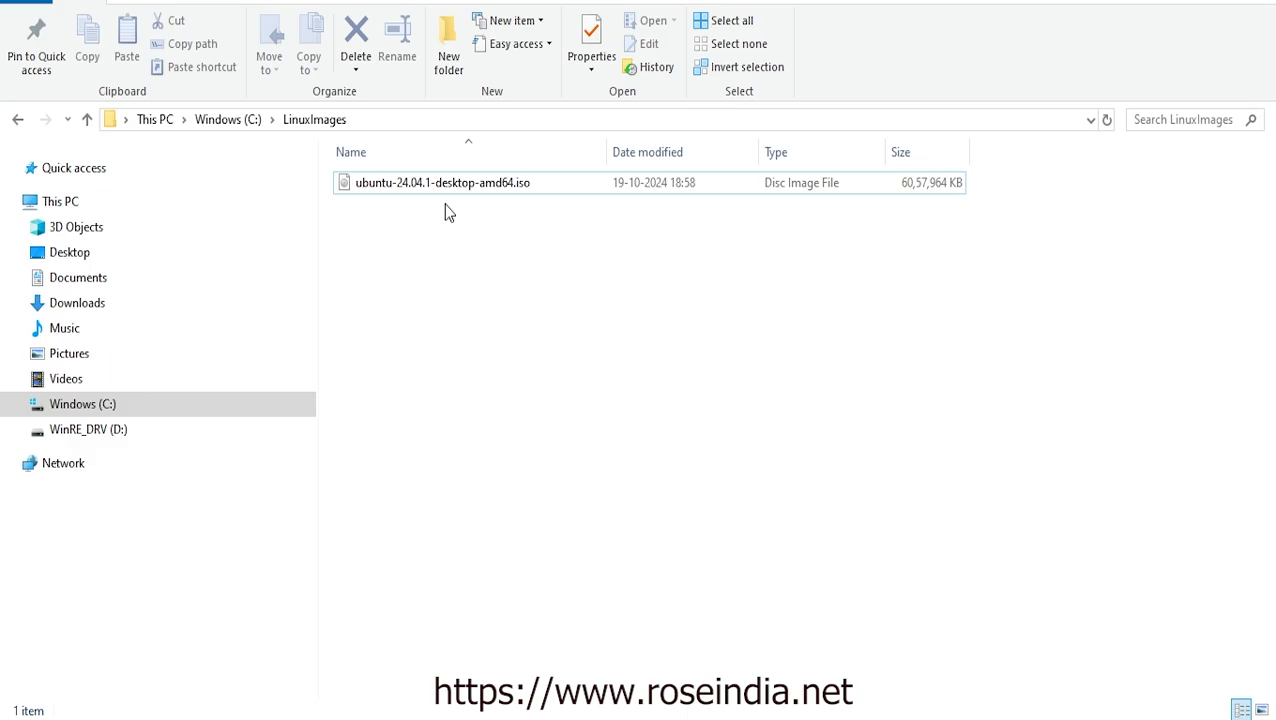
{"action": "left_click", "coordinate": [430, 183]}
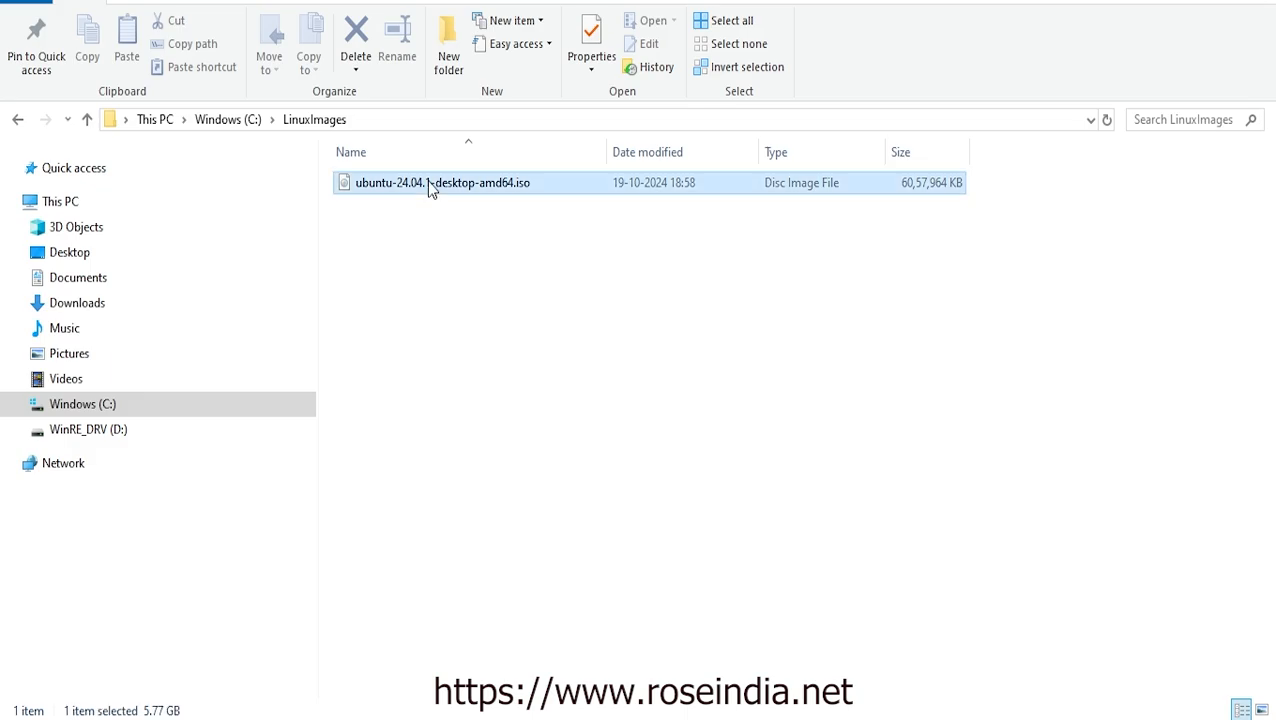
{"action": "left_click", "coordinate": [616, 399]}
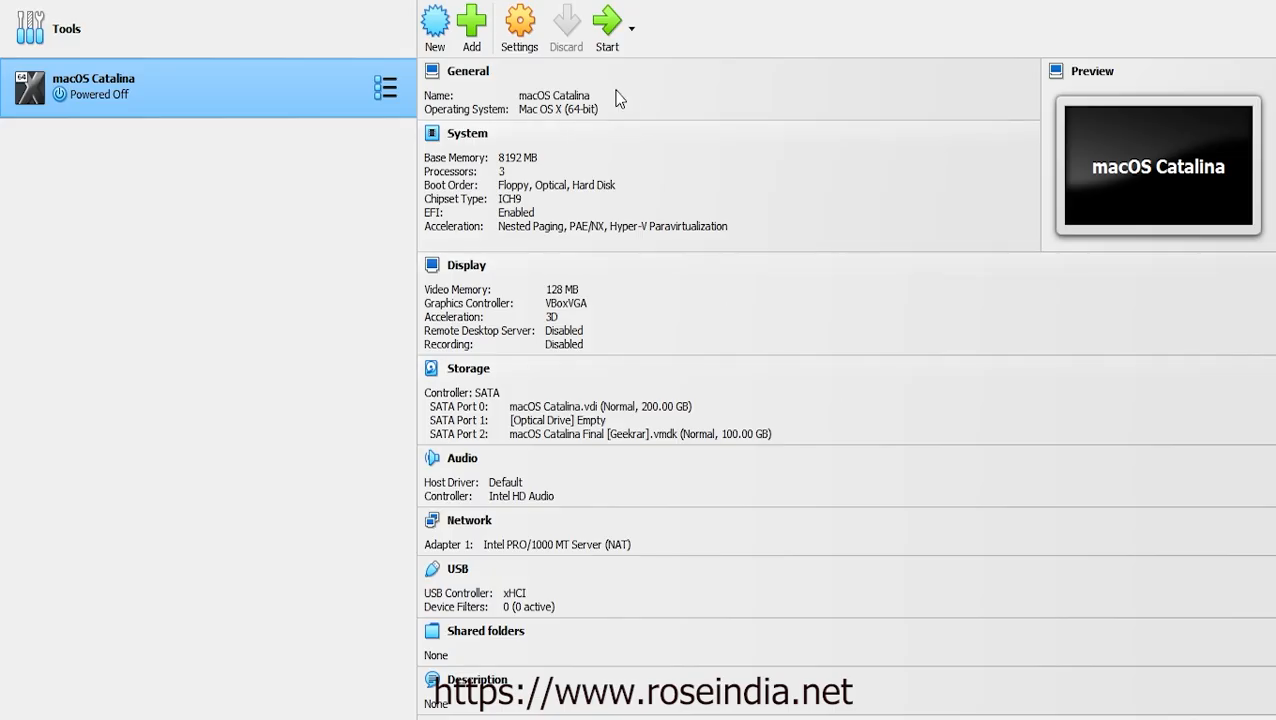
Start a new VM named Ubtunu22.04.1 in Expert mode, then switch the wizard to Guided Mode
{"action": "left_click", "coordinate": [433, 24]}
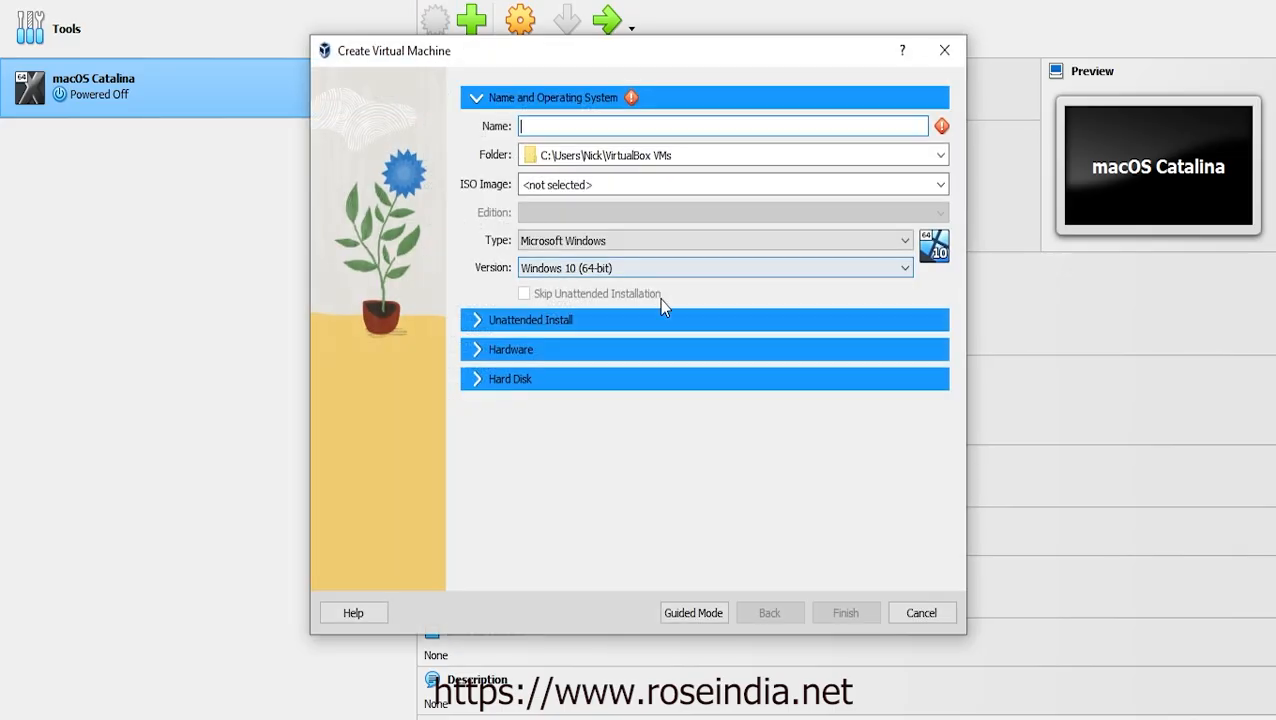
{"action": "type", "text": "U"}
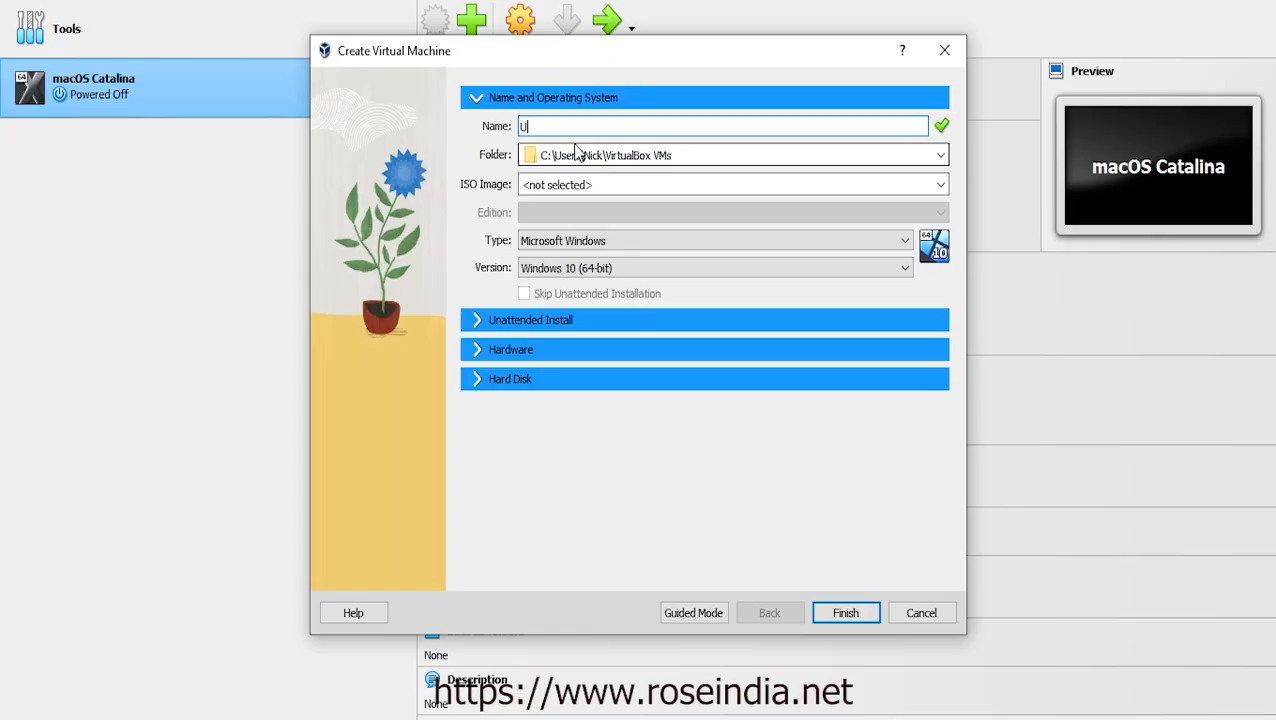
{"action": "type", "text": "btunu2"}
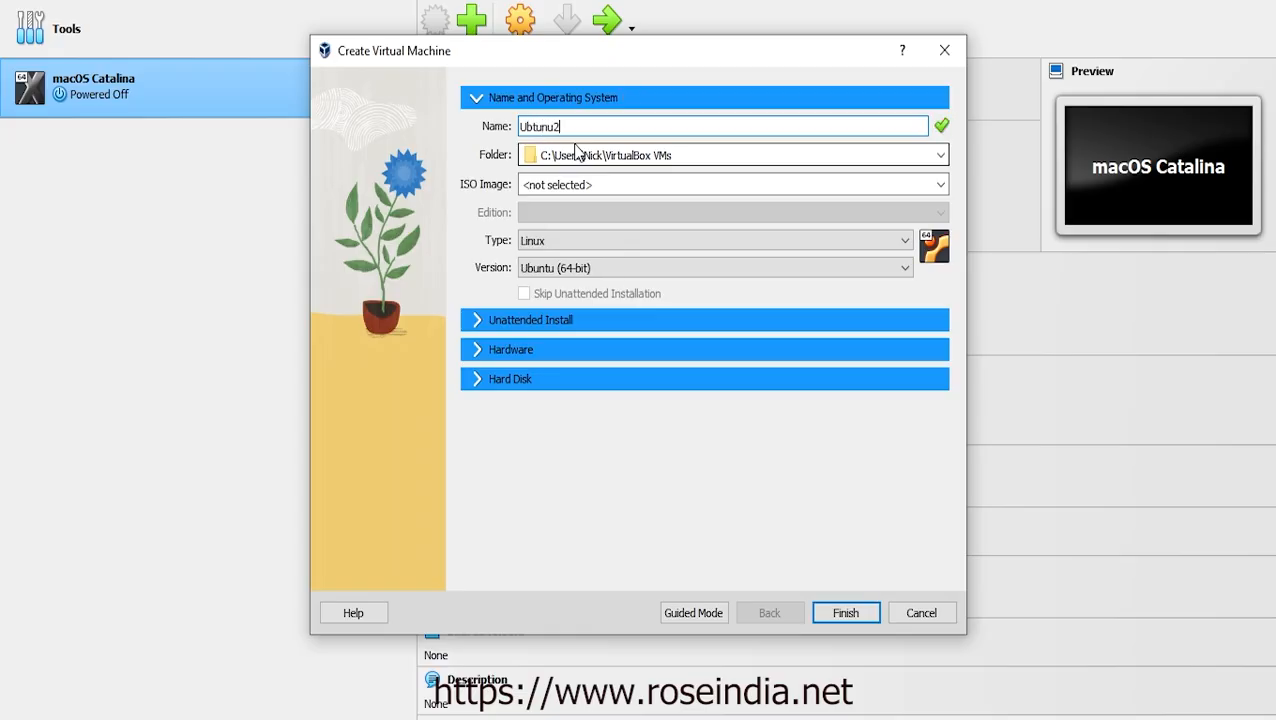
{"action": "type", "text": "2"}
{"action": "type", "text": ".04.1"}
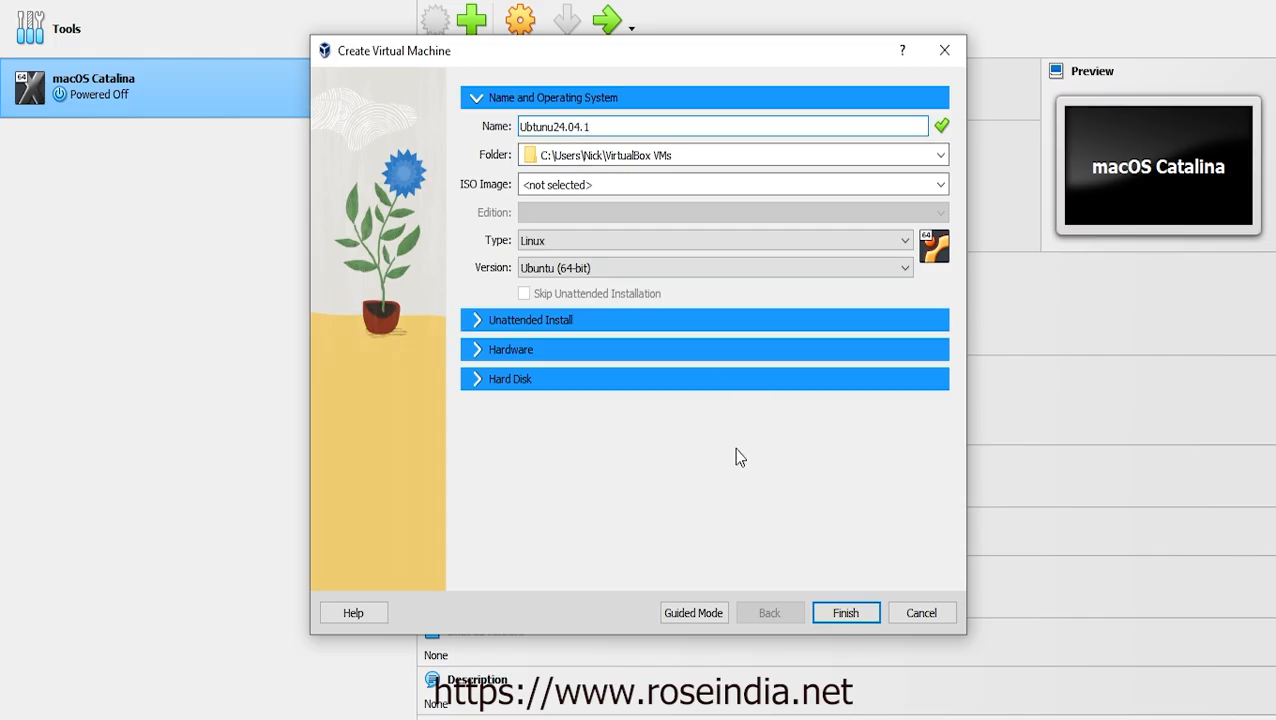
{"action": "left_click", "coordinate": [693, 613]}
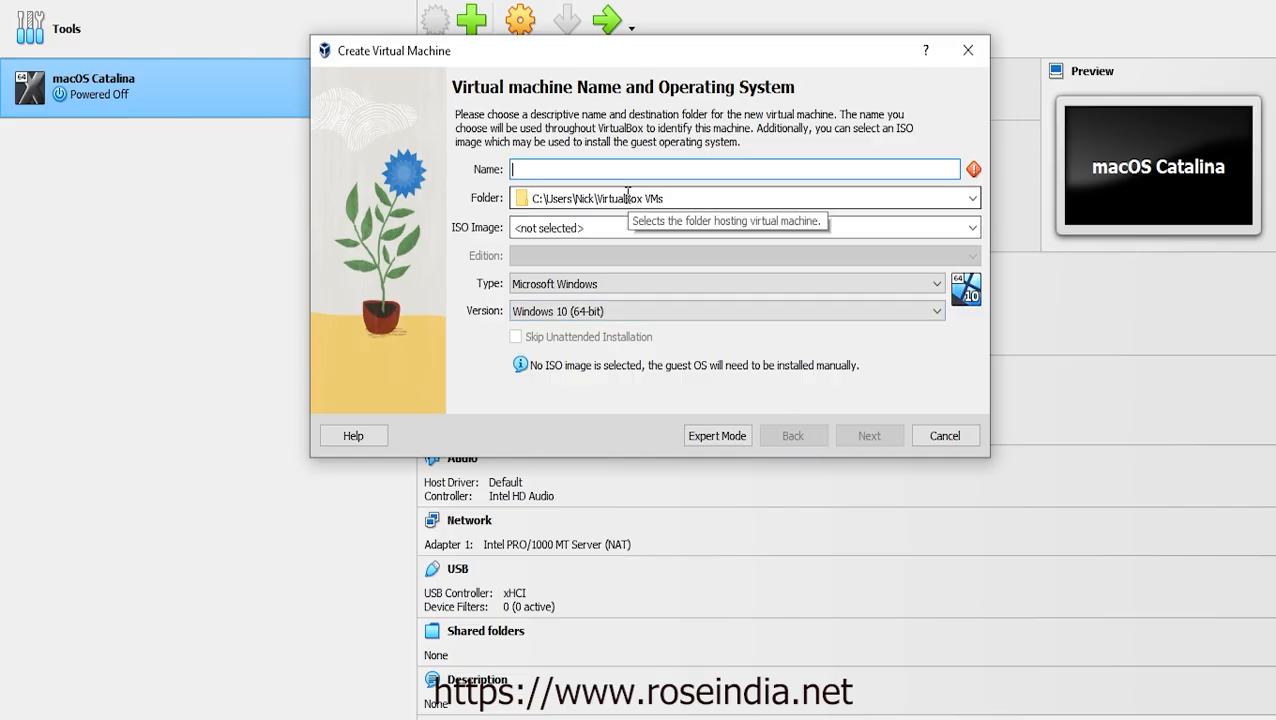
Restart the wizard and name the VM Ubuntu24.04.1, detected as Ubuntu (64-bit), then continue
{"action": "left_click", "coordinate": [935, 435]}
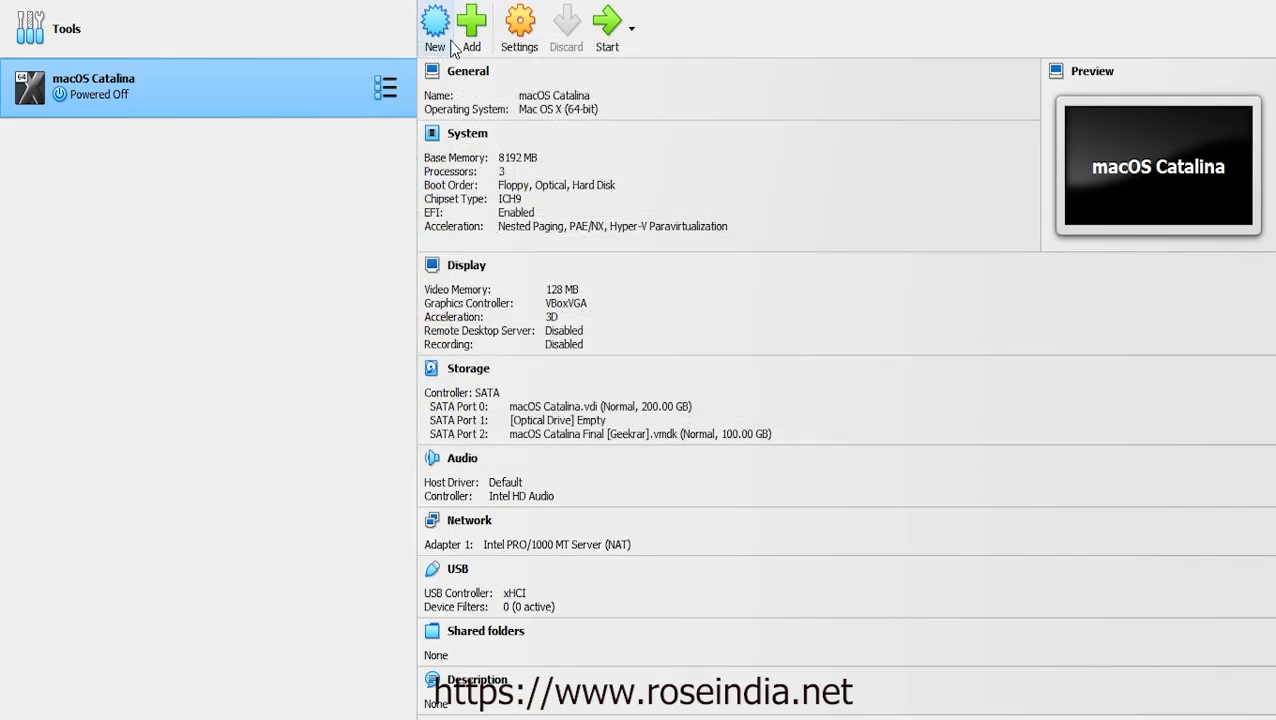
{"action": "left_click", "coordinate": [436, 30]}
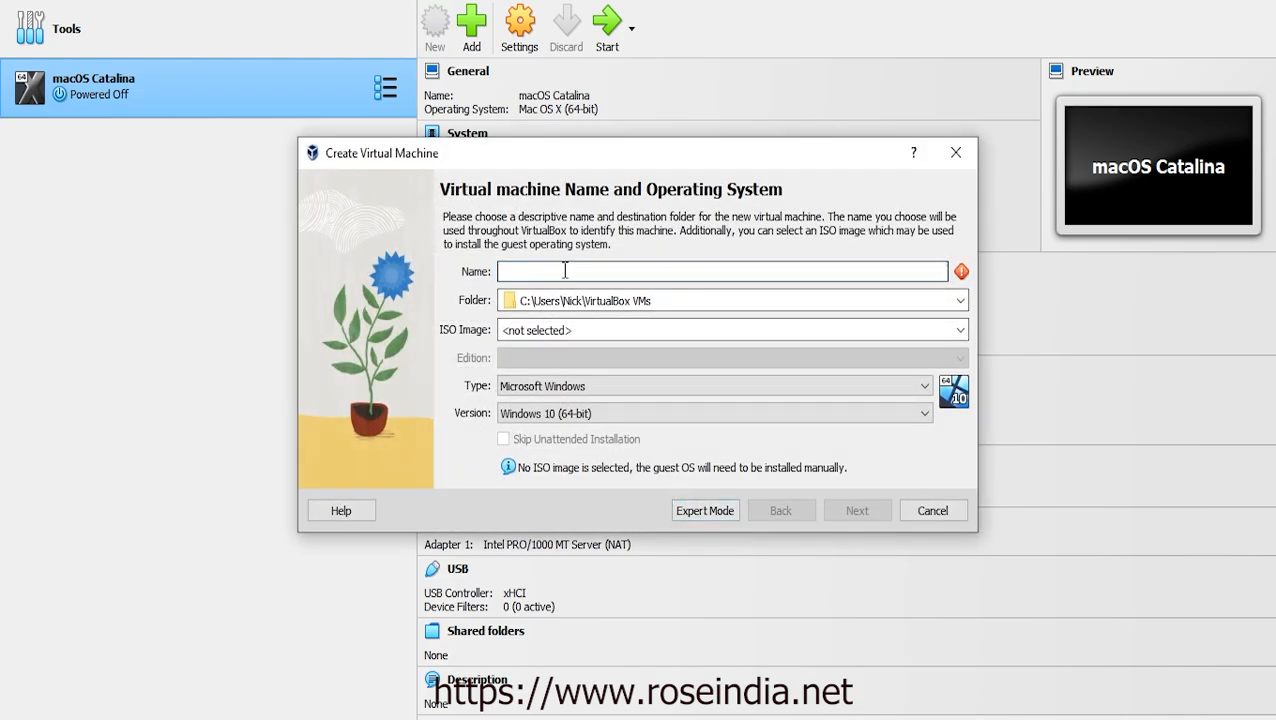
{"action": "type", "text": "U"}
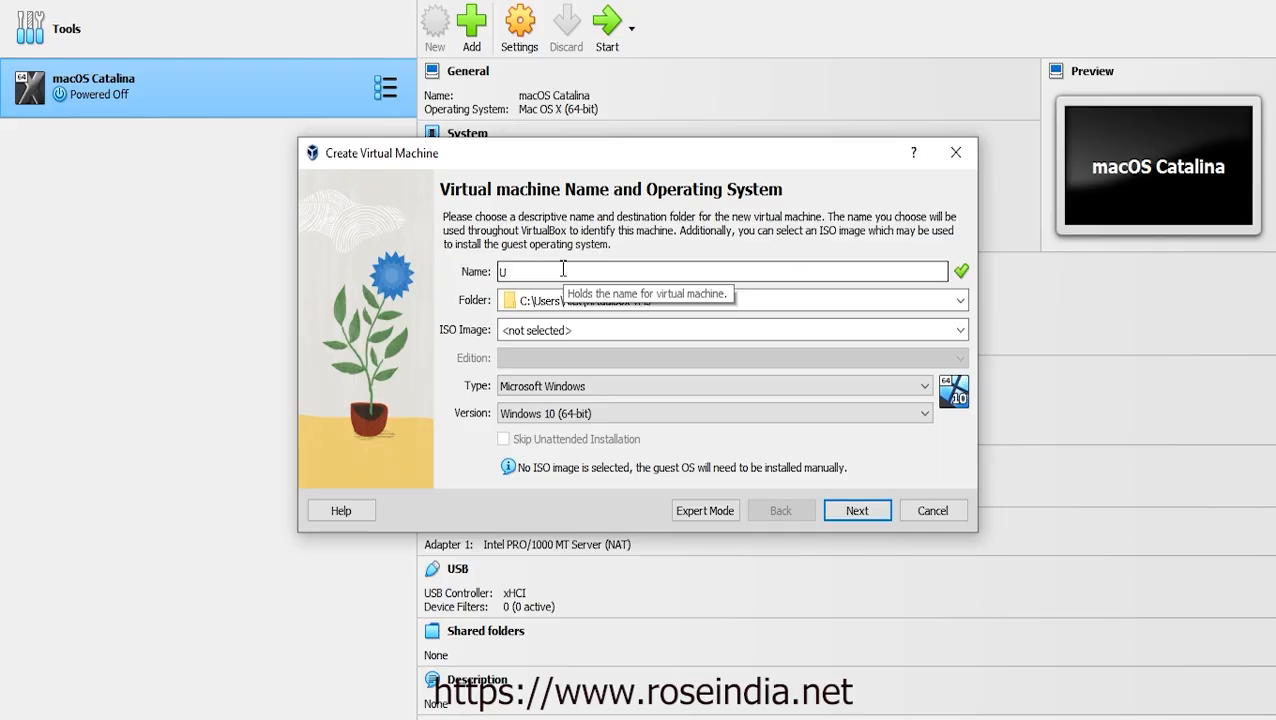
{"action": "type", "text": "ubuntu"}
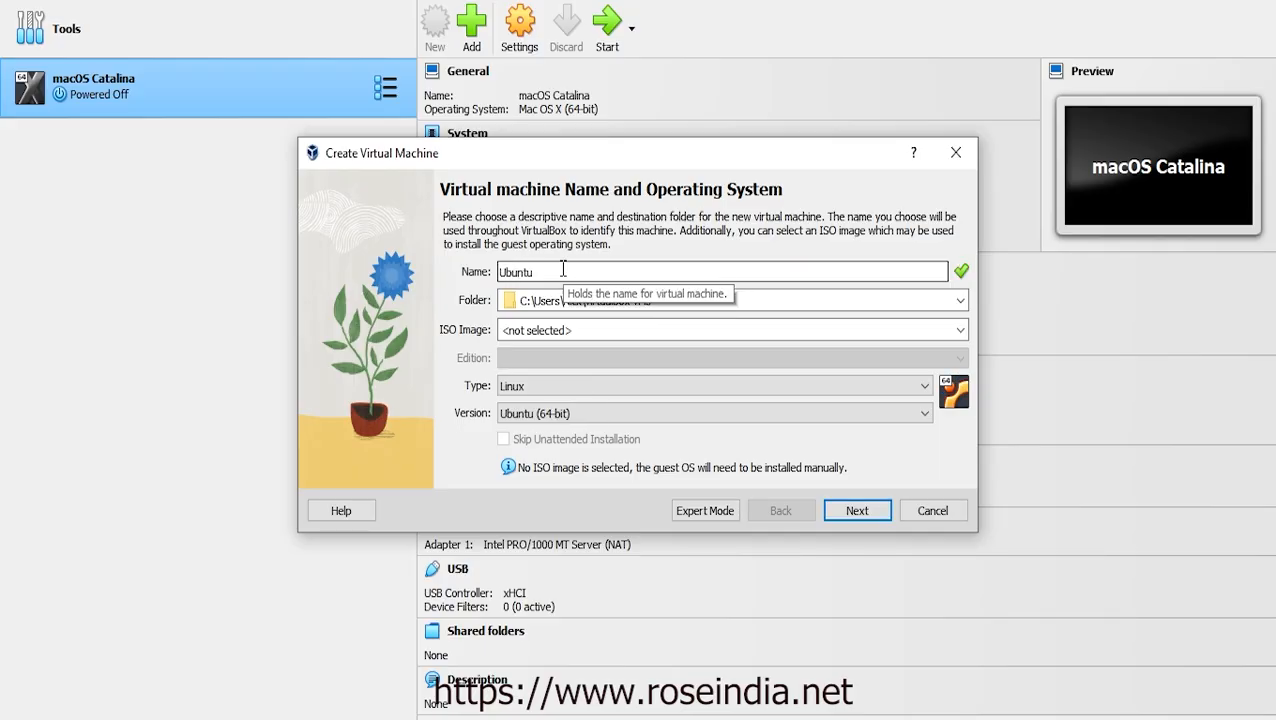
{"action": "type", "text": "24.04.1"}
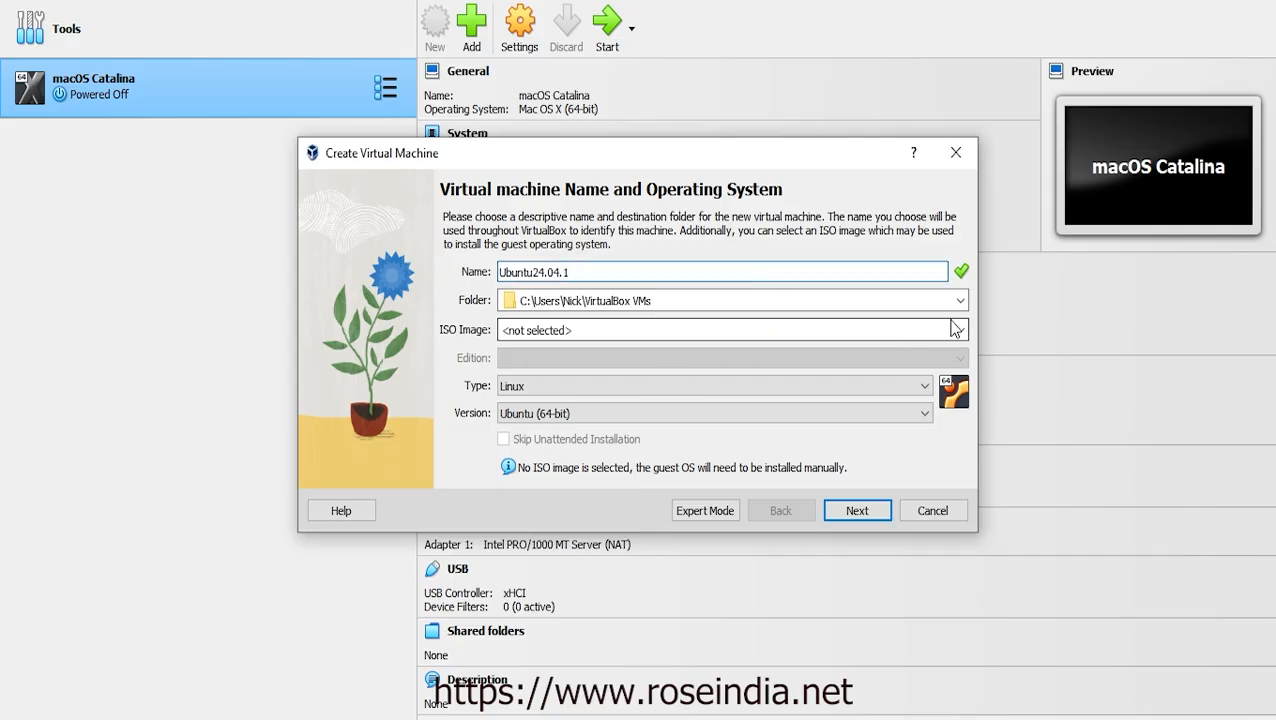
{"action": "left_click", "coordinate": [855, 512]}
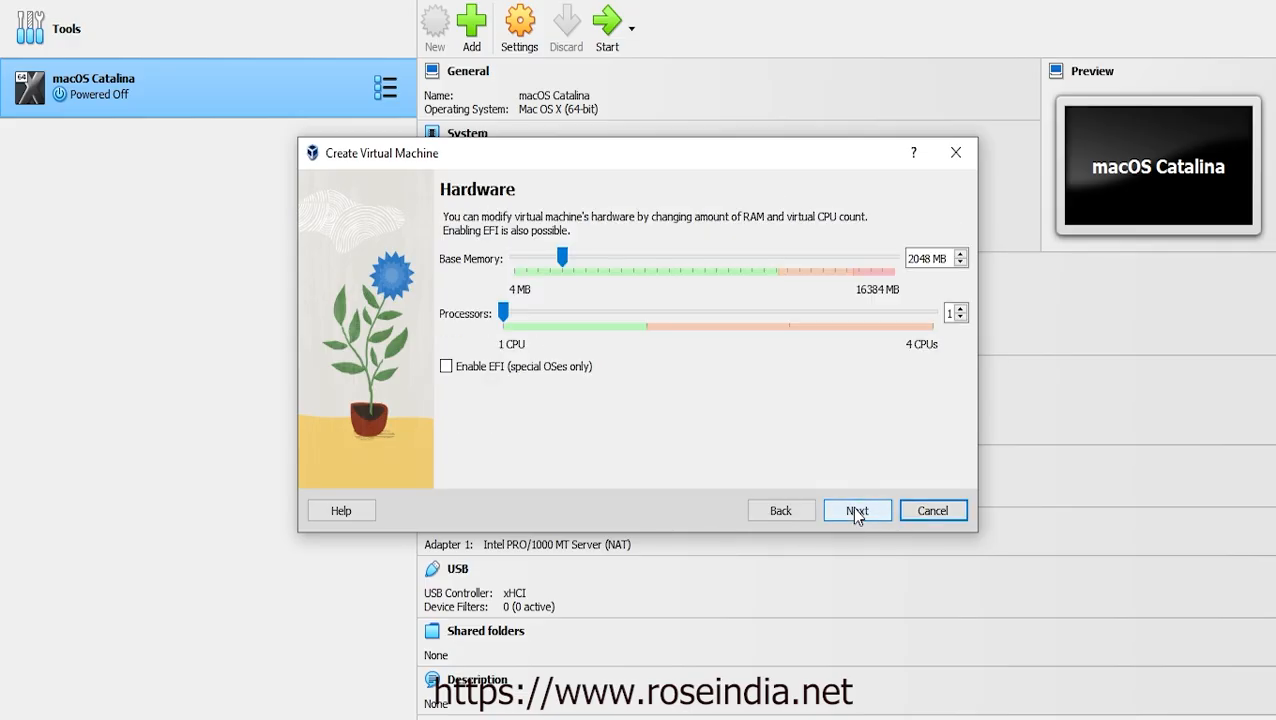
Select the 2048 MB base memory value and bring up Windows search
{"action": "left_click", "coordinate": [928, 260]}
{"action": "left_click_drag", "start_coordinate": [928, 260], "coordinate": [907, 260]}
{"action": "key", "text": "ctrl+c"}
{"action": "left_click", "coordinate": [929, 259]}
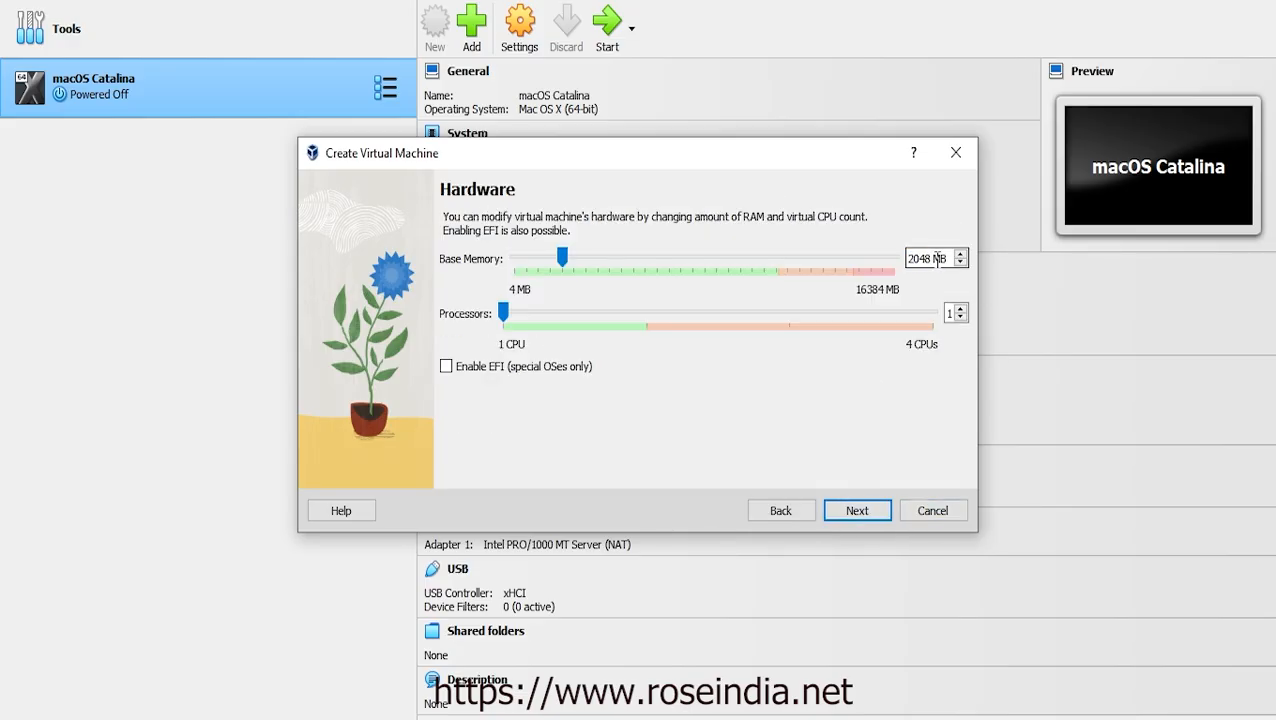
{"action": "double_click", "coordinate": [933, 259]}
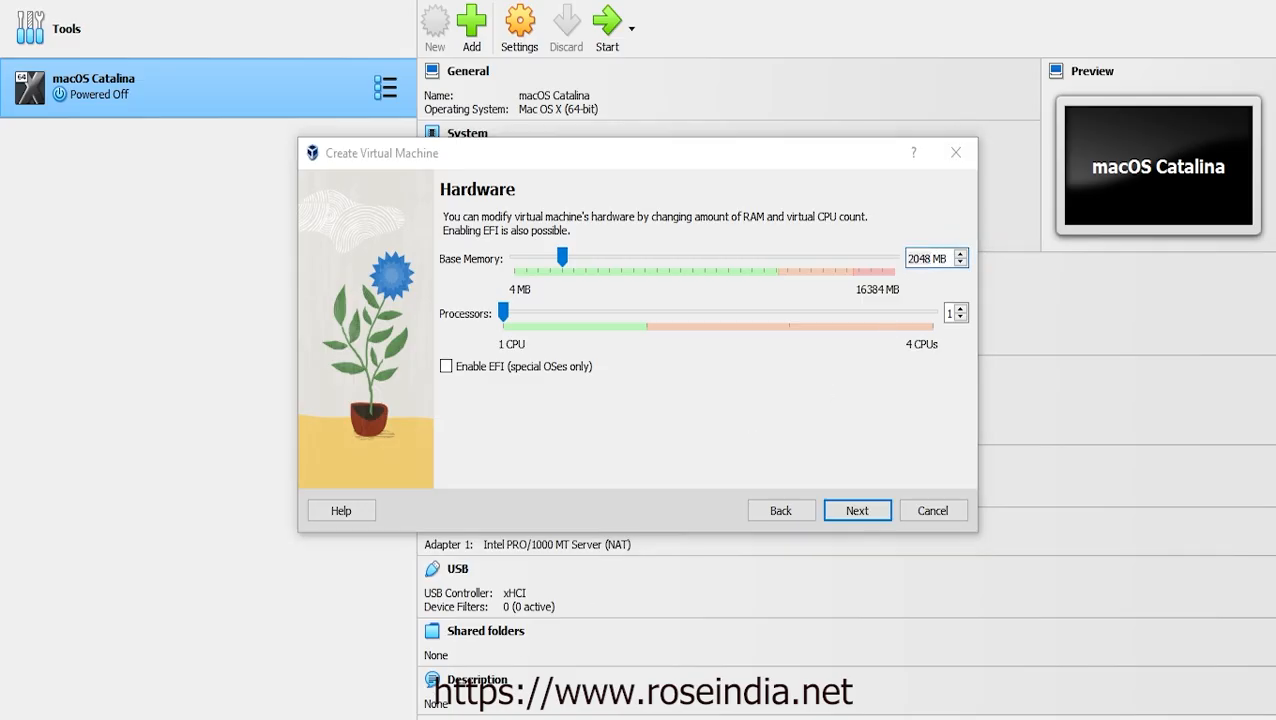
{"action": "key", "text": "super"}
Compute 2048 × 4 = 8,192 in Calculator for the new memory size
{"action": "type", "text": "ca"}
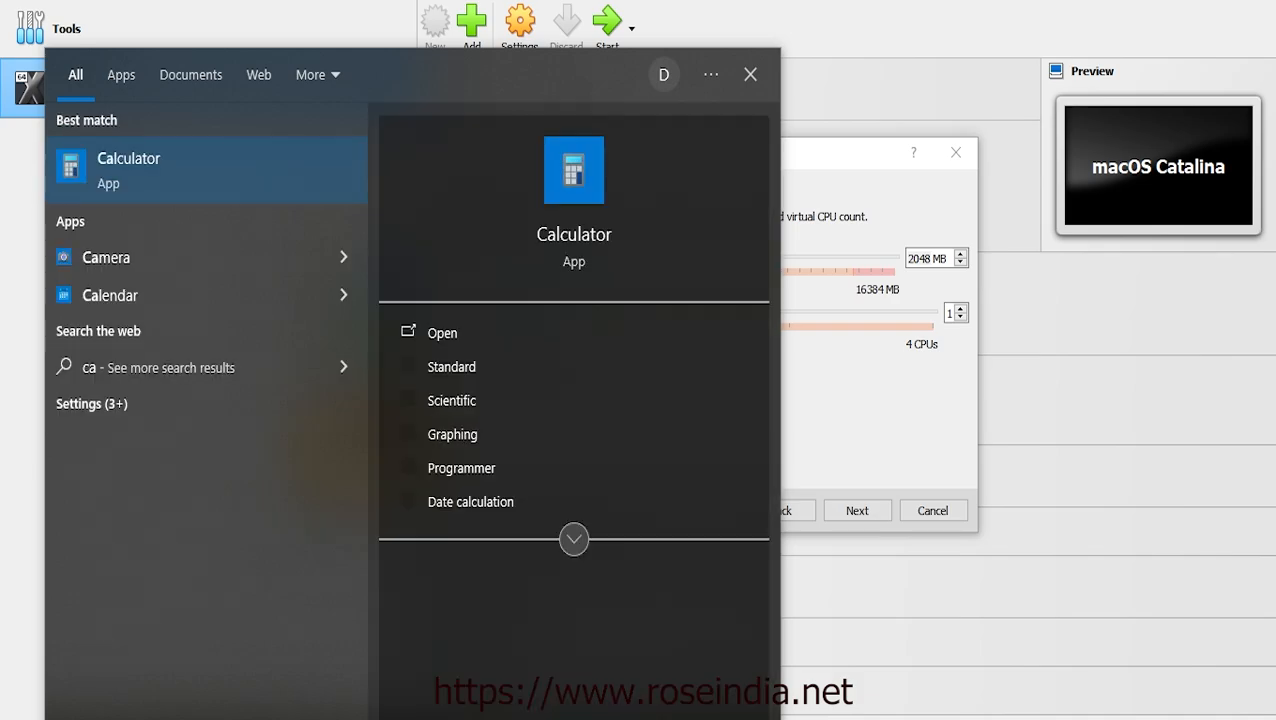
{"action": "left_click", "coordinate": [121, 169]}
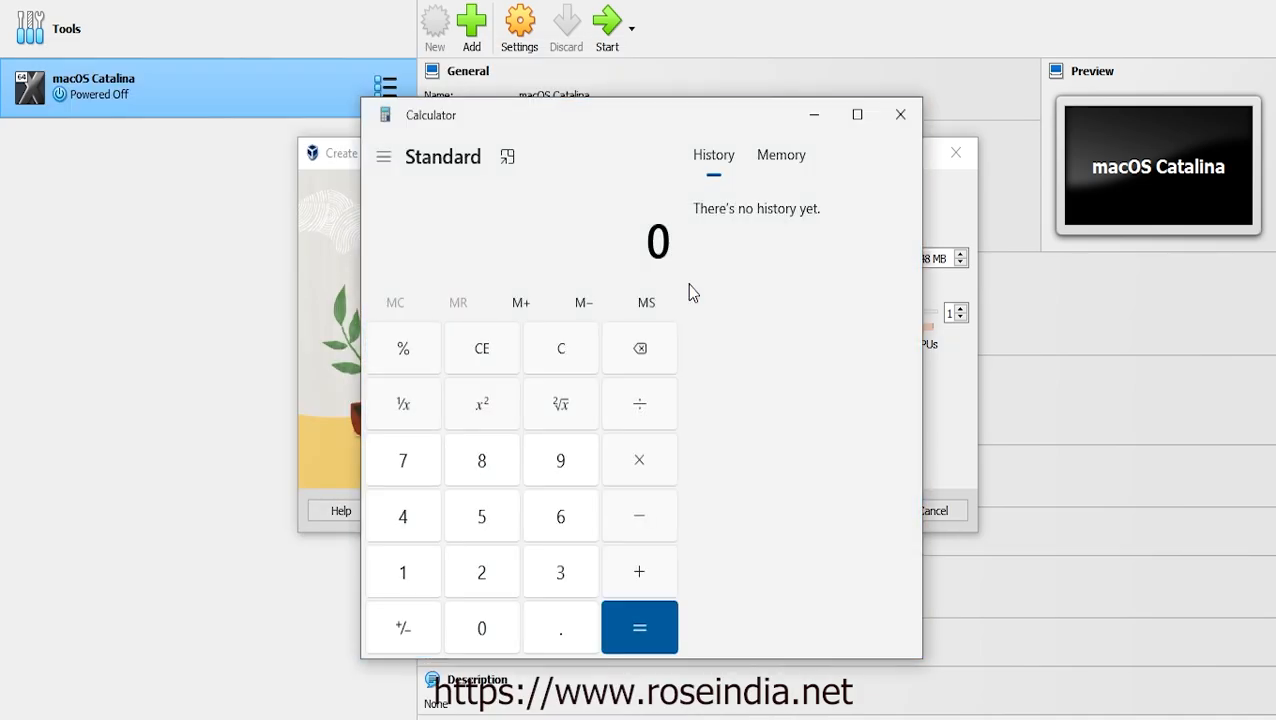
{"action": "key", "text": "ctrl+v"}
{"action": "key", "text": "asterisk"}
{"action": "key", "text": "4"}
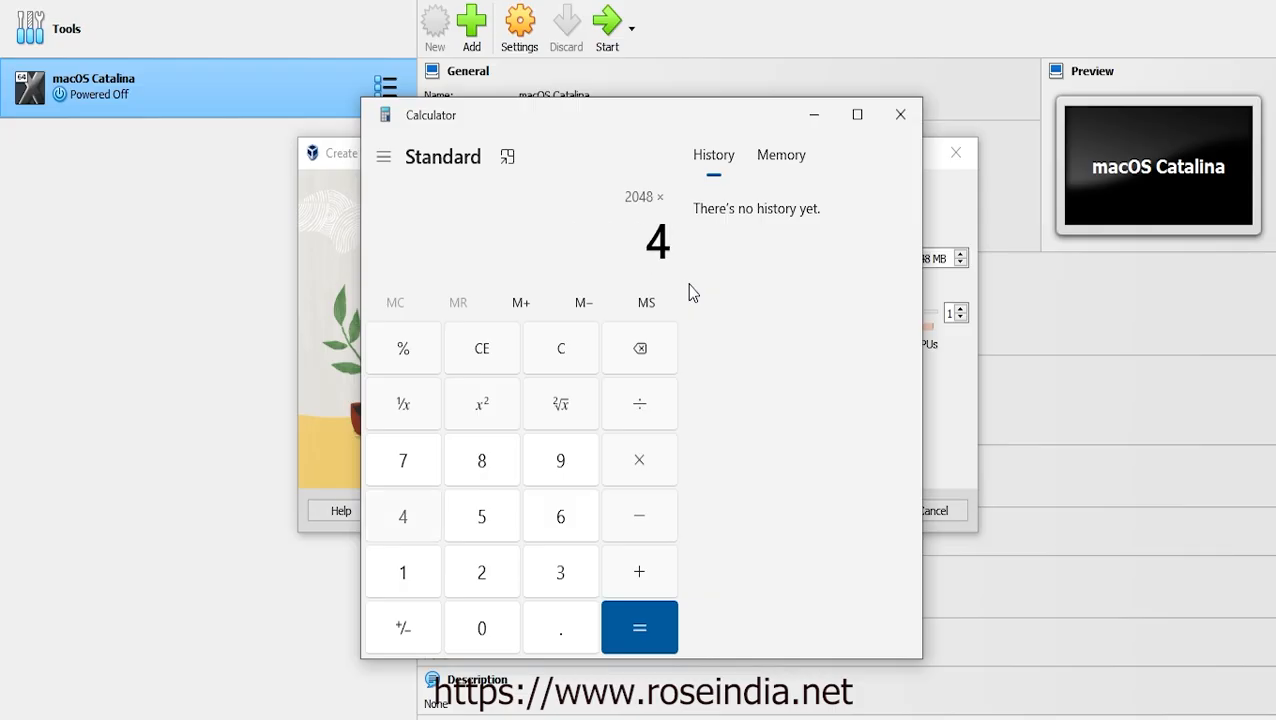
{"action": "key", "text": "Return"}
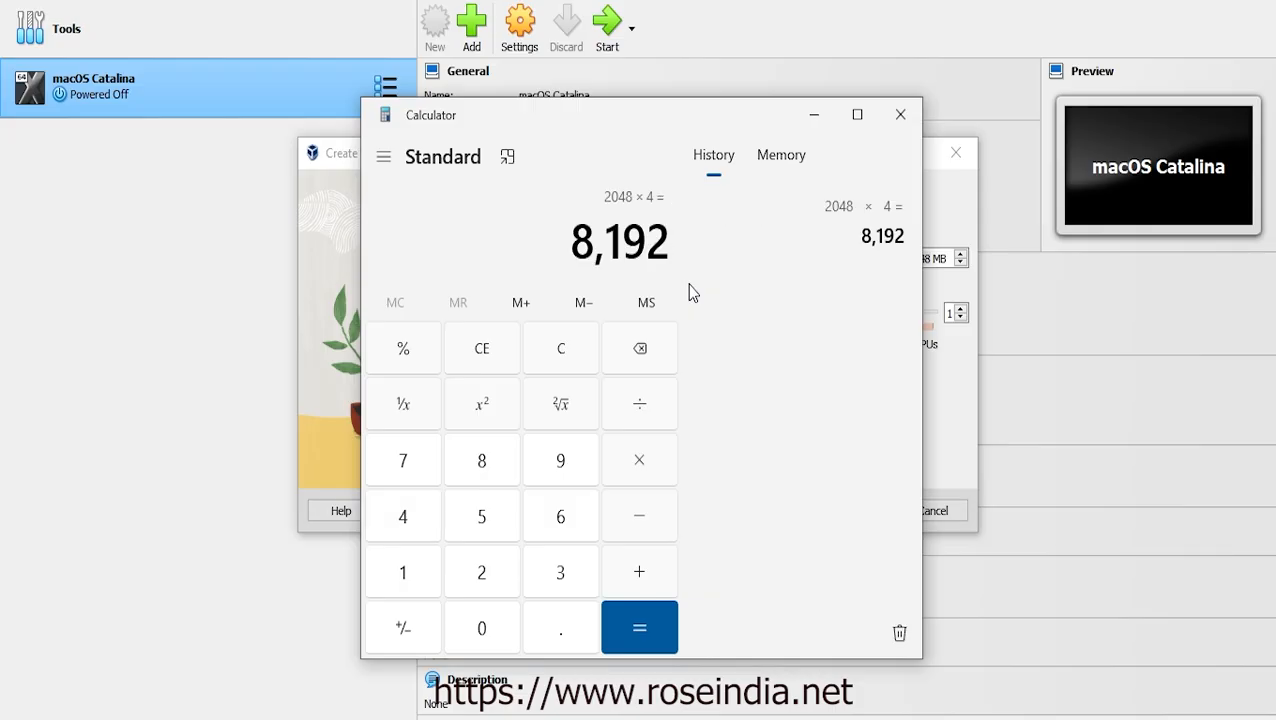
{"action": "left_click", "coordinate": [814, 114]}
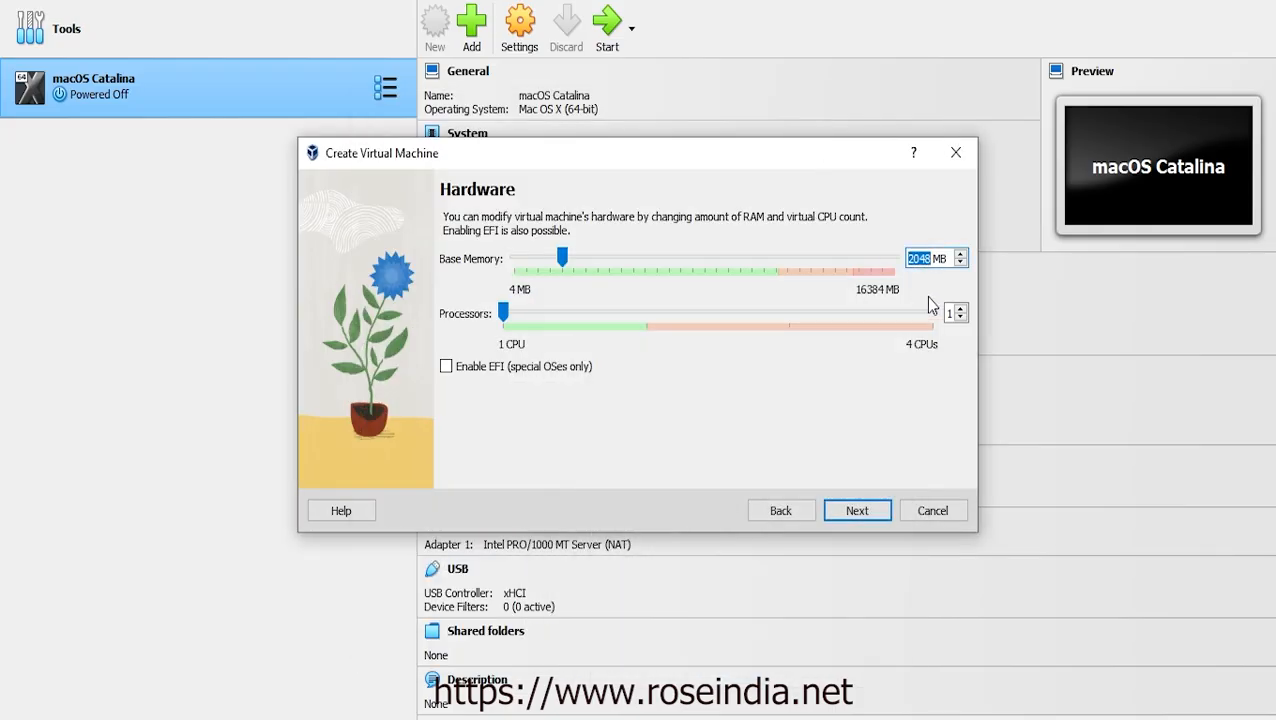
Set base memory to 8192 MB and processors to 3 CPUs
{"action": "type", "text": "8192"}
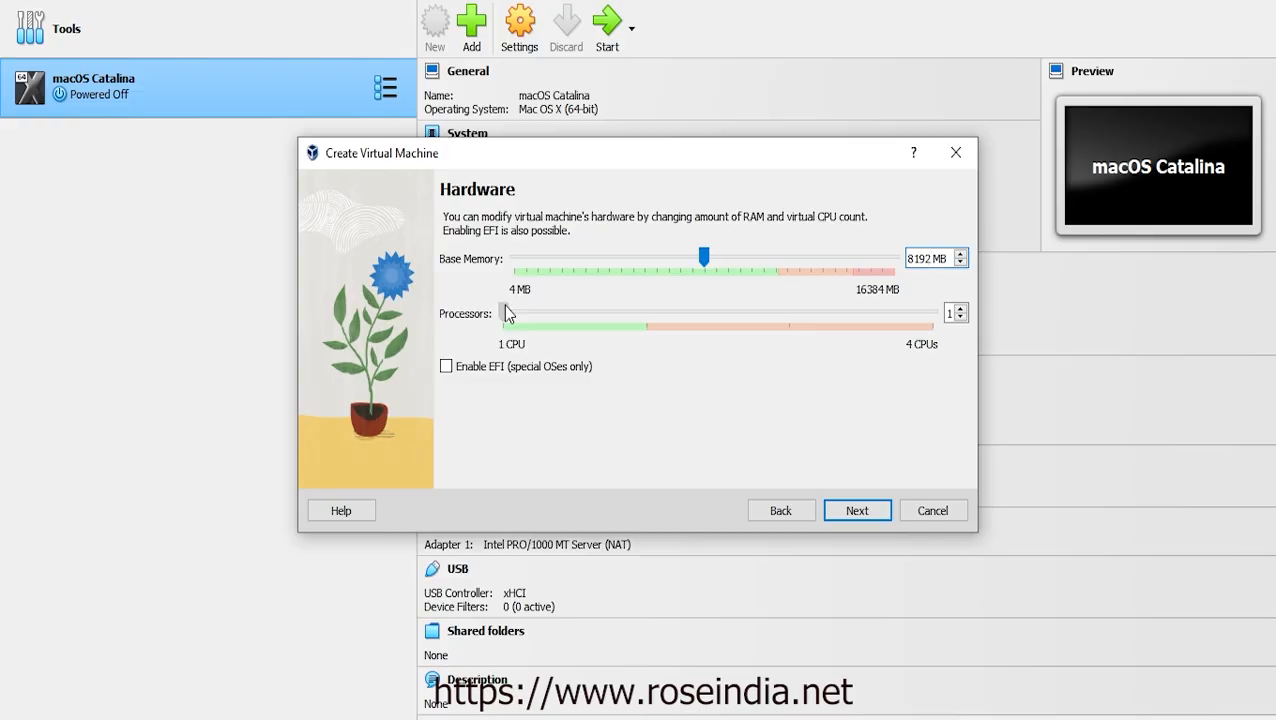
{"action": "left_click_drag", "start_coordinate": [505, 313], "coordinate": [624, 318]}
{"action": "left_click_drag", "start_coordinate": [646, 318], "coordinate": [720, 315]}
{"action": "key", "text": "Return"}
Set the virtual disk size to 100 GB and step back to the Name and OS page
{"action": "left_click_drag", "start_coordinate": [934, 281], "coordinate": [890, 282]}
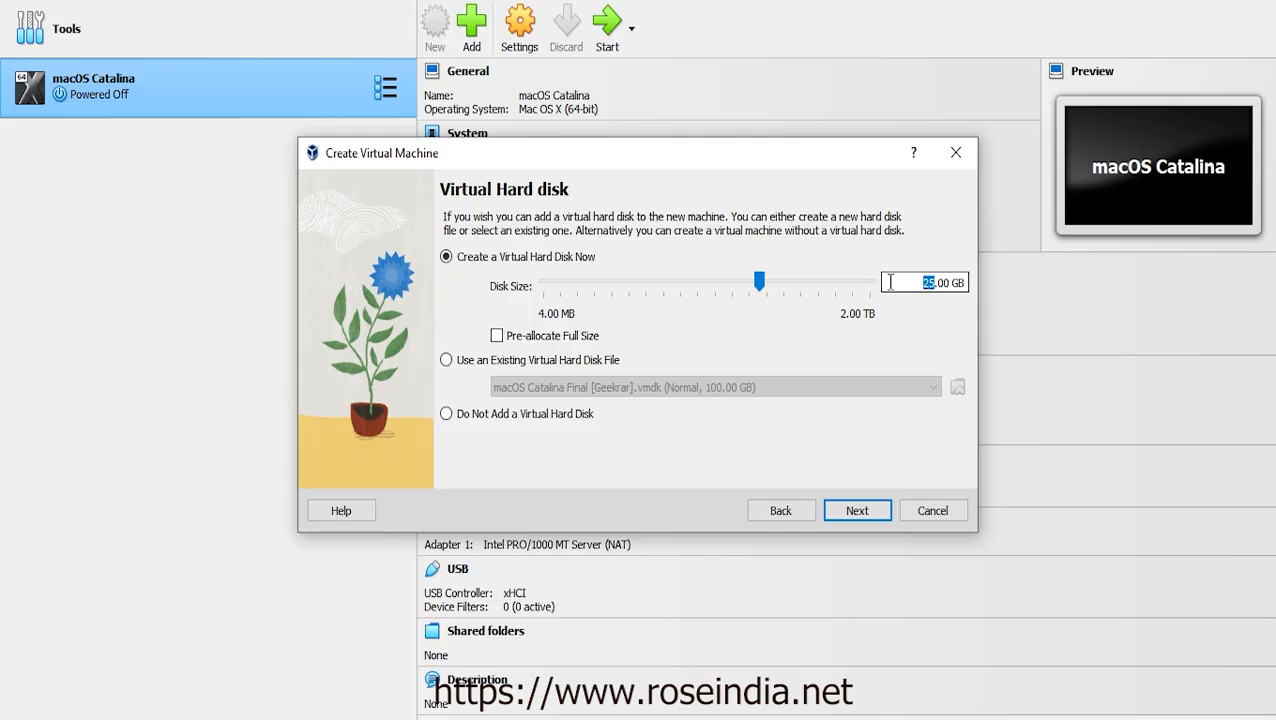
{"action": "type", "text": "100"}
{"action": "left_click", "coordinate": [773, 514]}
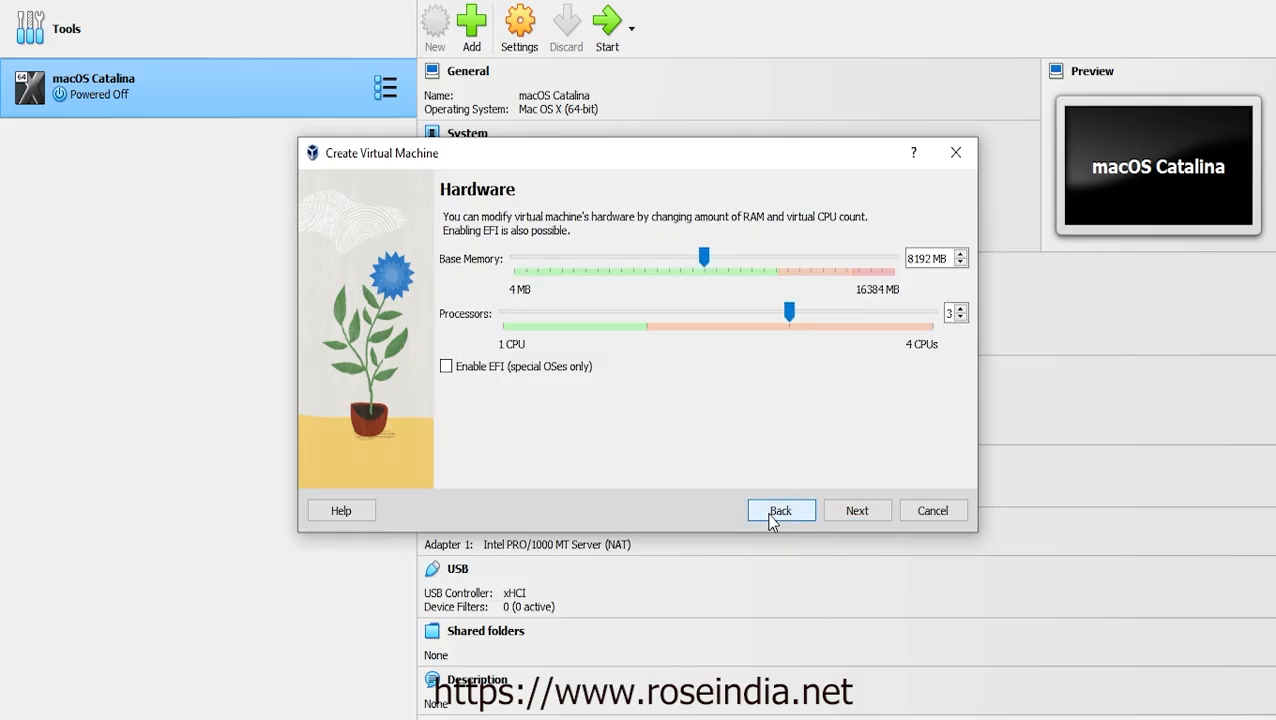
{"action": "left_click", "coordinate": [773, 514]}
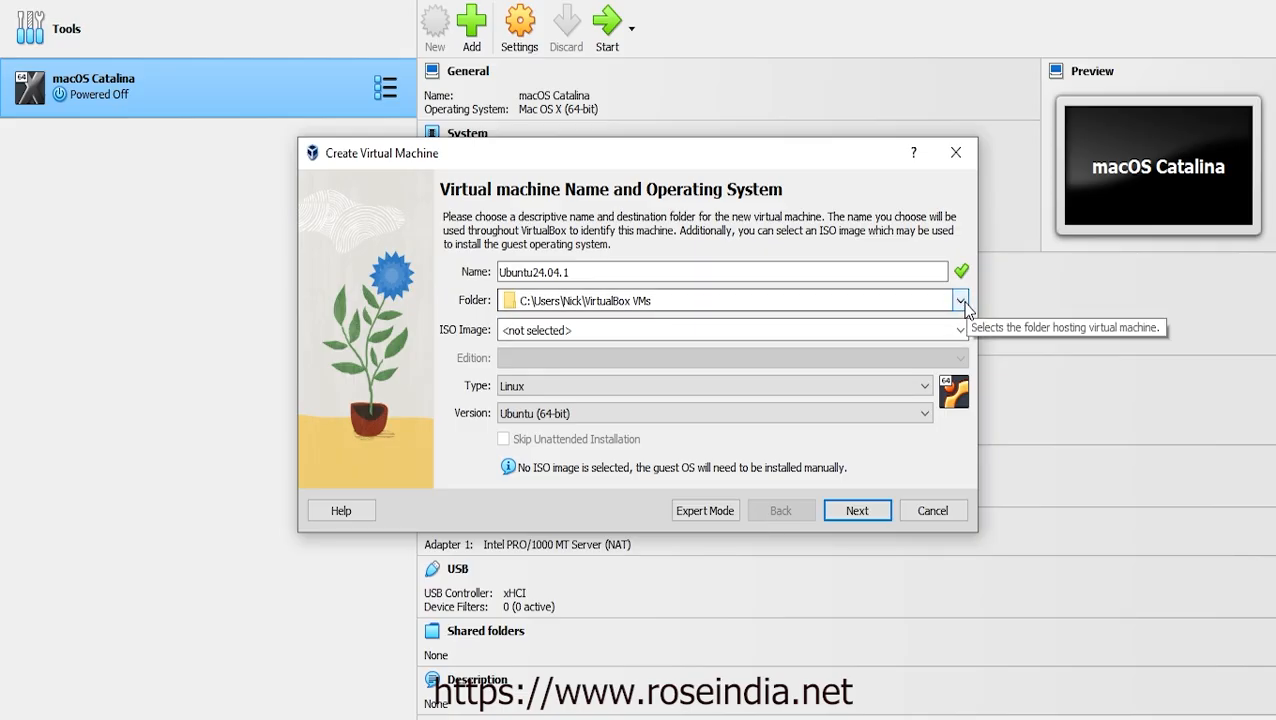
Copy the C:\LinuxVM folder path from the LinuxVM Explorer window
{"action": "mouse_move", "coordinate": [480, 712]}
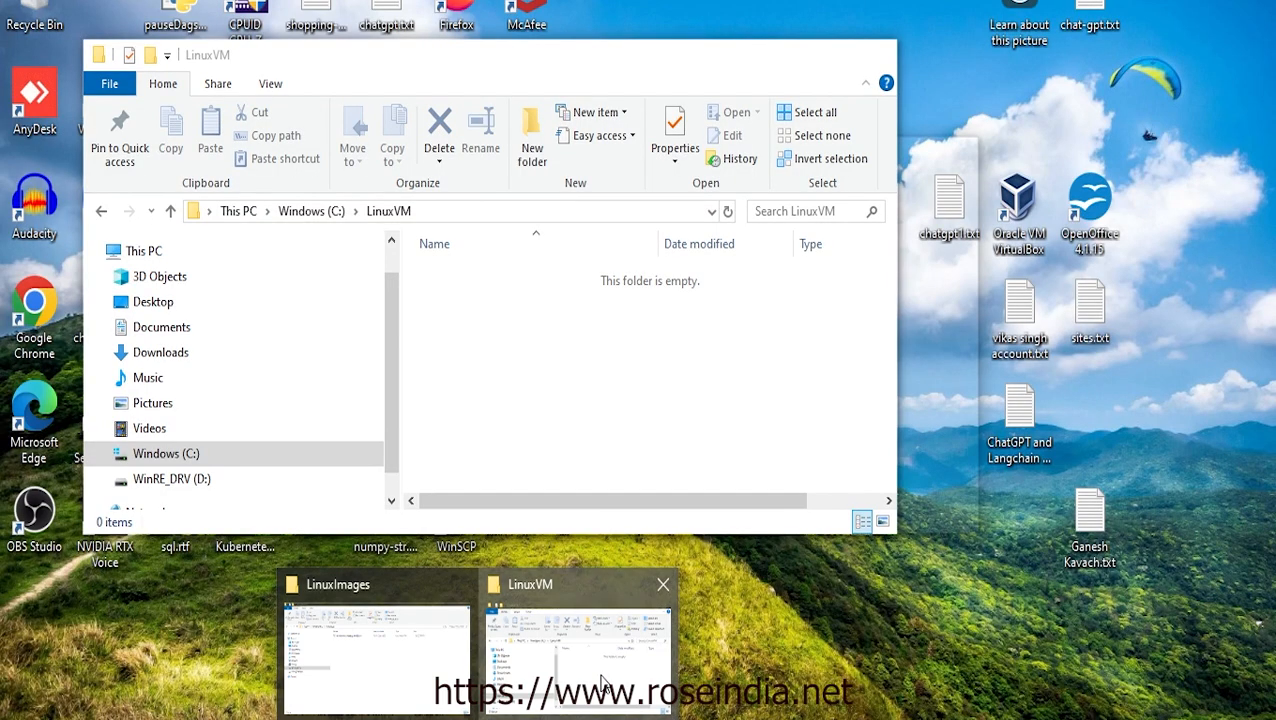
{"action": "left_click", "coordinate": [603, 683]}
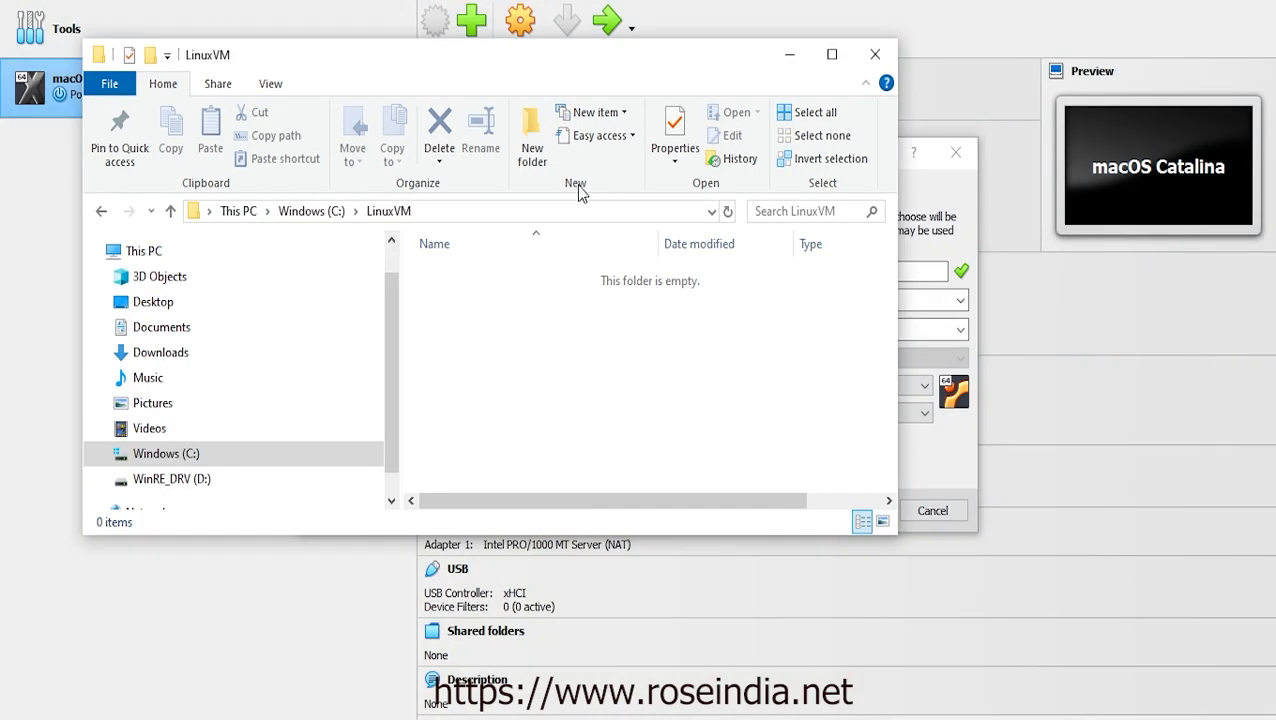
{"action": "left_click", "coordinate": [501, 211]}
{"action": "key", "text": "ctrl+c"}
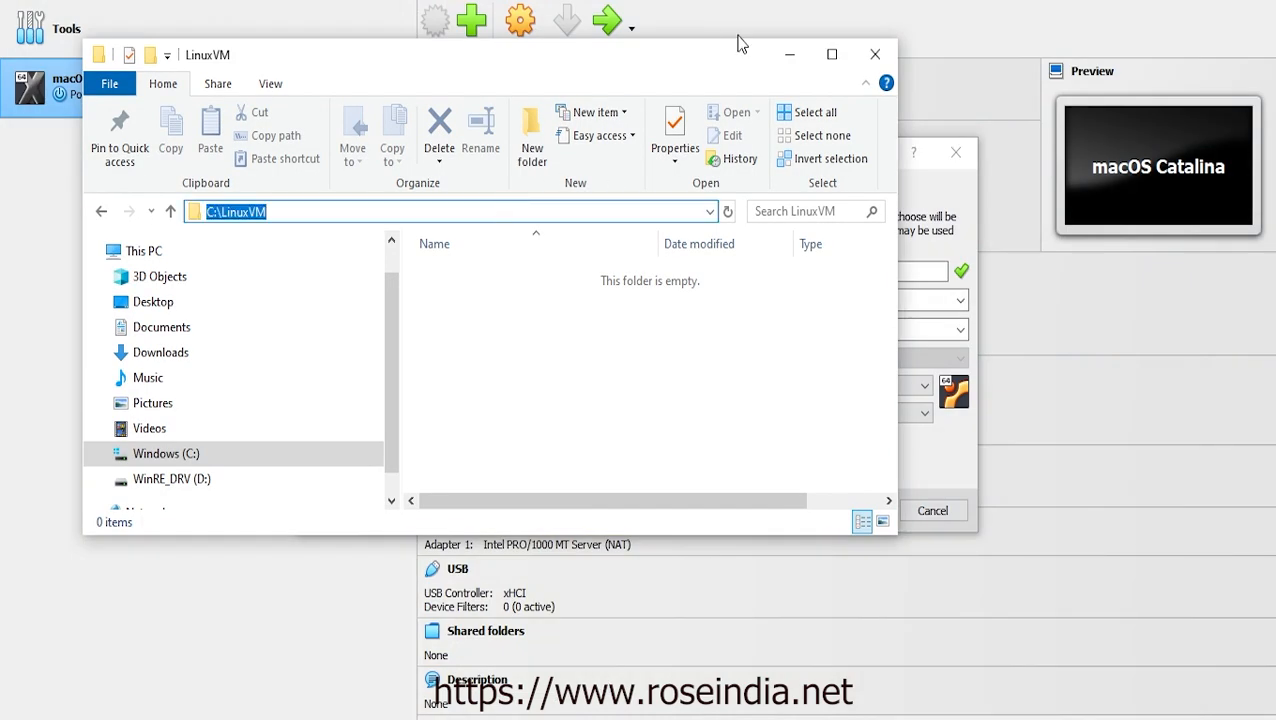
{"action": "left_click", "coordinate": [789, 54]}
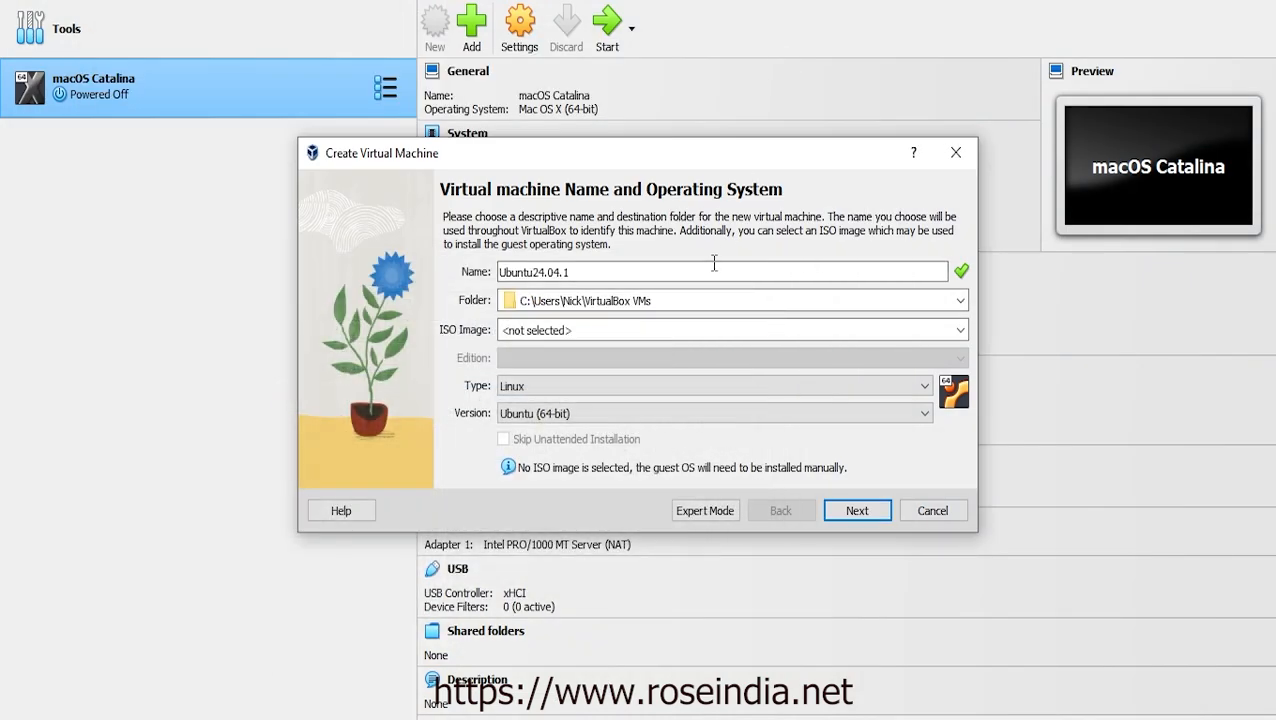
Replace the machine folder with the pasted C:\LinuxVM path
{"action": "left_click", "coordinate": [664, 305]}
{"action": "key", "text": "BackSpace"}
{"action": "key", "text": "BackSpace"}
{"action": "key", "text": "BackSpace"}
{"action": "key", "text": "BackSpace"}
{"action": "key", "text": "BackSpace"}
{"action": "key", "text": "BackSpace"}
{"action": "key", "text": "BackSpace"}
{"action": "key", "text": "BackSpace"}
{"action": "key", "text": "BackSpace"}
{"action": "key", "text": "BackSpace"}
{"action": "key", "text": "BackSpace"}
{"action": "key", "text": "BackSpace"}
{"action": "key", "text": "BackSpace"}
{"action": "key", "text": "BackSpace"}
{"action": "key", "text": "BackSpace"}
{"action": "key", "text": "BackSpace"}
{"action": "key", "text": "BackSpace"}
{"action": "key", "text": "BackSpace"}
{"action": "key", "text": "BackSpace"}
{"action": "key", "text": "BackSpace"}
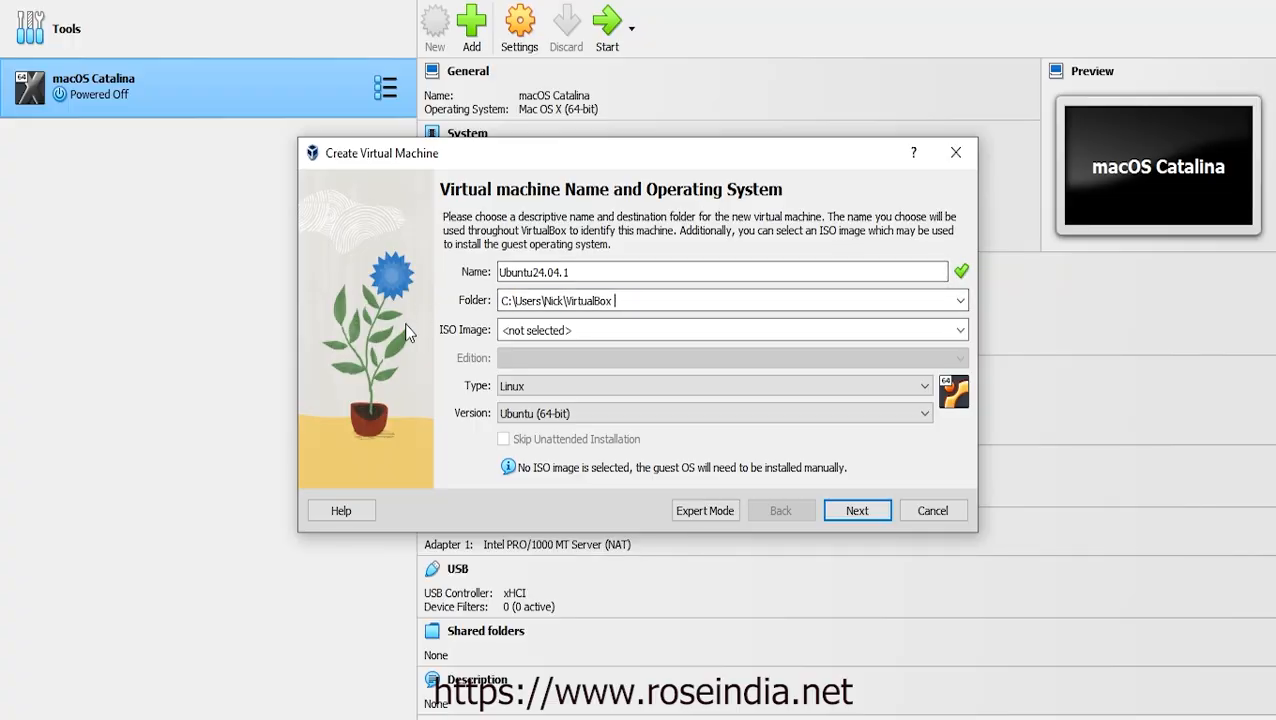
{"action": "key", "text": "ctrl+v"}
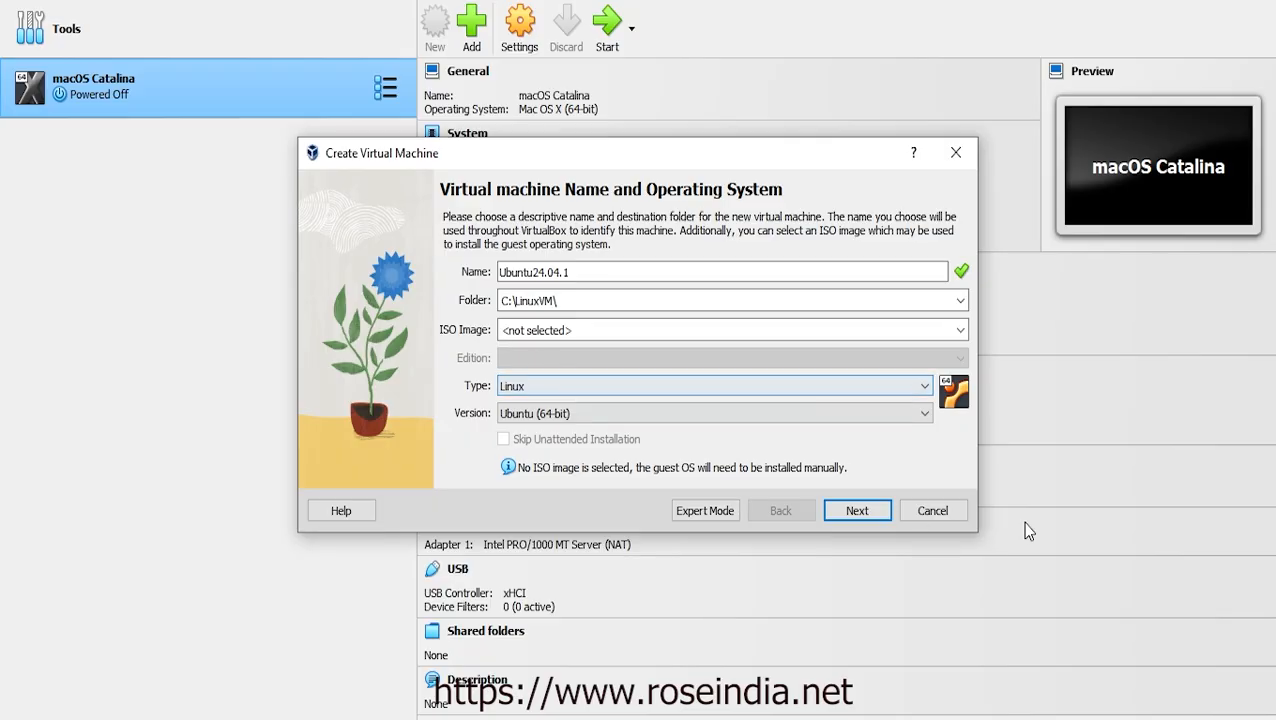
Accept 8192 MB, 3 CPUs and the 100 GB disk to create Ubuntu24.04.1
{"action": "left_click", "coordinate": [857, 512]}
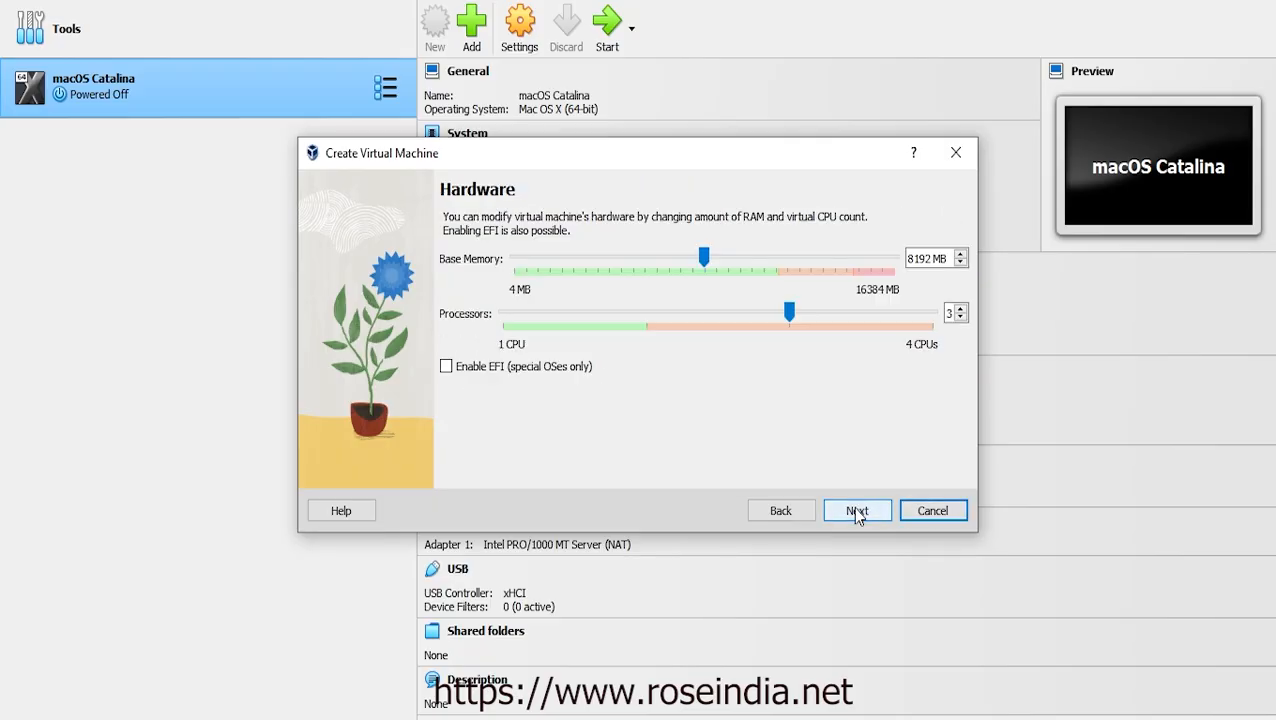
{"action": "left_click", "coordinate": [857, 512]}
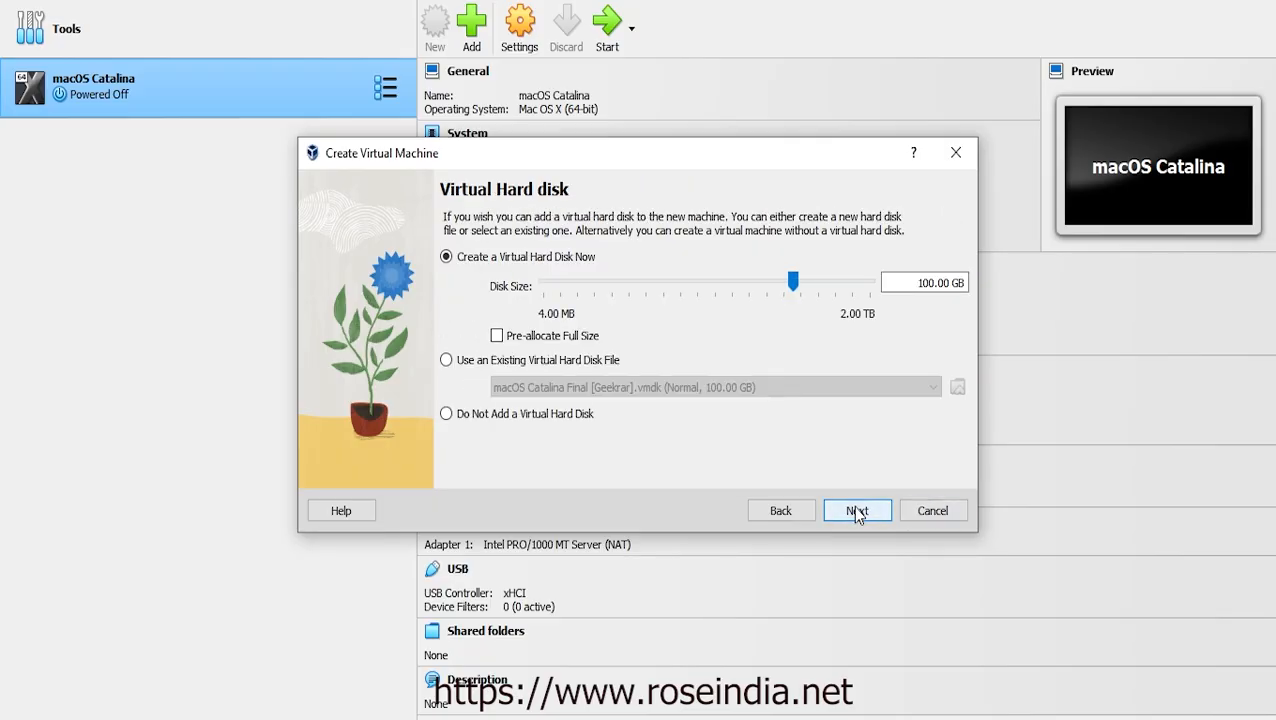
{"action": "left_click", "coordinate": [857, 513]}
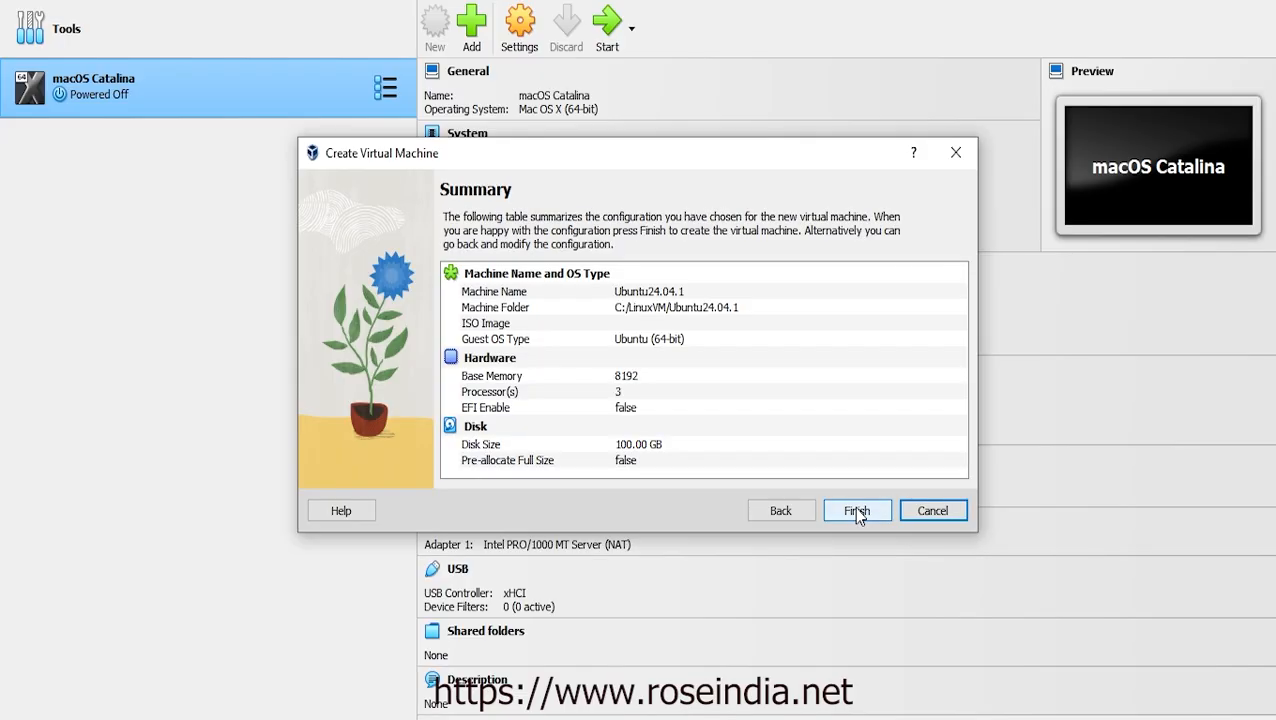
{"action": "left_click", "coordinate": [857, 512]}
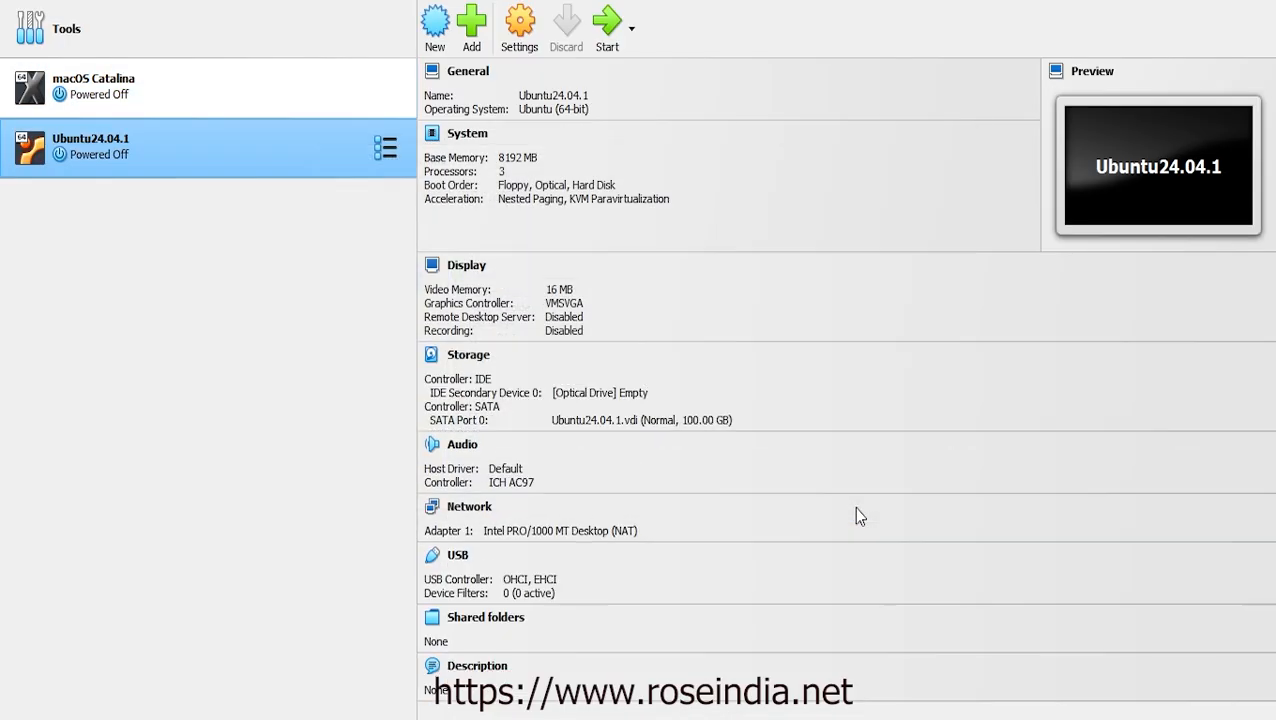
In Storage settings, attach C:\LinuxImages\ubuntu-24.04.1-desktop-amd64.iso to the empty IDE optical drive
{"action": "left_click", "coordinate": [521, 38]}
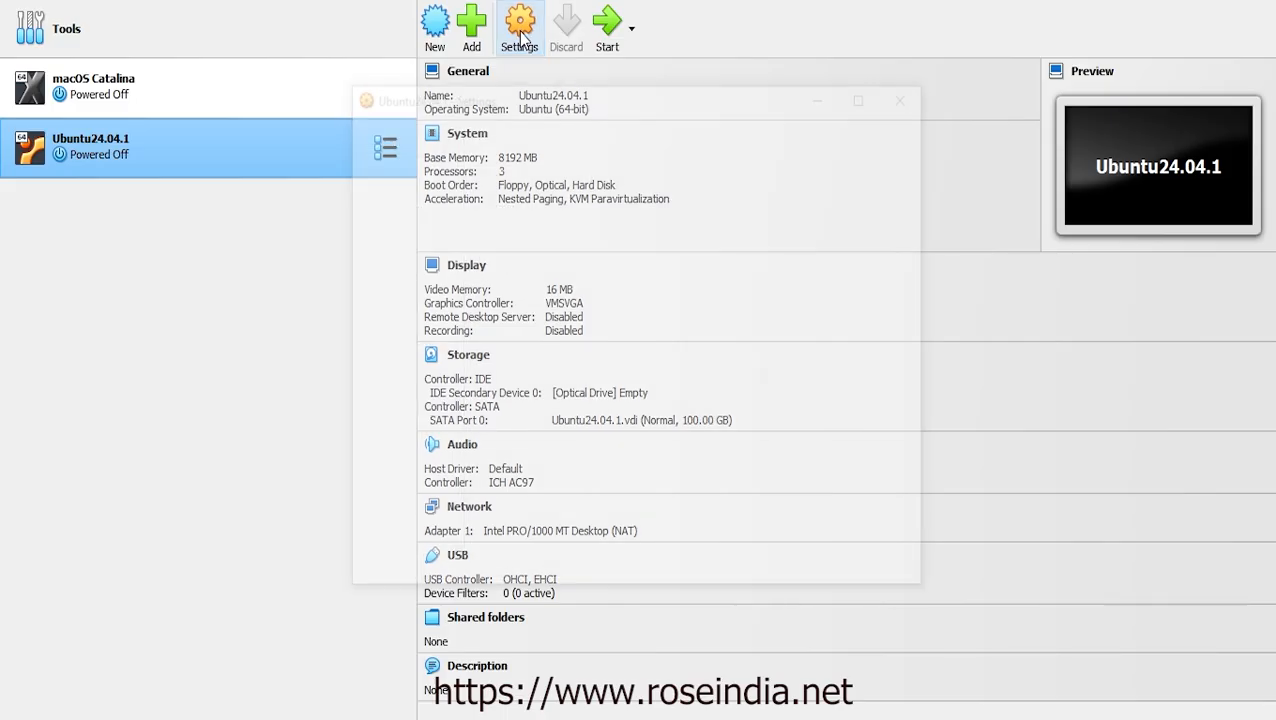
{"action": "left_click", "coordinate": [410, 243]}
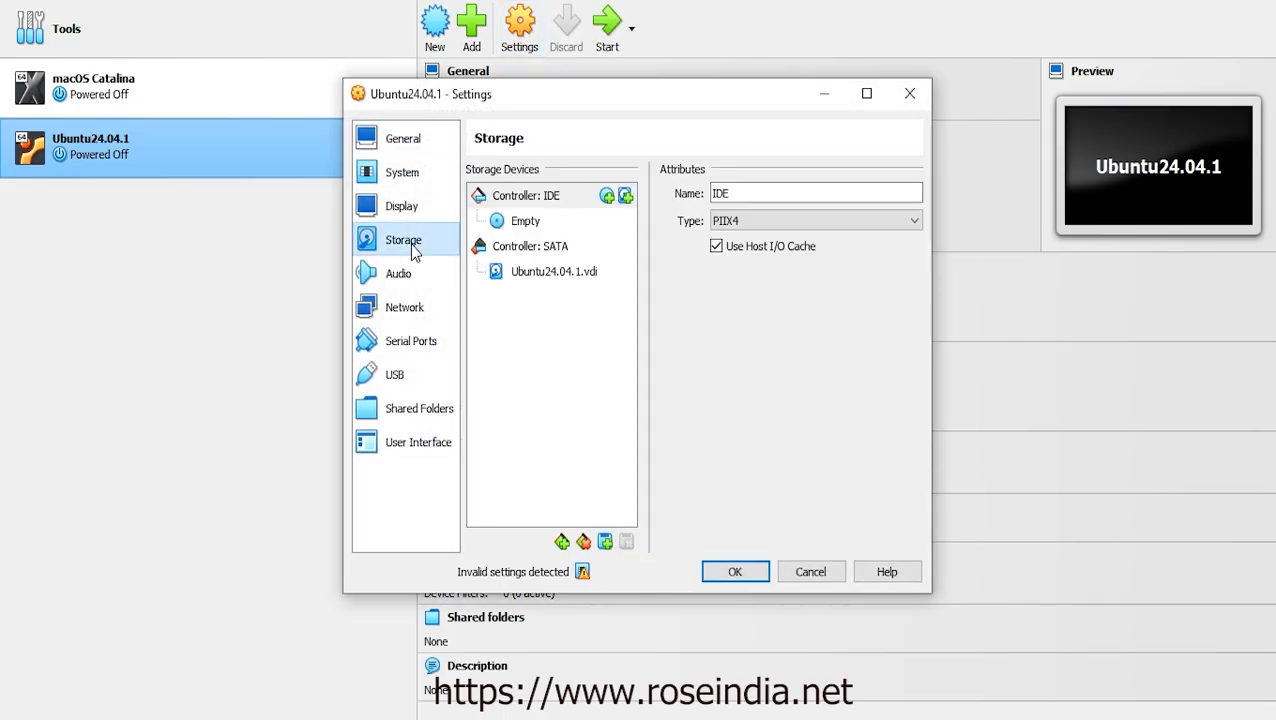
{"action": "left_click", "coordinate": [560, 221]}
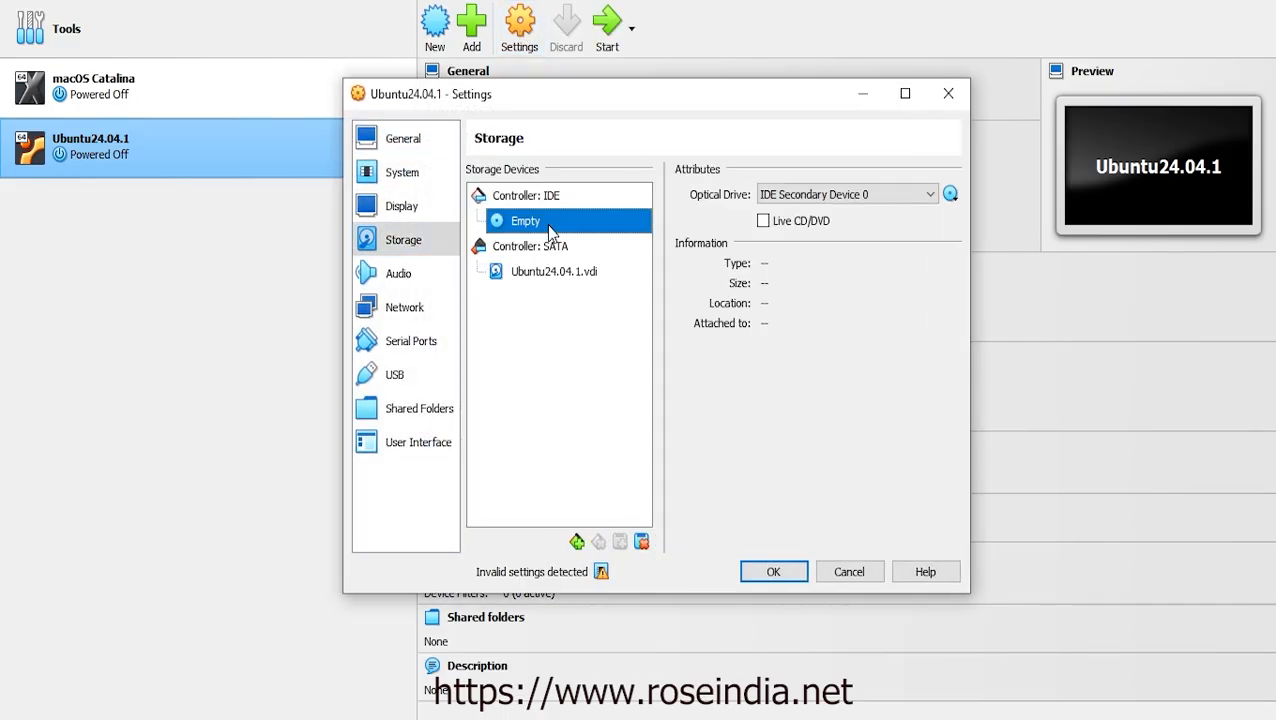
{"action": "left_click", "coordinate": [950, 194]}
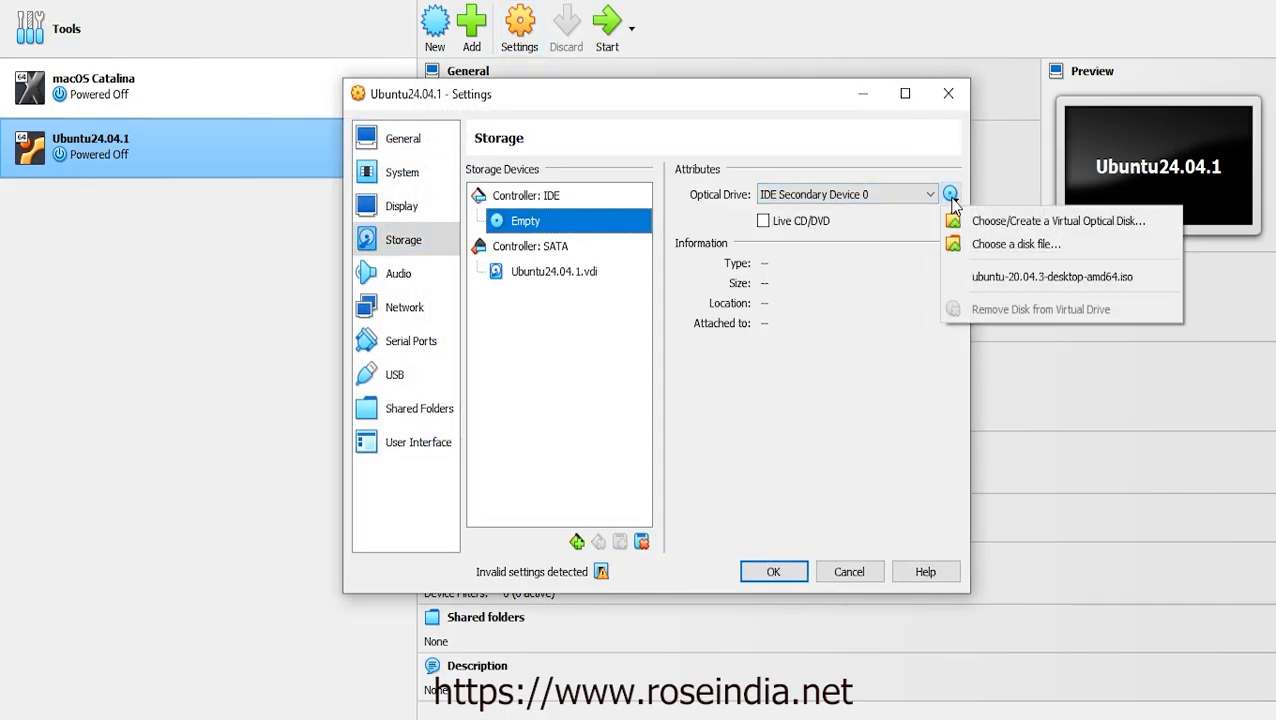
{"action": "left_click", "coordinate": [1060, 245]}
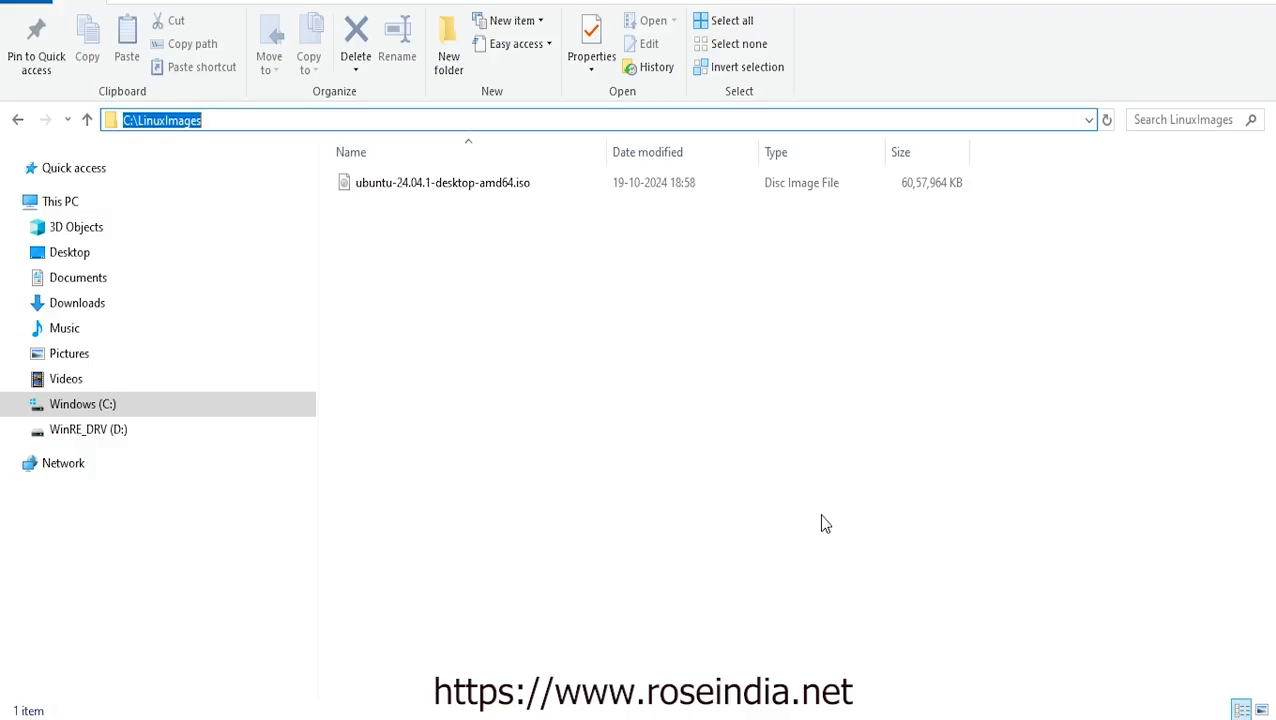
{"action": "key", "text": "alt+Tab"}
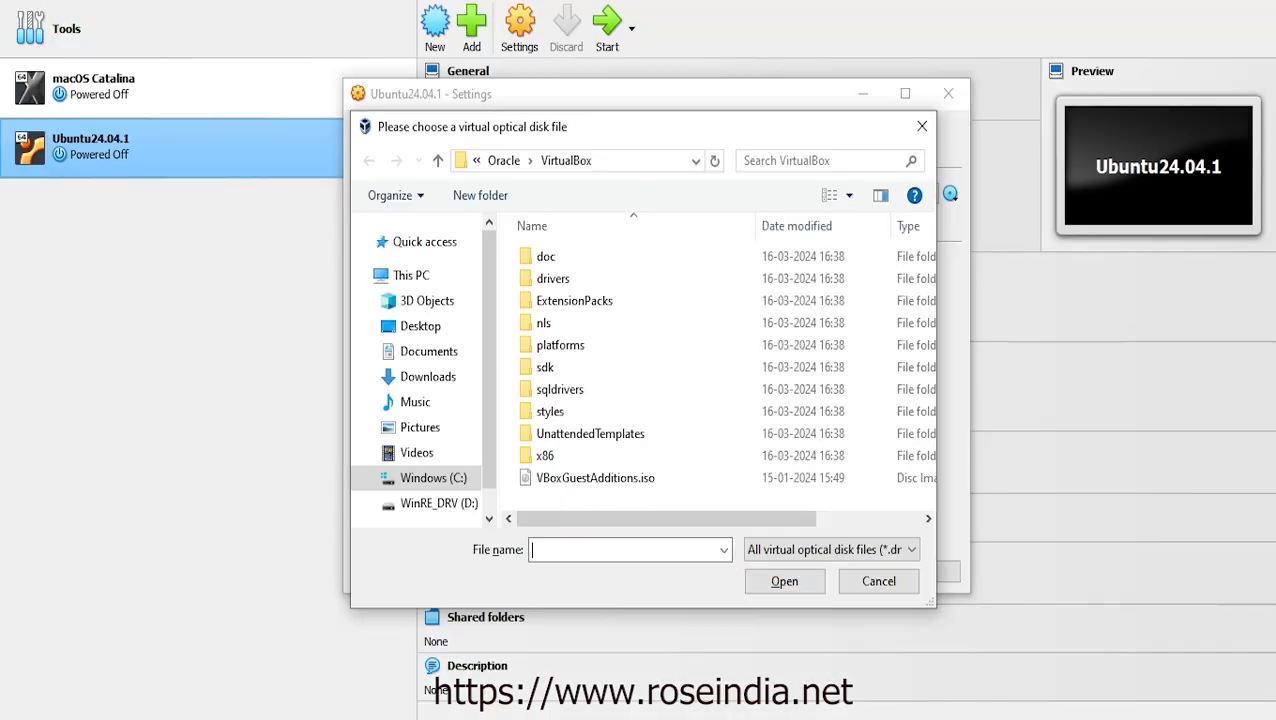
{"action": "type", "text": "C:\\LinuxImages"}
{"action": "left_click", "coordinate": [776, 578]}
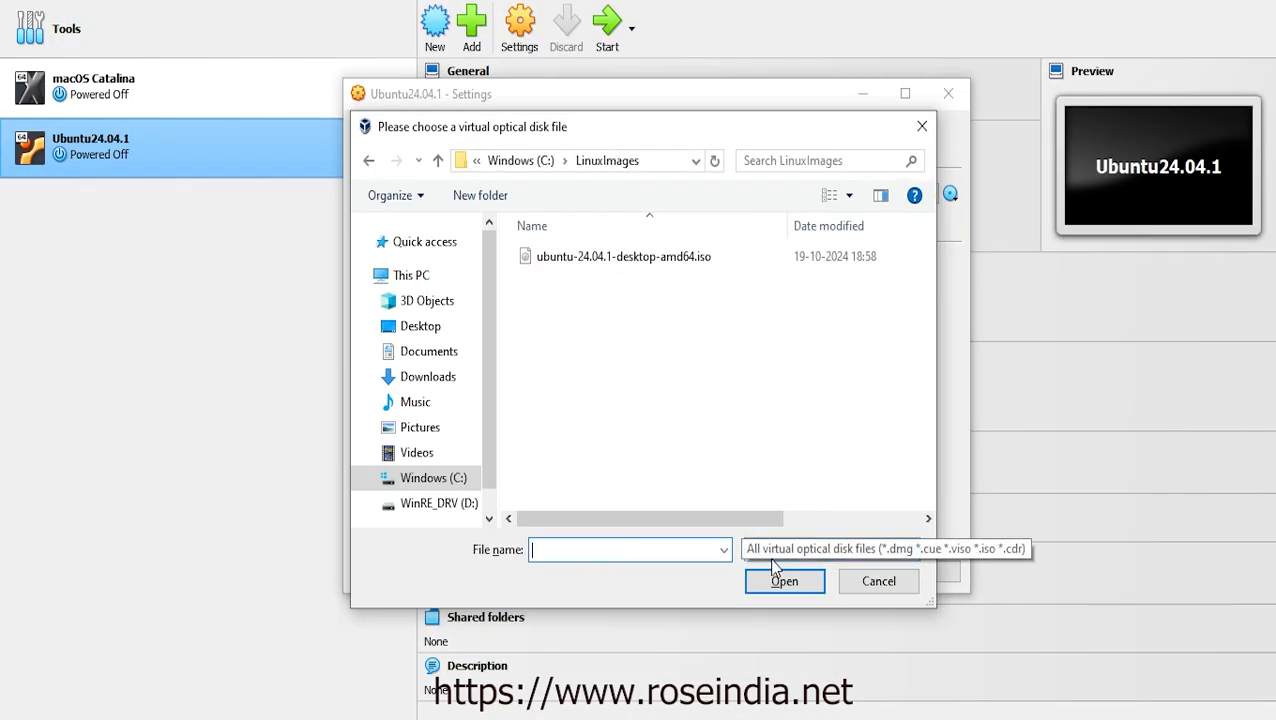
{"action": "left_click", "coordinate": [582, 260]}
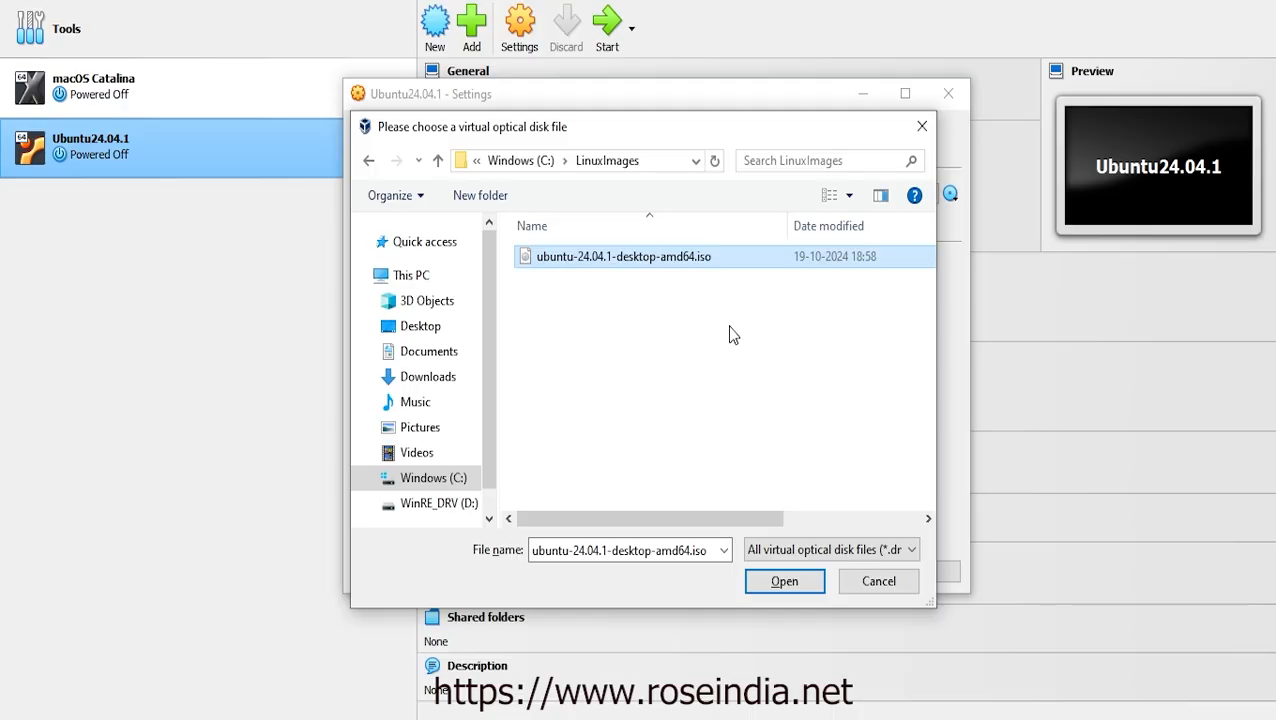
{"action": "left_click", "coordinate": [784, 581]}
Save the storage settings, power on Ubuntu24.04.1, and close Calculator
{"action": "left_click", "coordinate": [775, 572]}
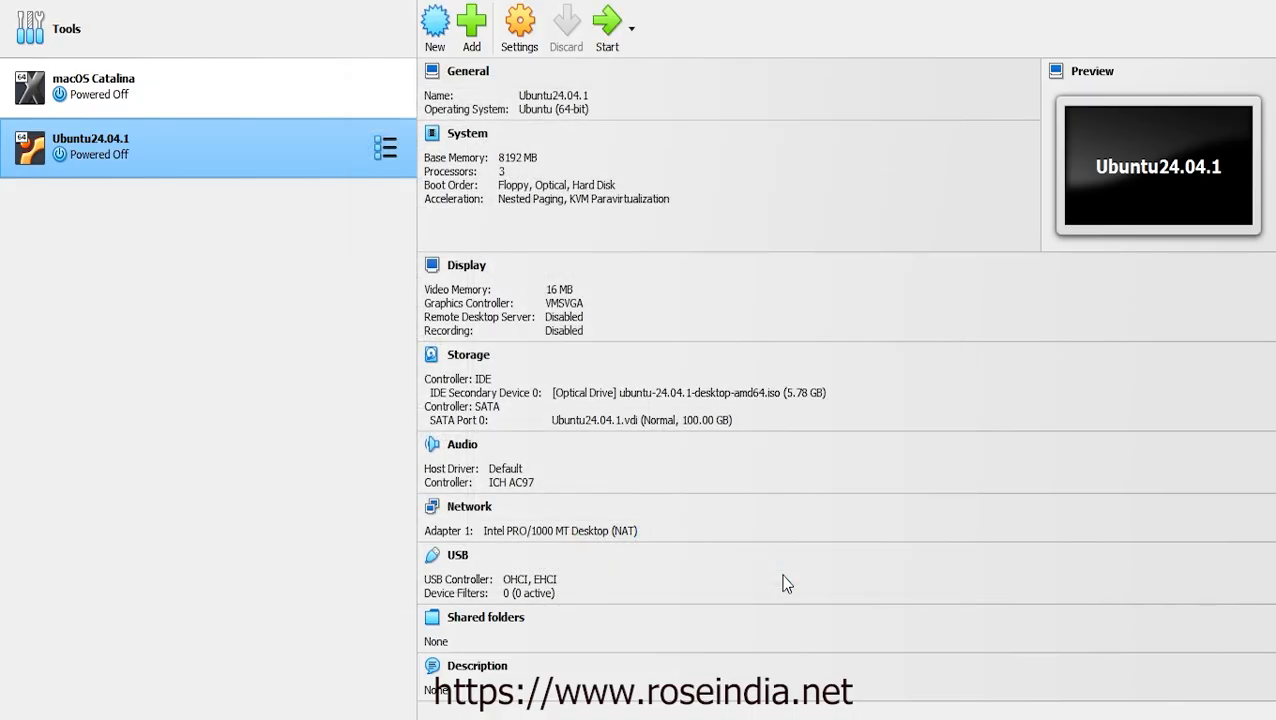
{"action": "left_click", "coordinate": [605, 24]}
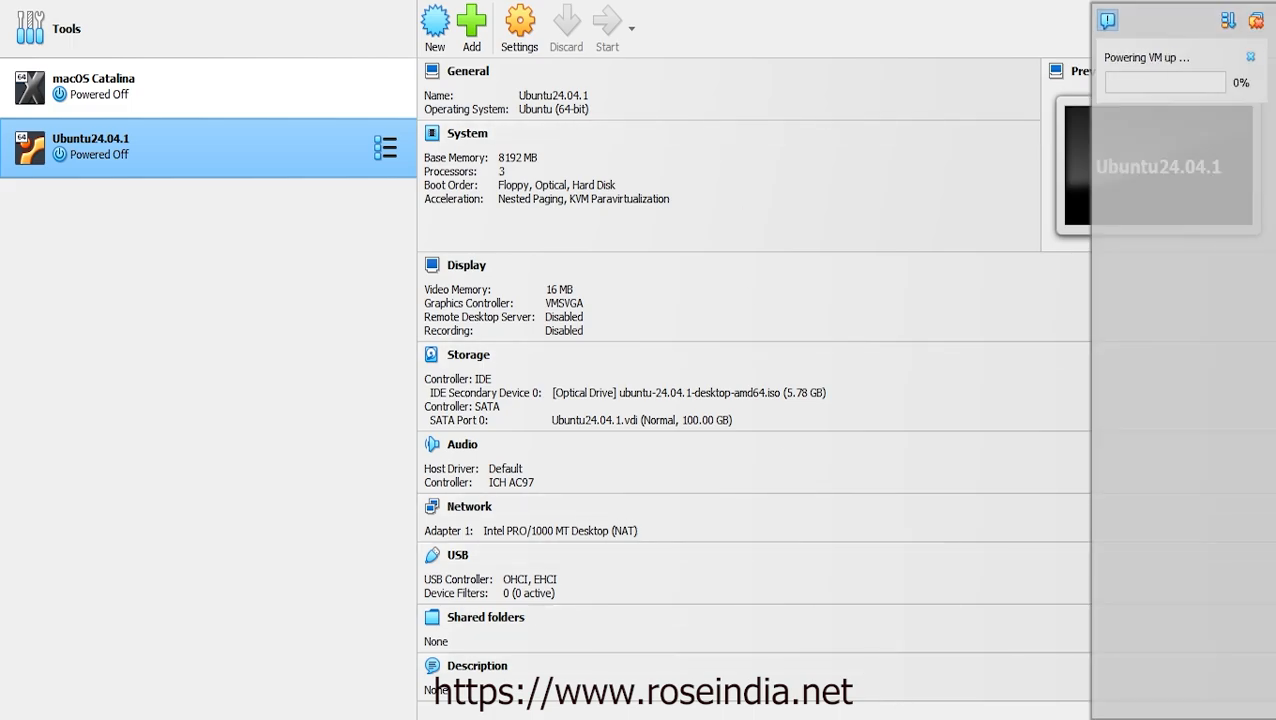
{"action": "key", "text": "alt+Tab"}
{"action": "left_click", "coordinate": [894, 116]}
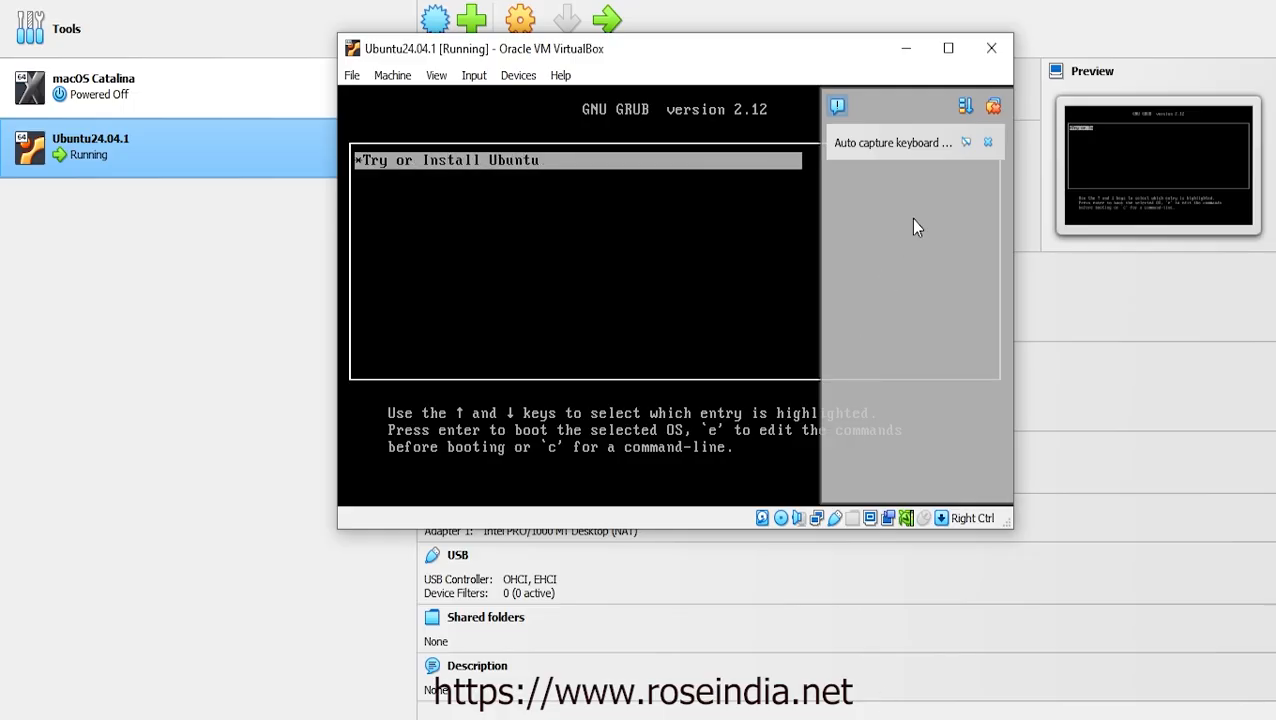
Maximize the VM window, decline keyboard/mouse capture, and boot Try or Install Ubuntu
{"action": "left_click", "coordinate": [950, 49]}
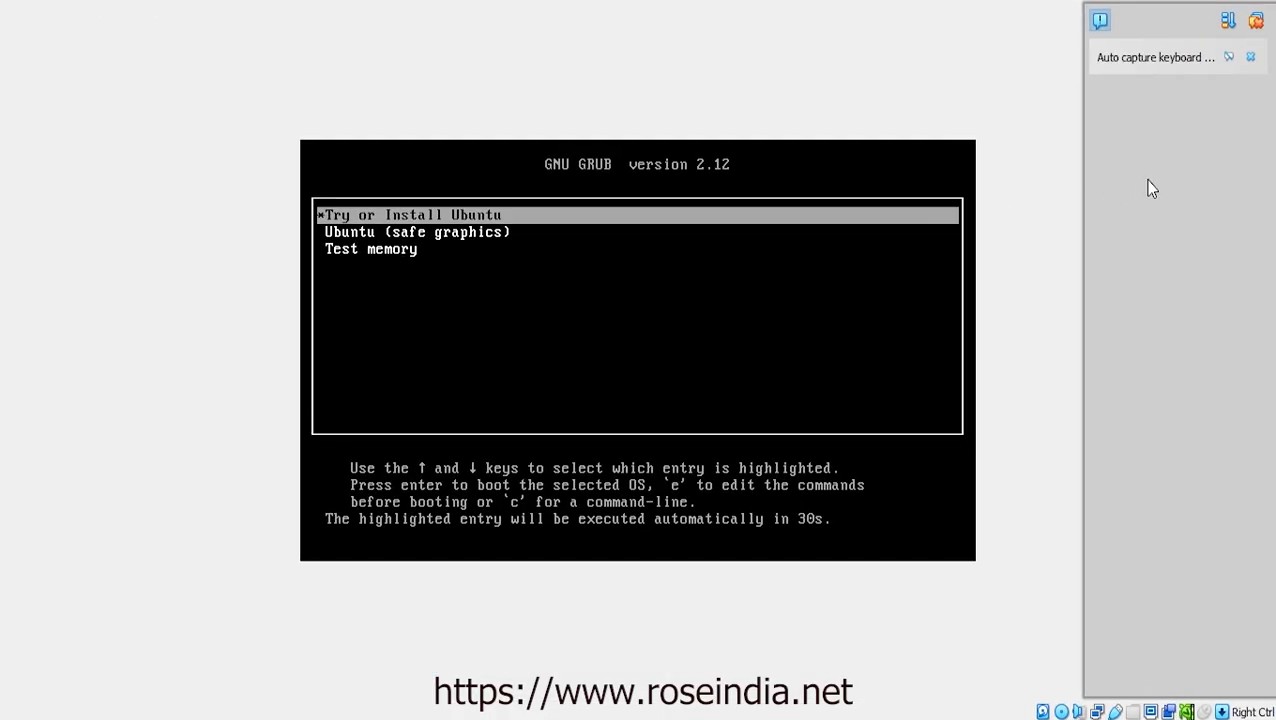
{"action": "left_click", "coordinate": [1256, 22]}
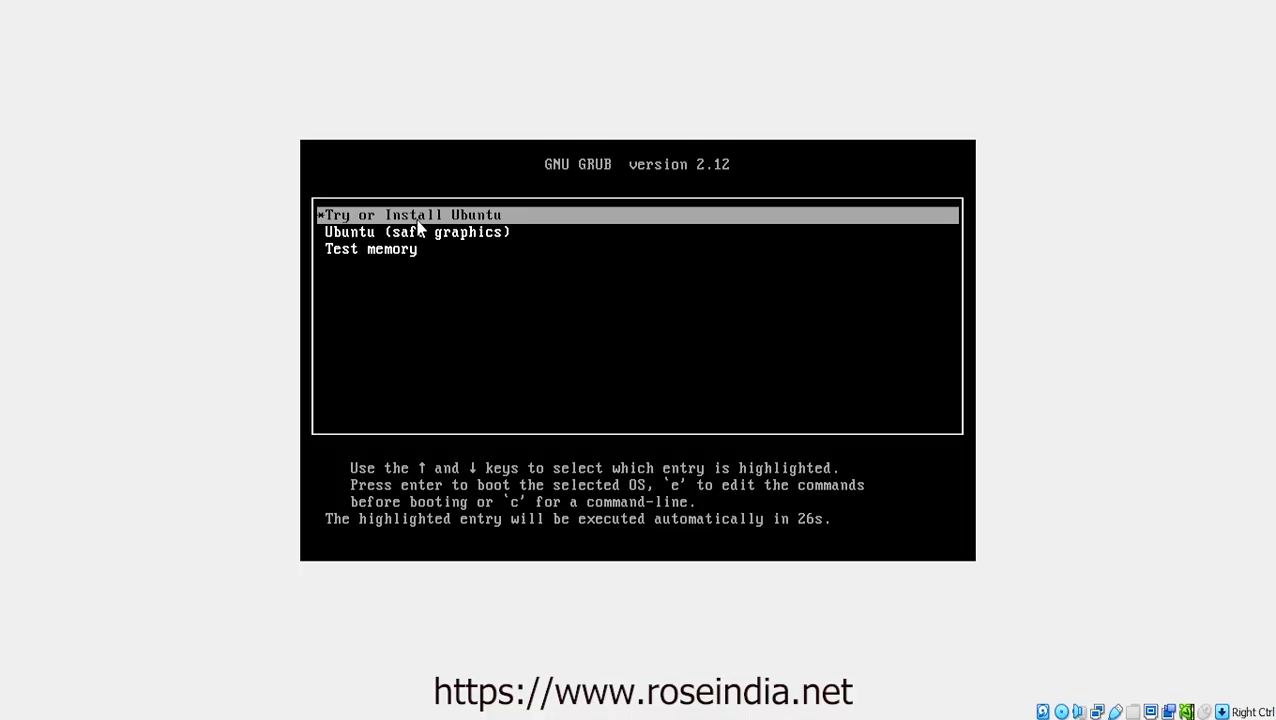
{"action": "left_click", "coordinate": [513, 217]}
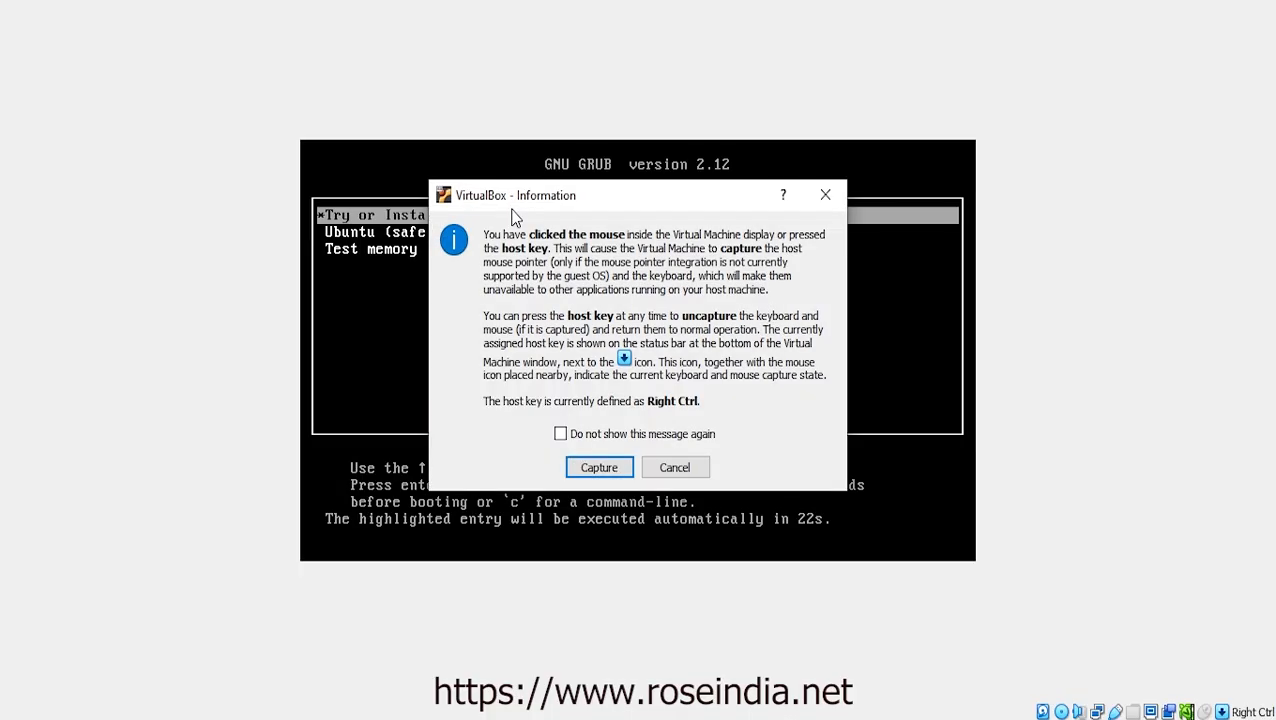
{"action": "left_click", "coordinate": [675, 468]}
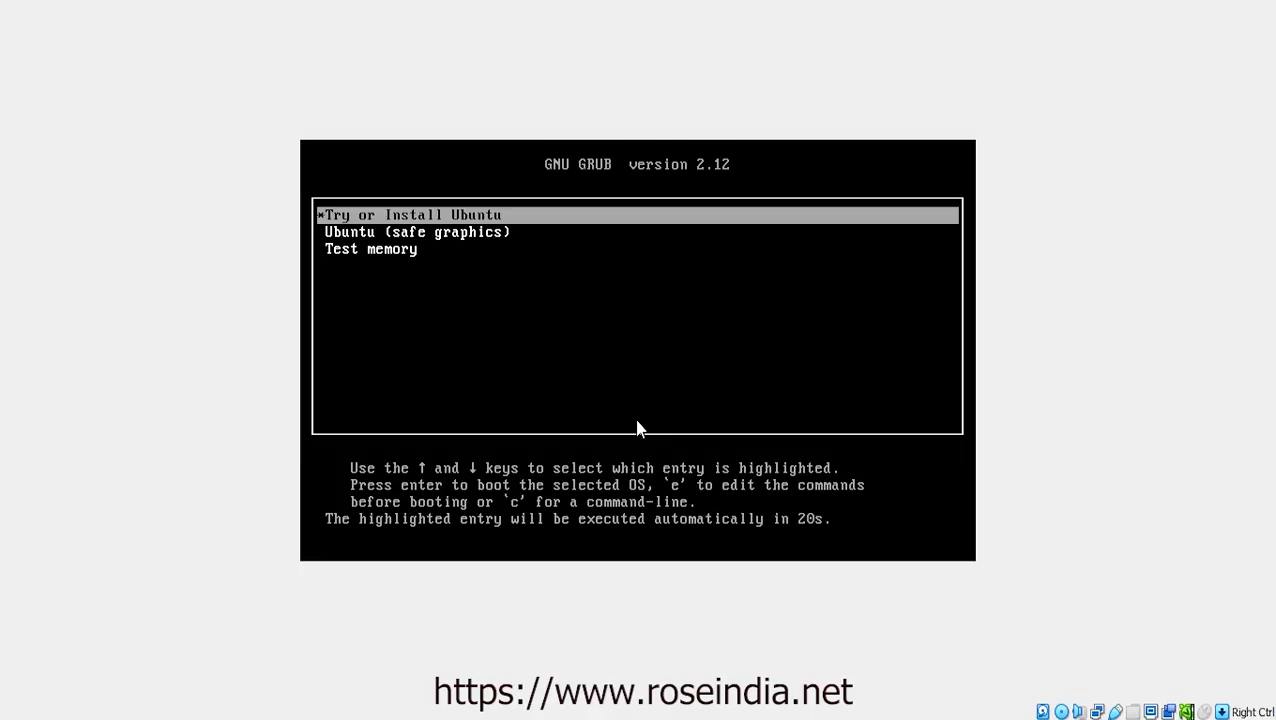
{"action": "key", "text": "Return"}
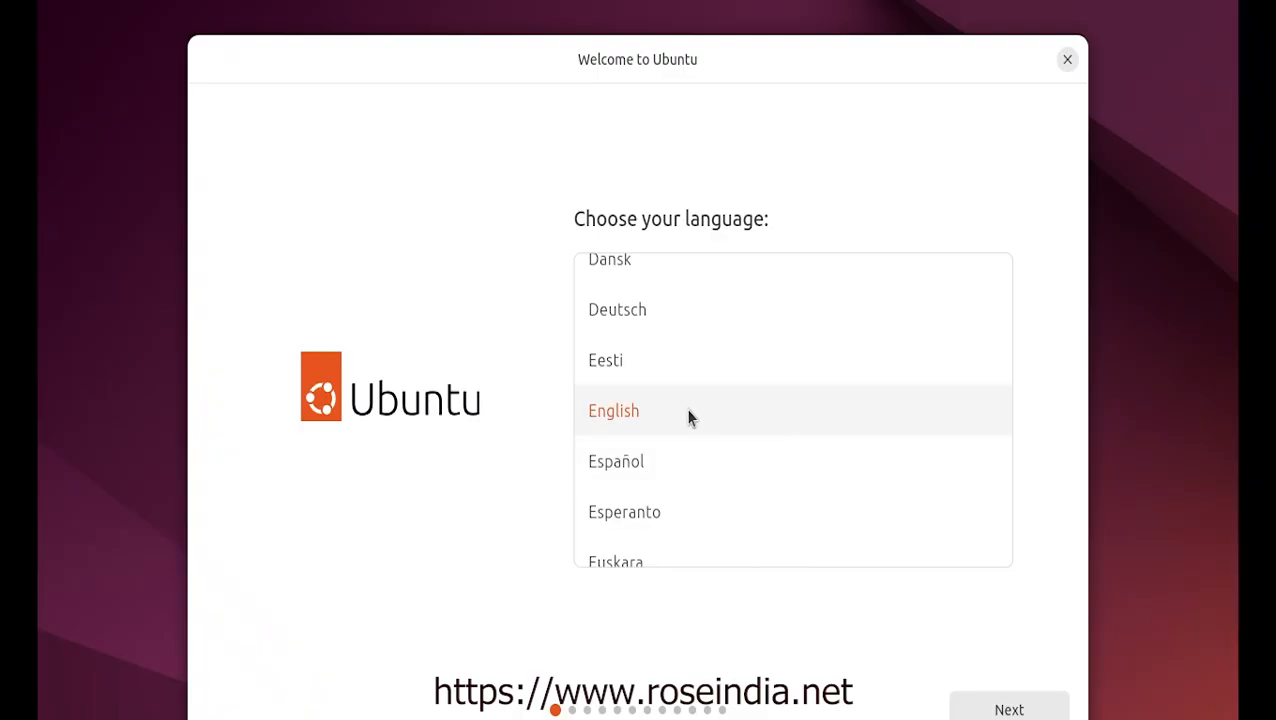
Accept English, default accessibility, the English (US) keyboard and the internet connection step
{"action": "left_click", "coordinate": [1012, 708]}
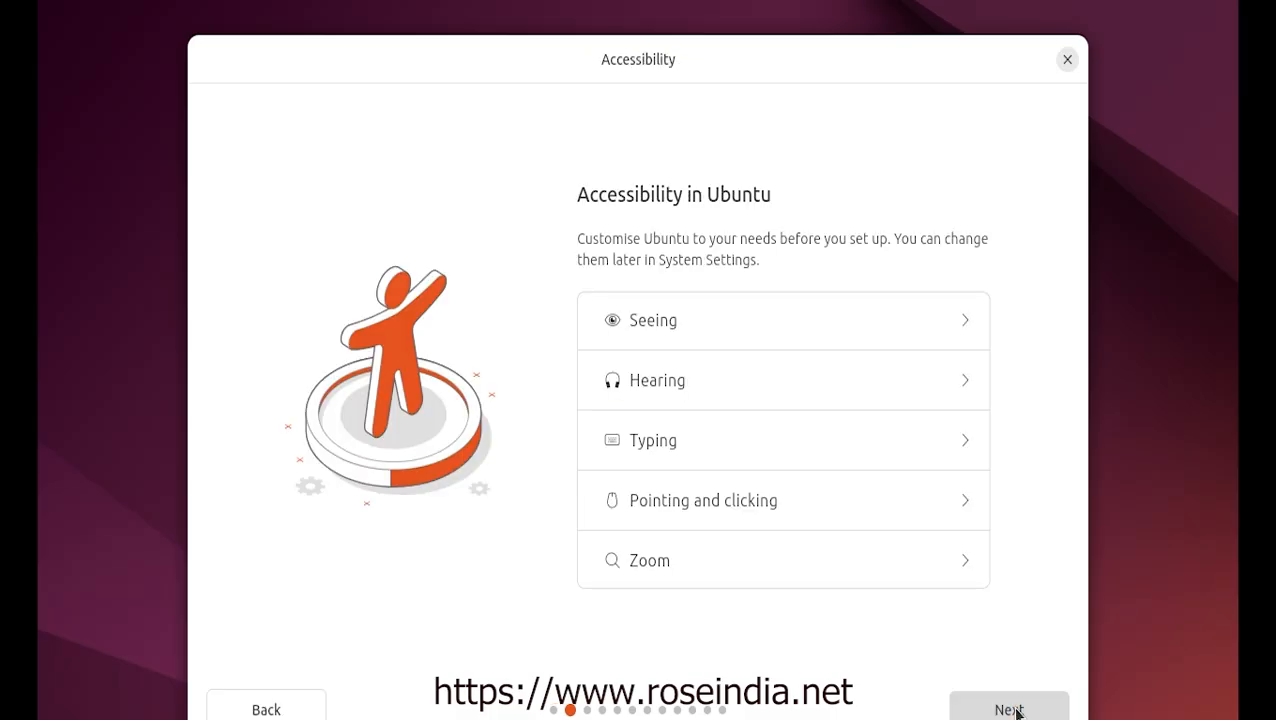
{"action": "left_click", "coordinate": [1012, 709]}
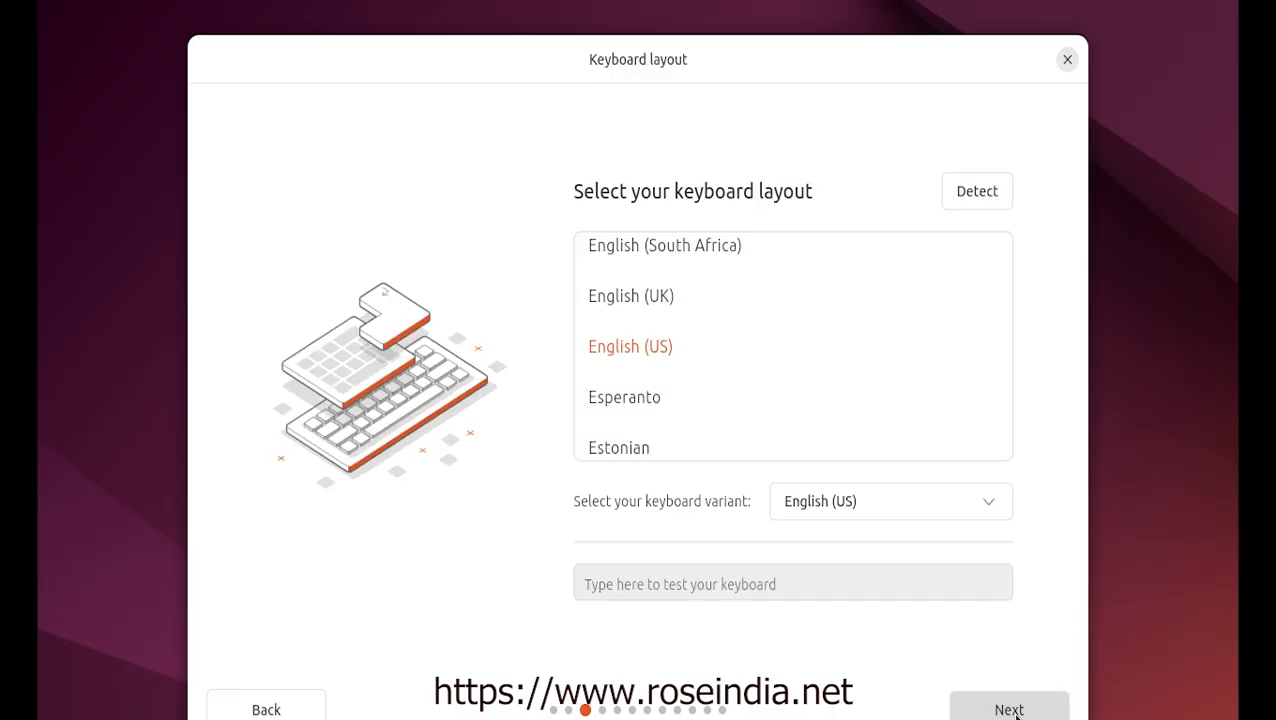
{"action": "left_click", "coordinate": [1010, 710]}
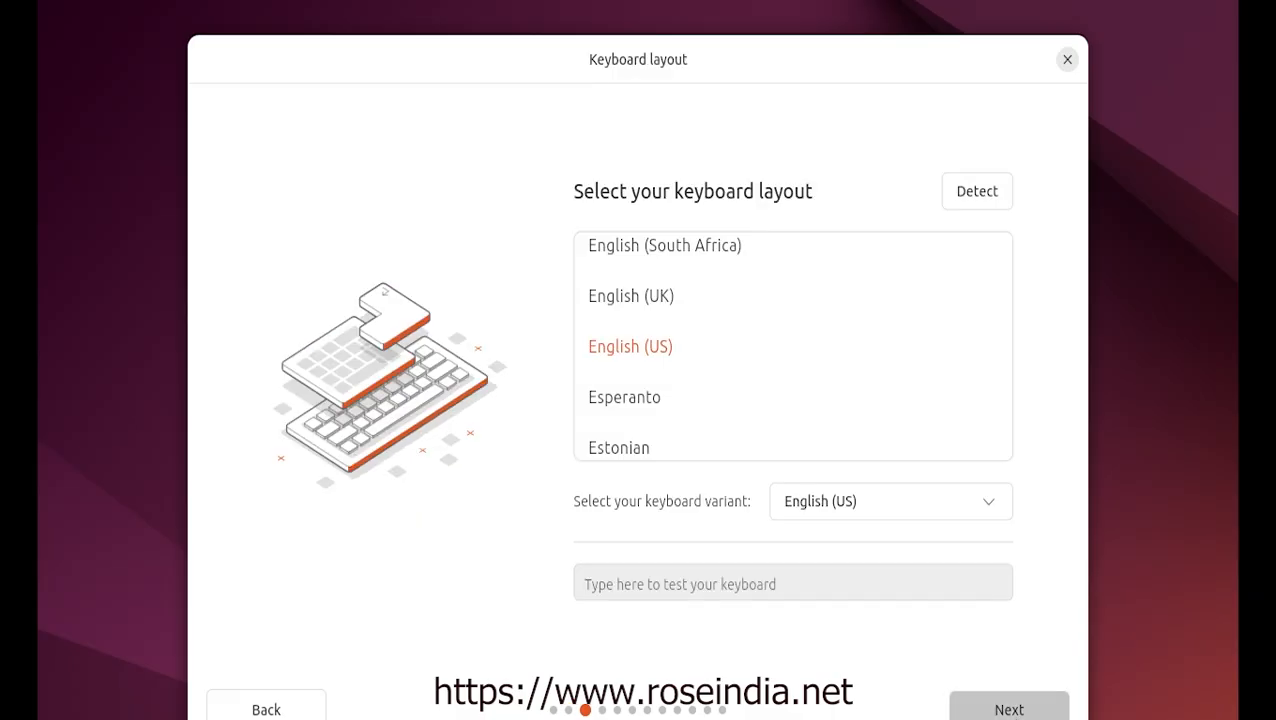
{"action": "left_click", "coordinate": [1010, 710]}
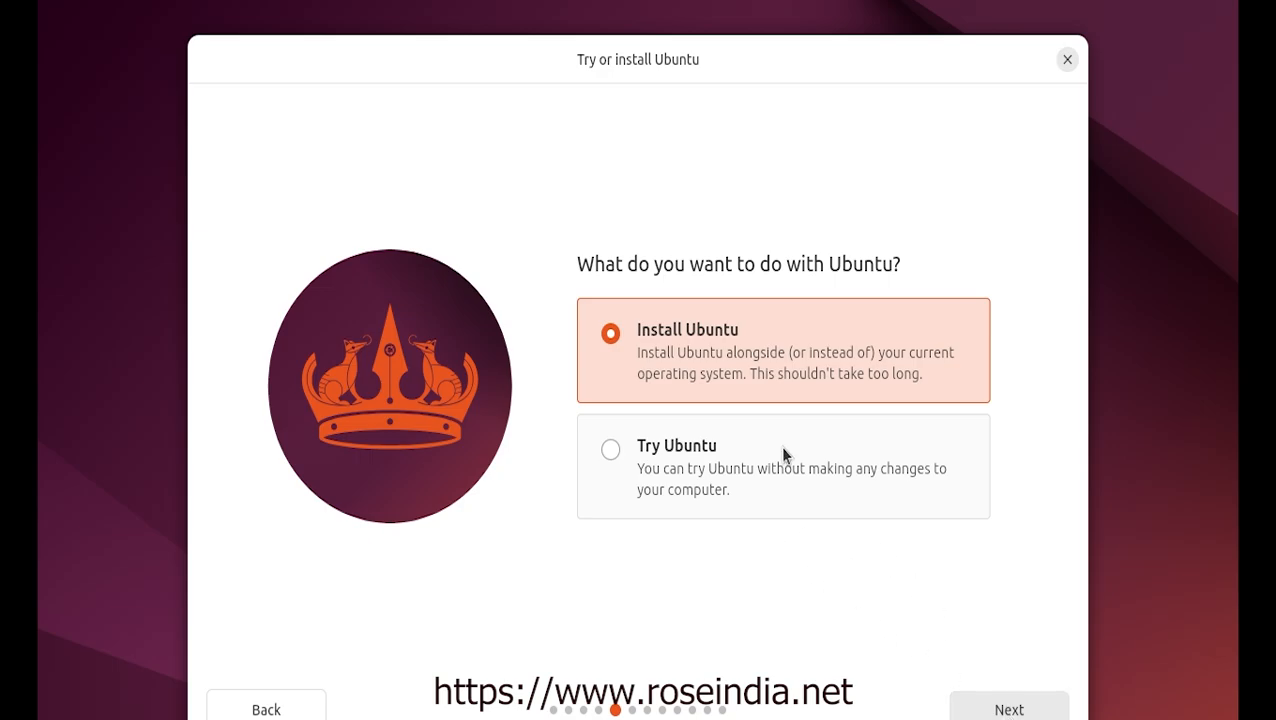
Choose Install Ubuntu with Interactive installation and the Default app selection
{"action": "left_click", "coordinate": [700, 341]}
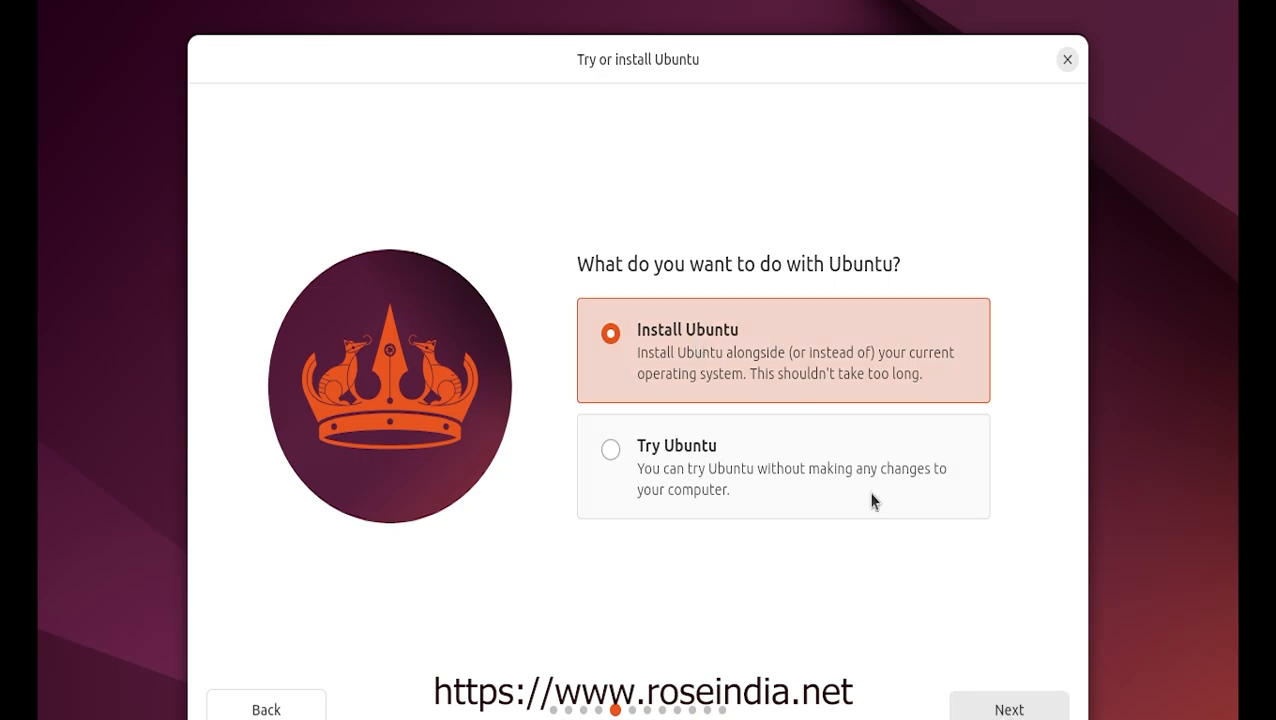
{"action": "left_click", "coordinate": [1004, 709]}
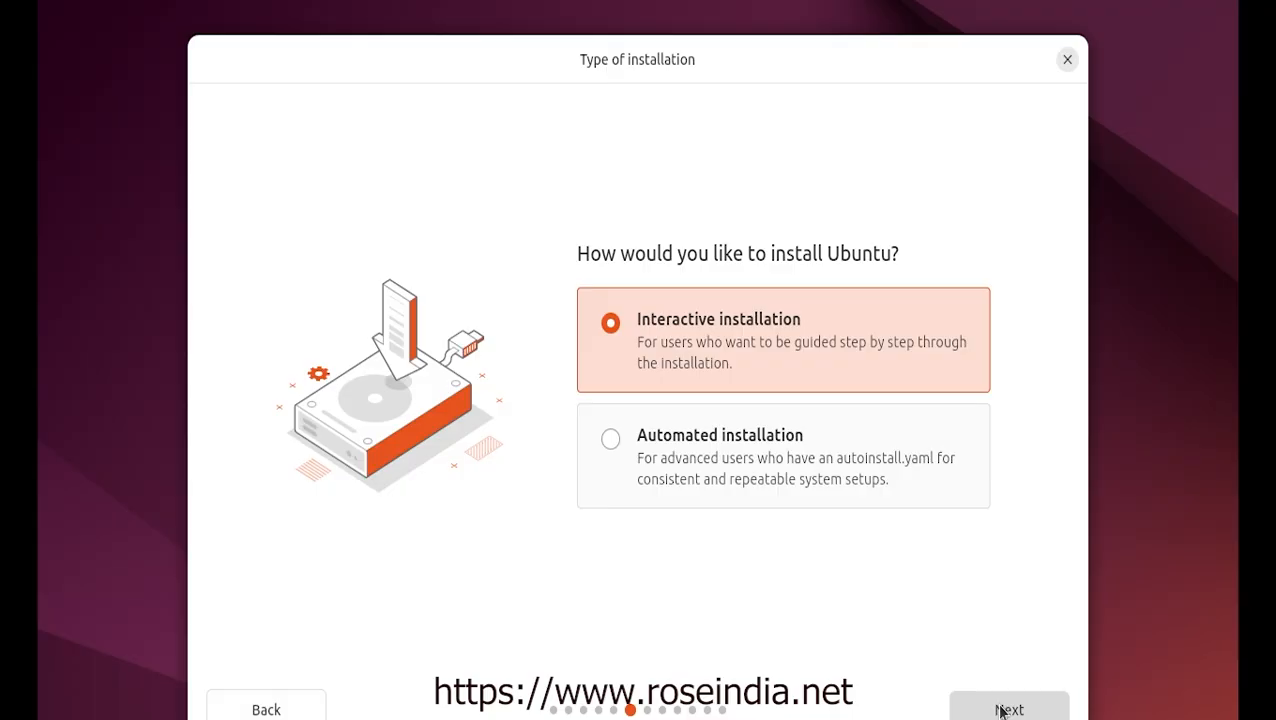
{"action": "left_click", "coordinate": [1004, 709]}
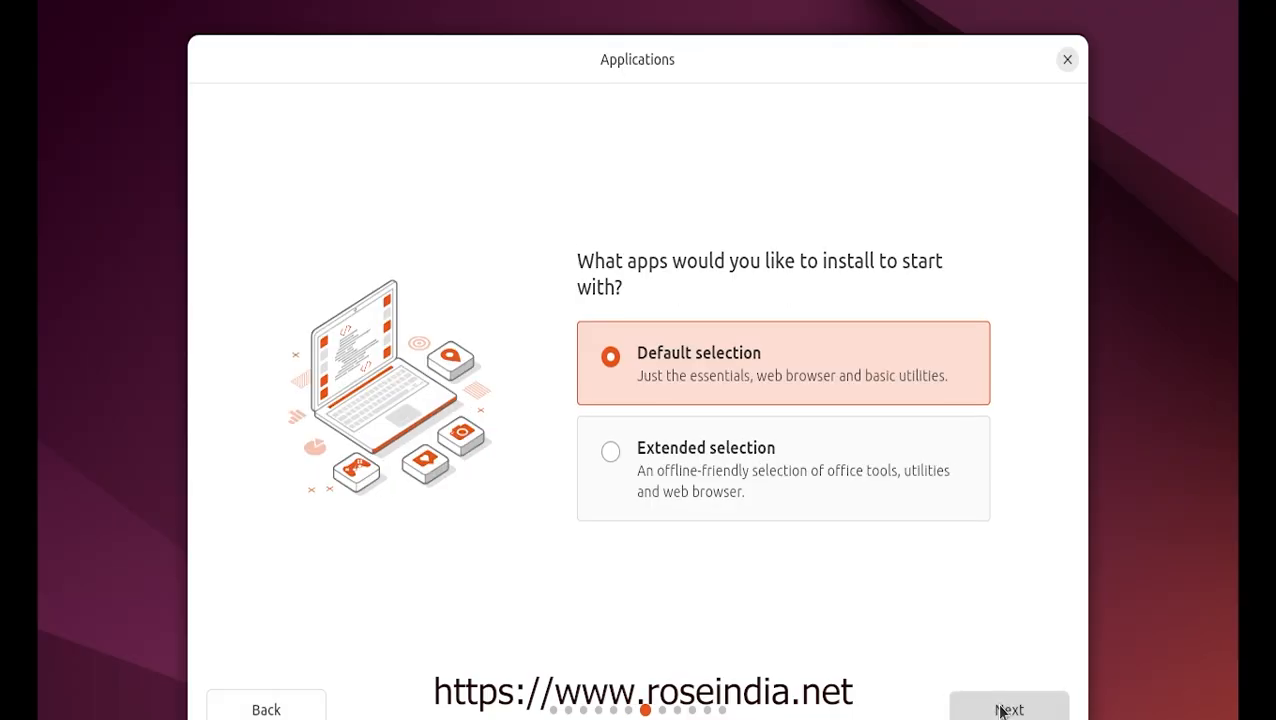
{"action": "left_click", "coordinate": [1004, 709]}
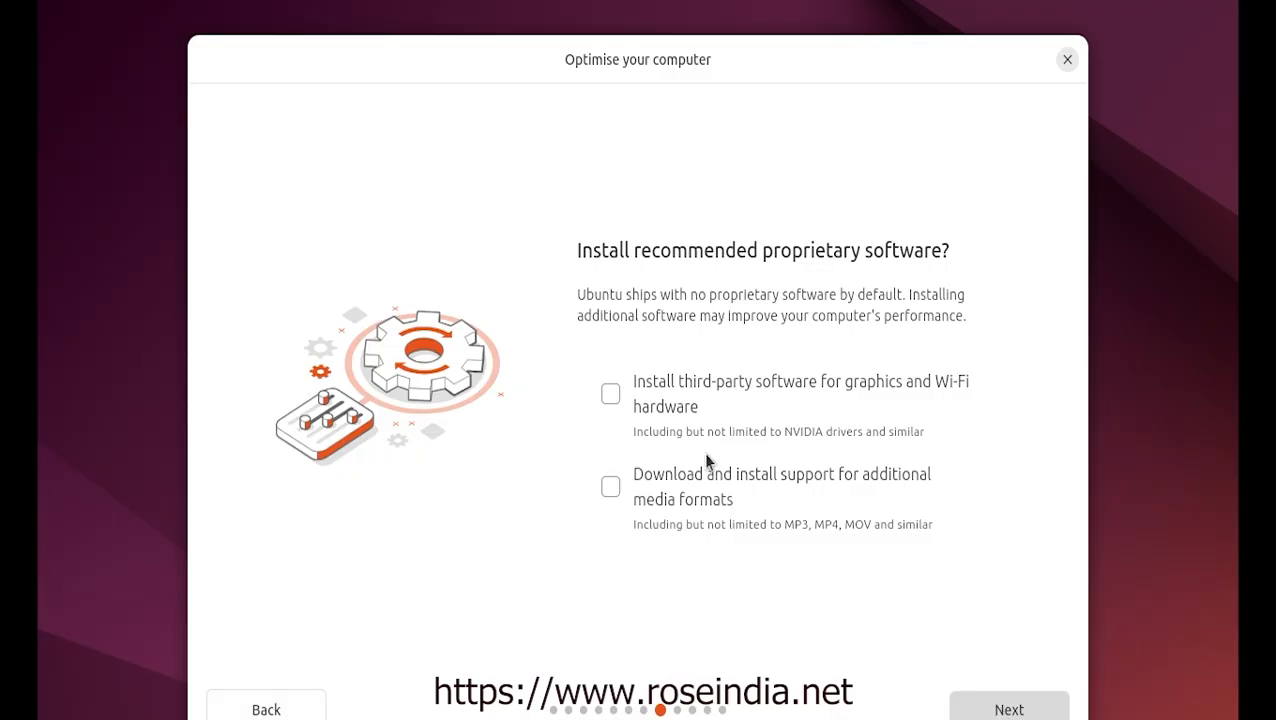
Enable third-party graphics/Wi-Fi drivers and additional media format support
{"action": "left_click", "coordinate": [610, 395]}
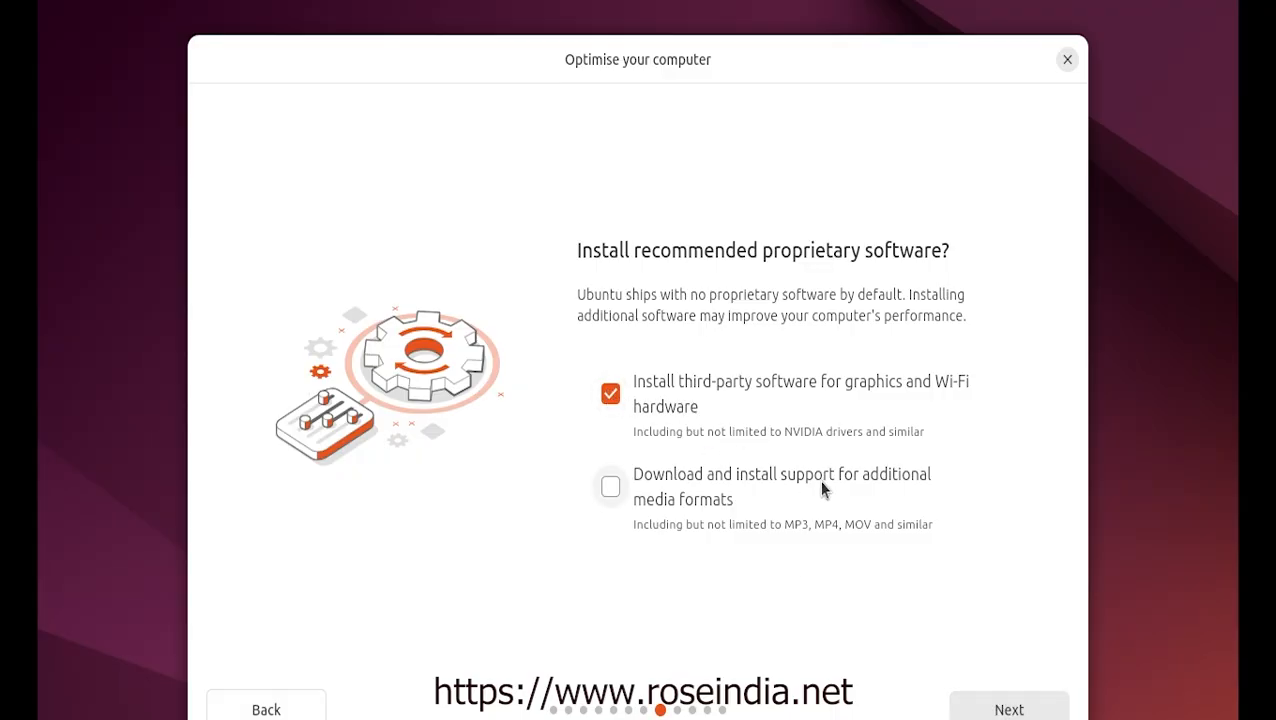
{"action": "left_click", "coordinate": [610, 487]}
{"action": "left_click", "coordinate": [1012, 709]}
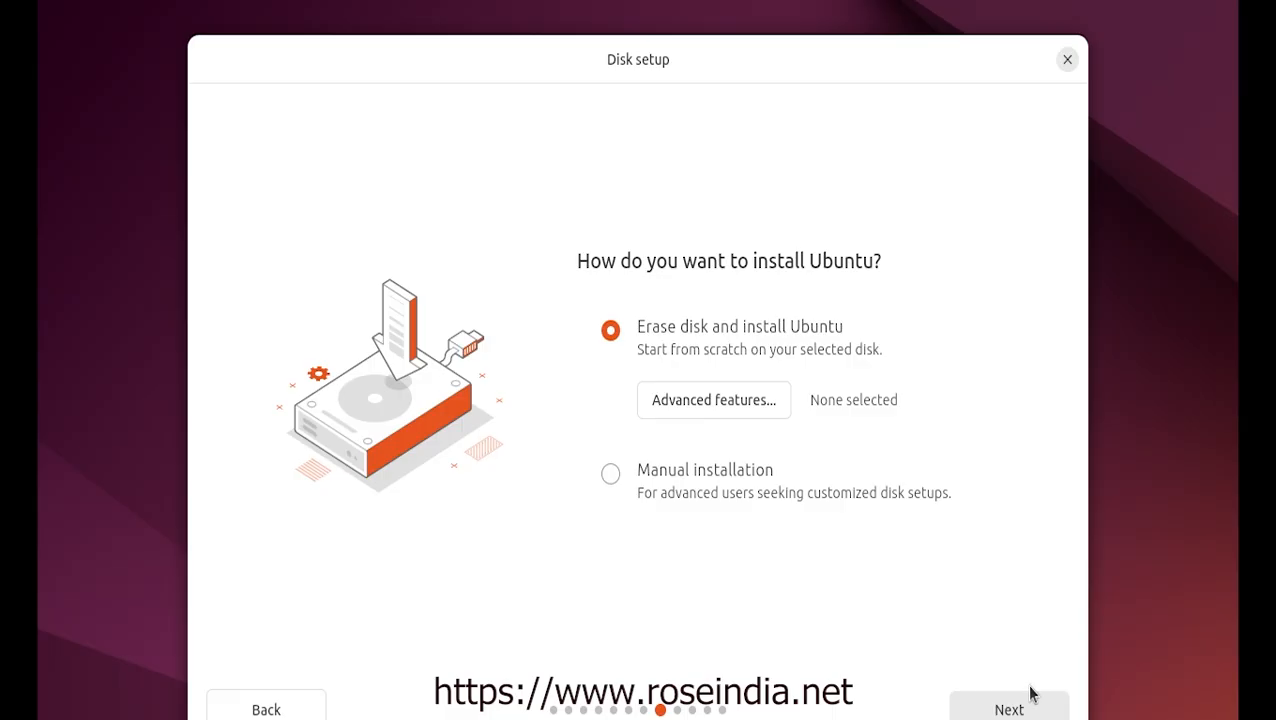
Keep Erase disk and install Ubuntu, and create the user1 account with a confirmed password
{"action": "left_click", "coordinate": [1006, 710]}
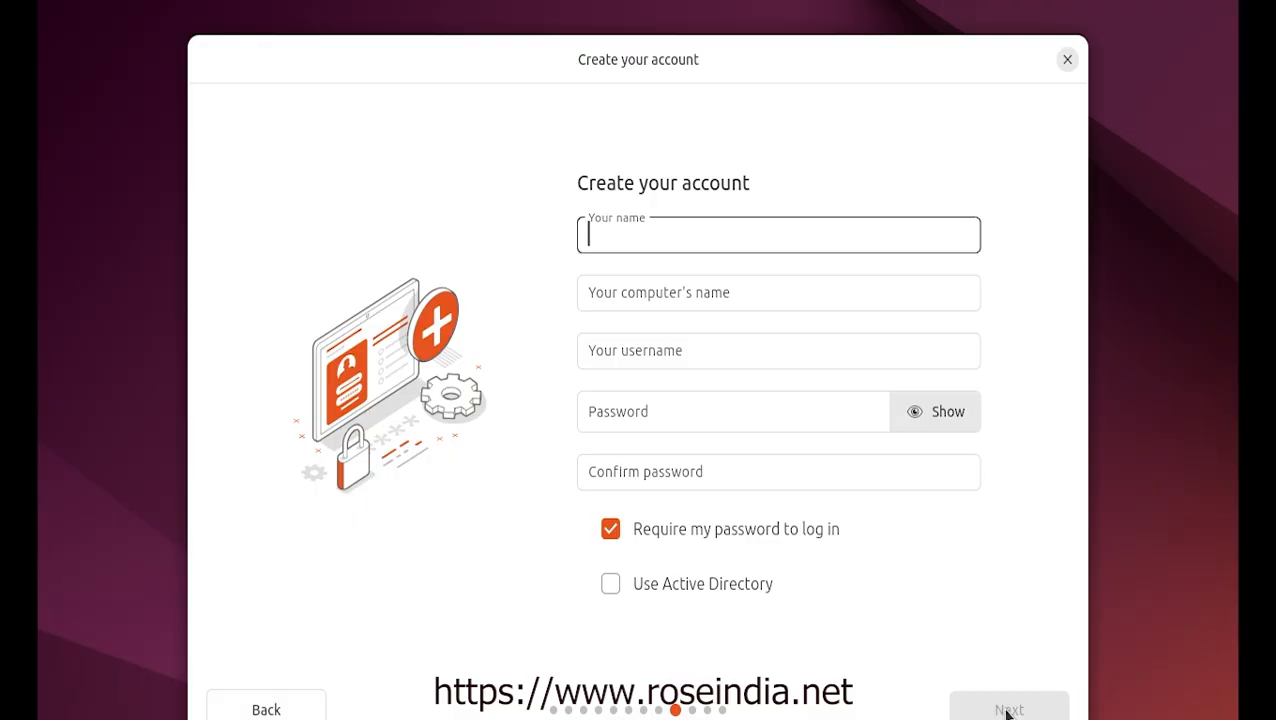
{"action": "type", "text": "user1"}
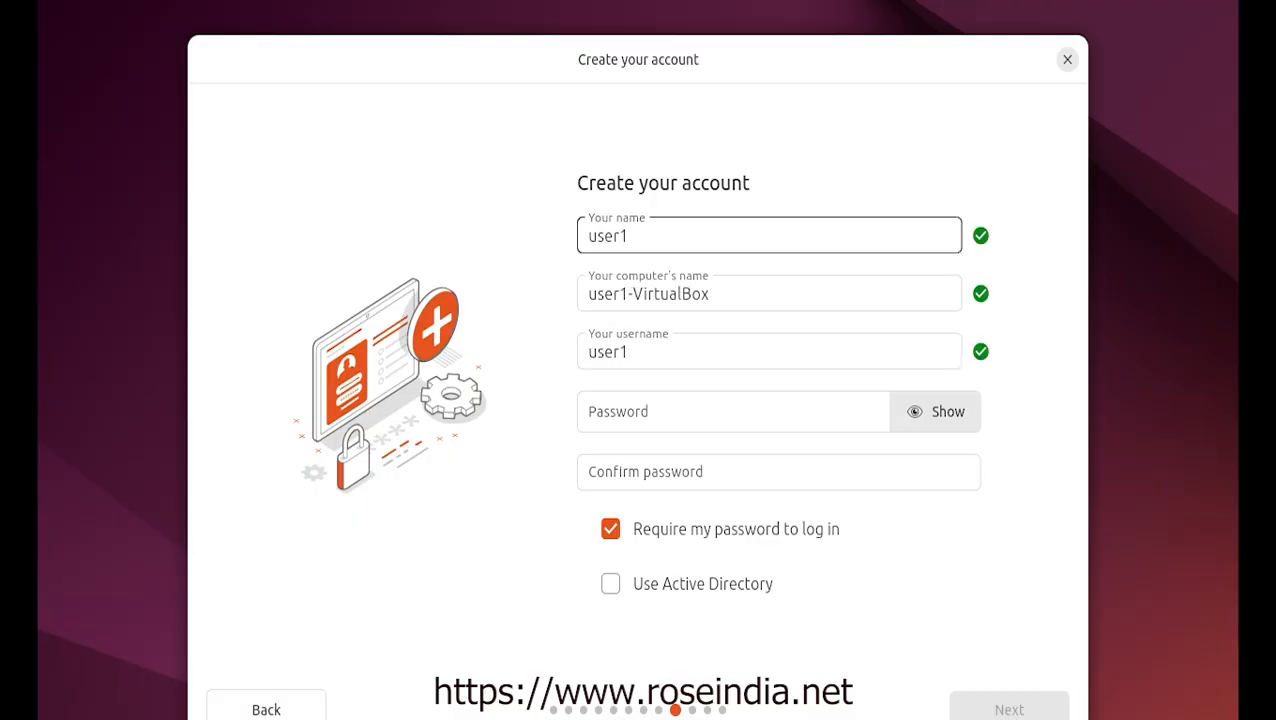
{"action": "left_click", "coordinate": [640, 402]}
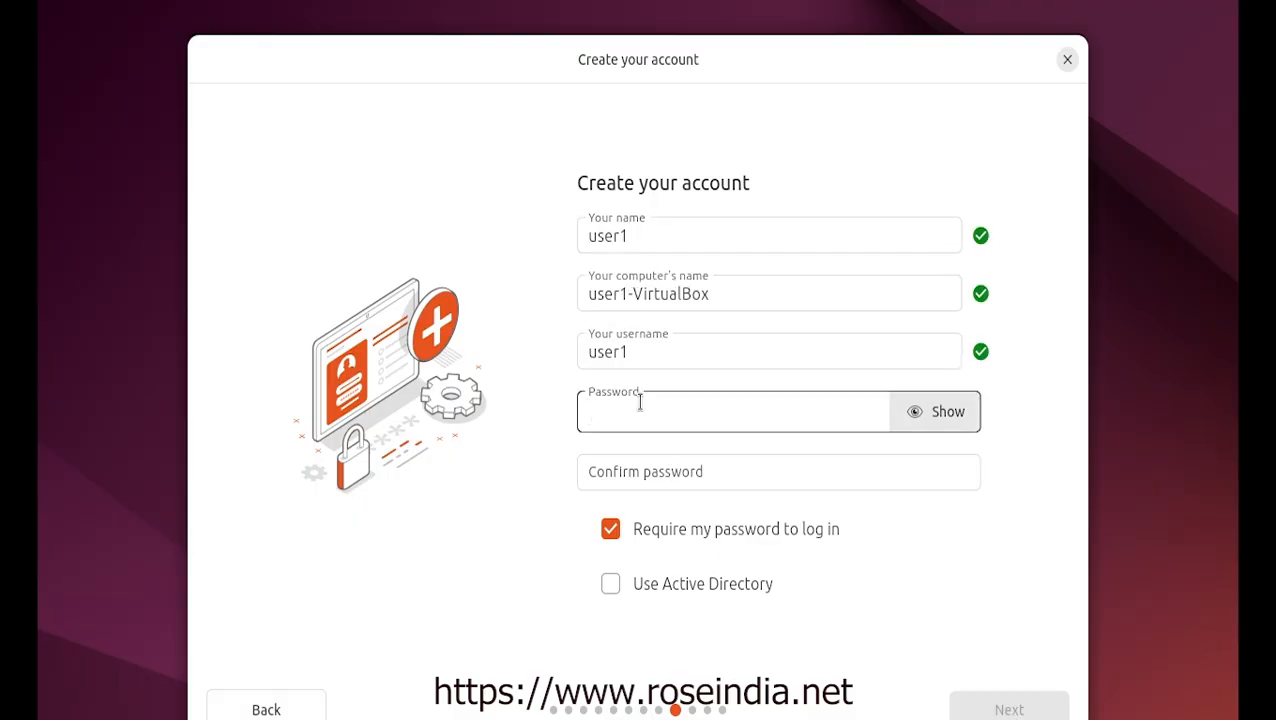
{"action": "type", "text": "123"}
{"action": "left_click", "coordinate": [636, 459]}
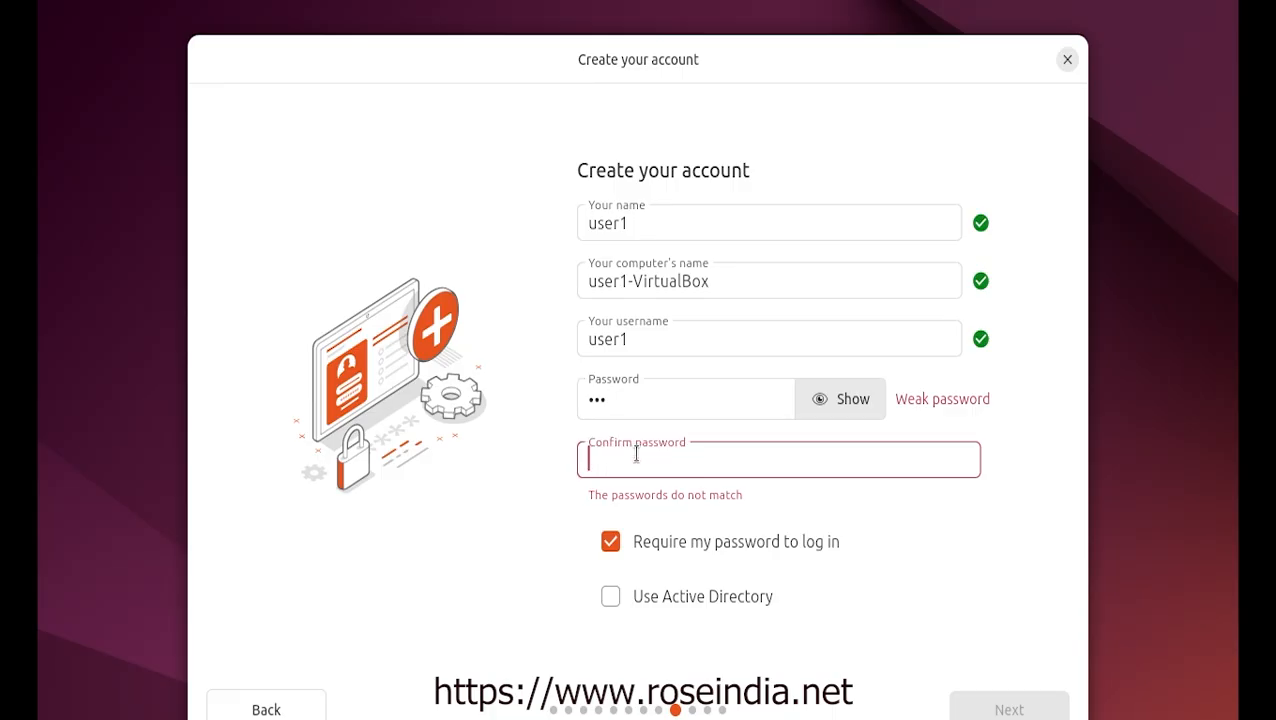
{"action": "type", "text": "123"}
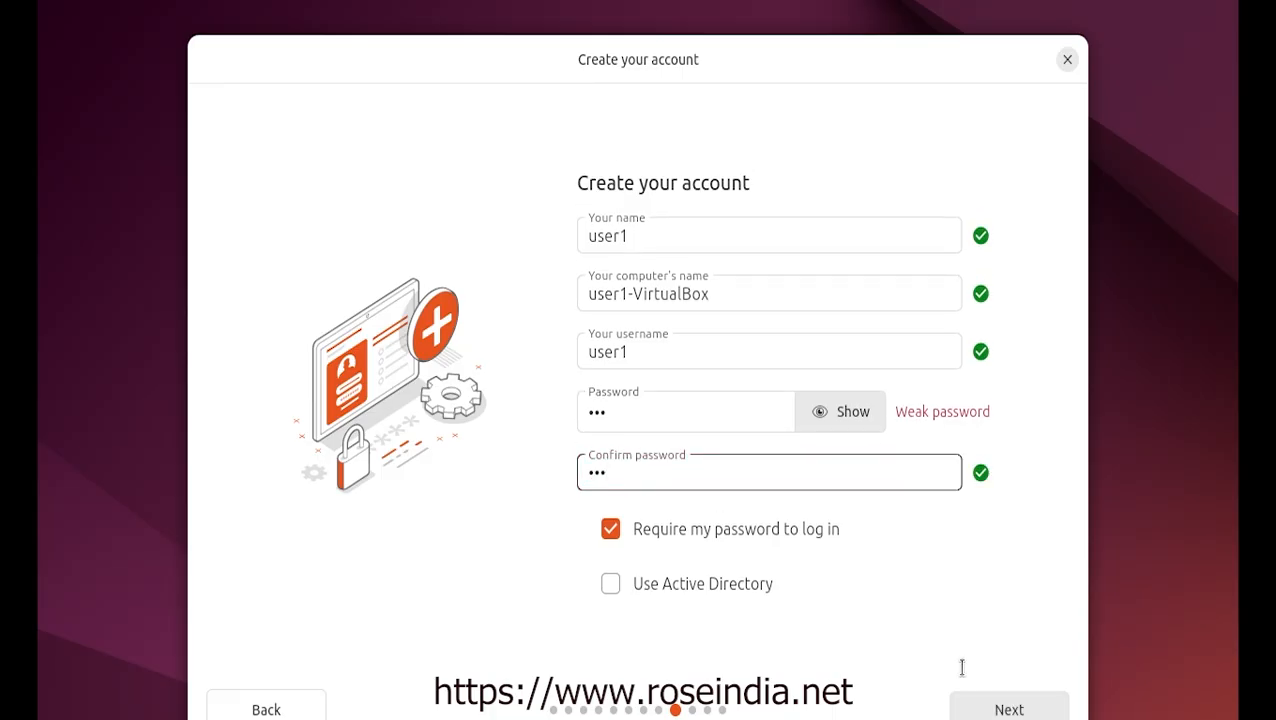
Set the timezone to Mumbai (Asia/Kolkata)
{"action": "left_click", "coordinate": [1018, 709]}
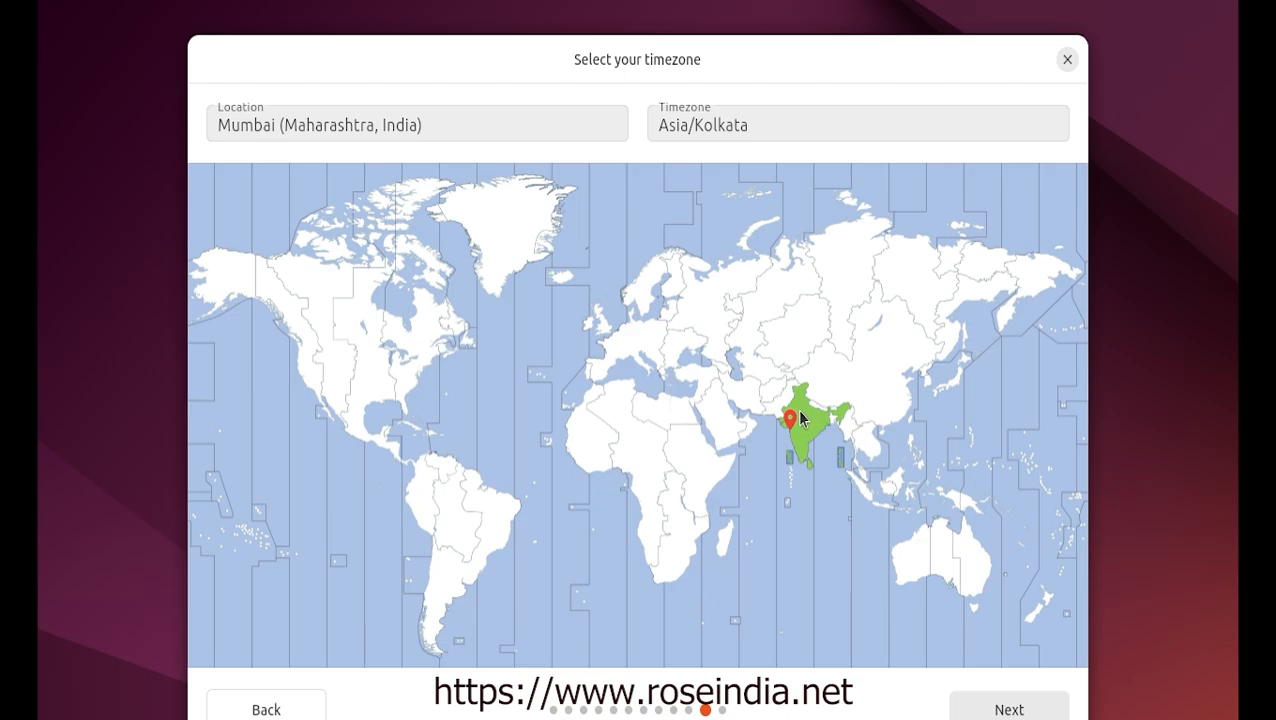
{"action": "left_click", "coordinate": [799, 401]}
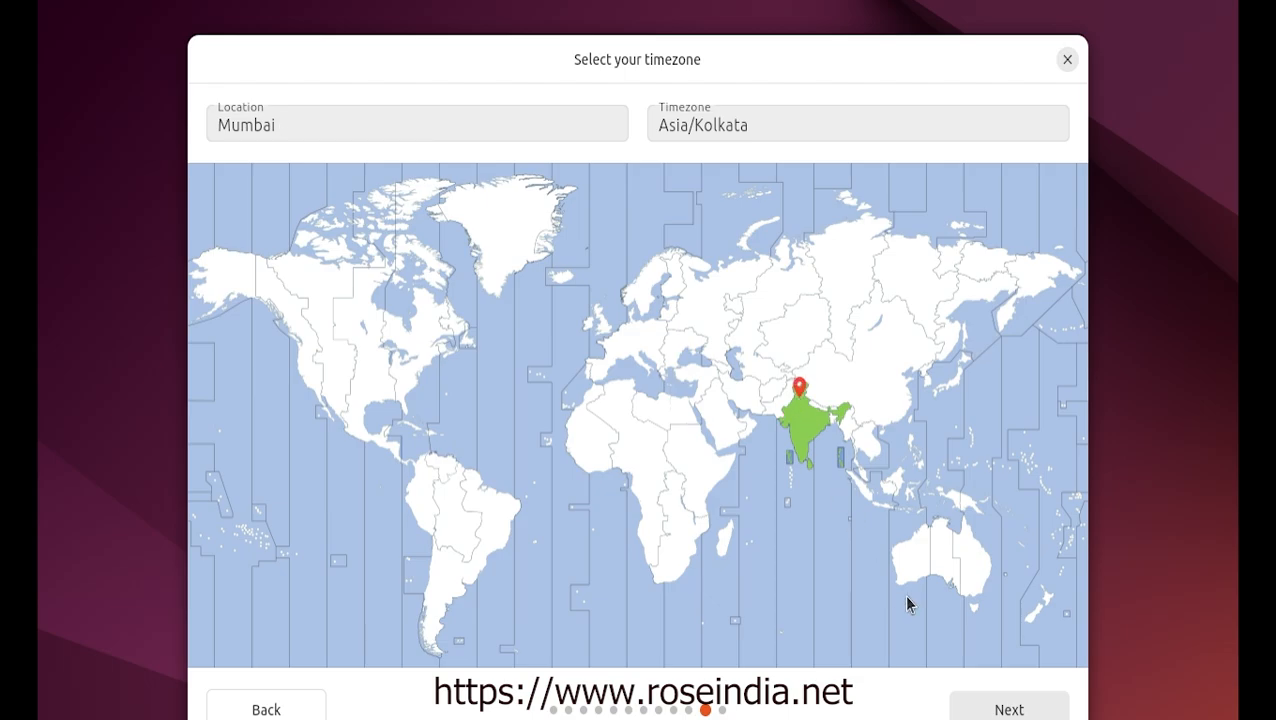
{"action": "left_click", "coordinate": [992, 712]}
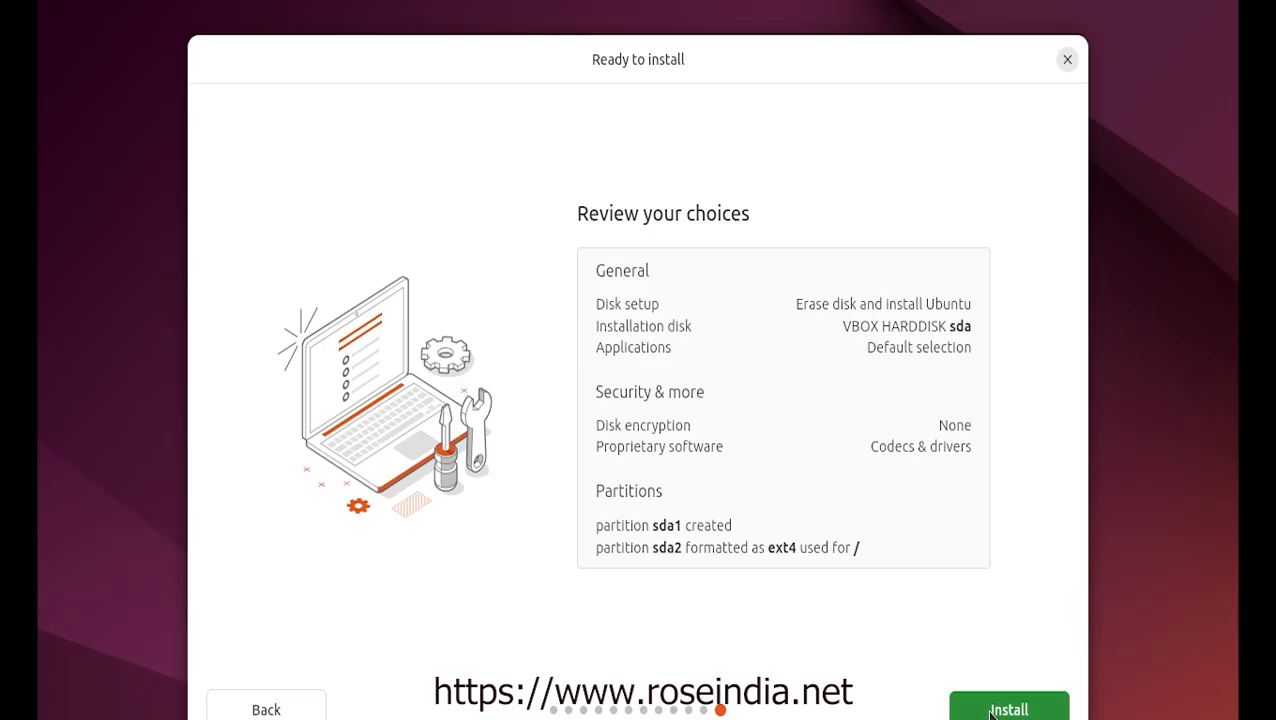
Install Ubuntu 24.04.1 LTS, briefly viewing the detailed log, until installation completes
{"action": "left_click", "coordinate": [990, 710]}
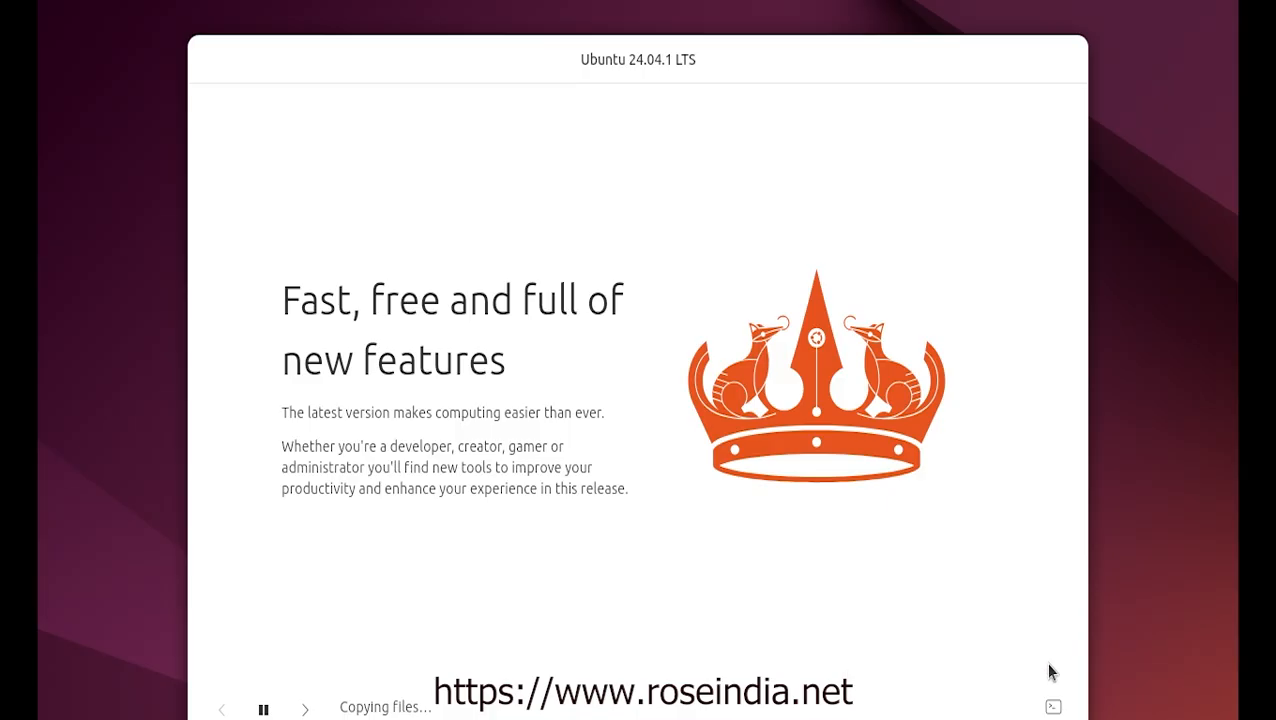
{"action": "left_click", "coordinate": [1053, 708]}
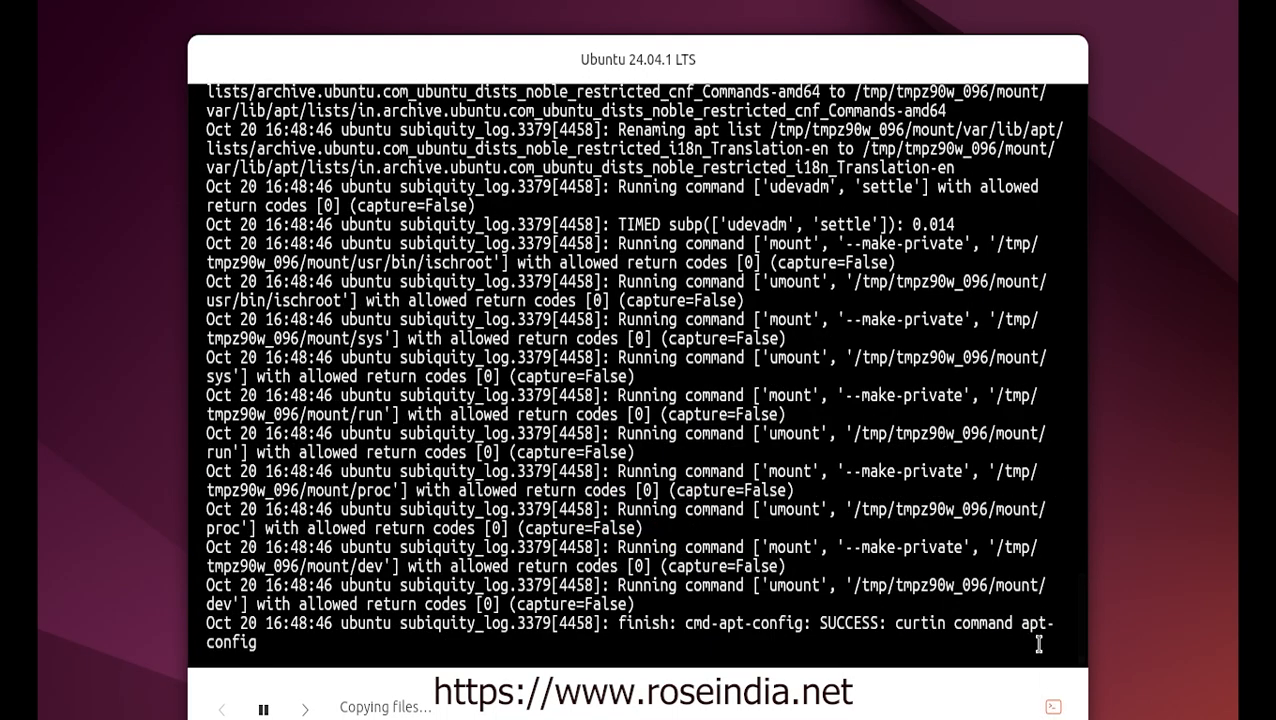
{"action": "left_click", "coordinate": [1053, 708]}
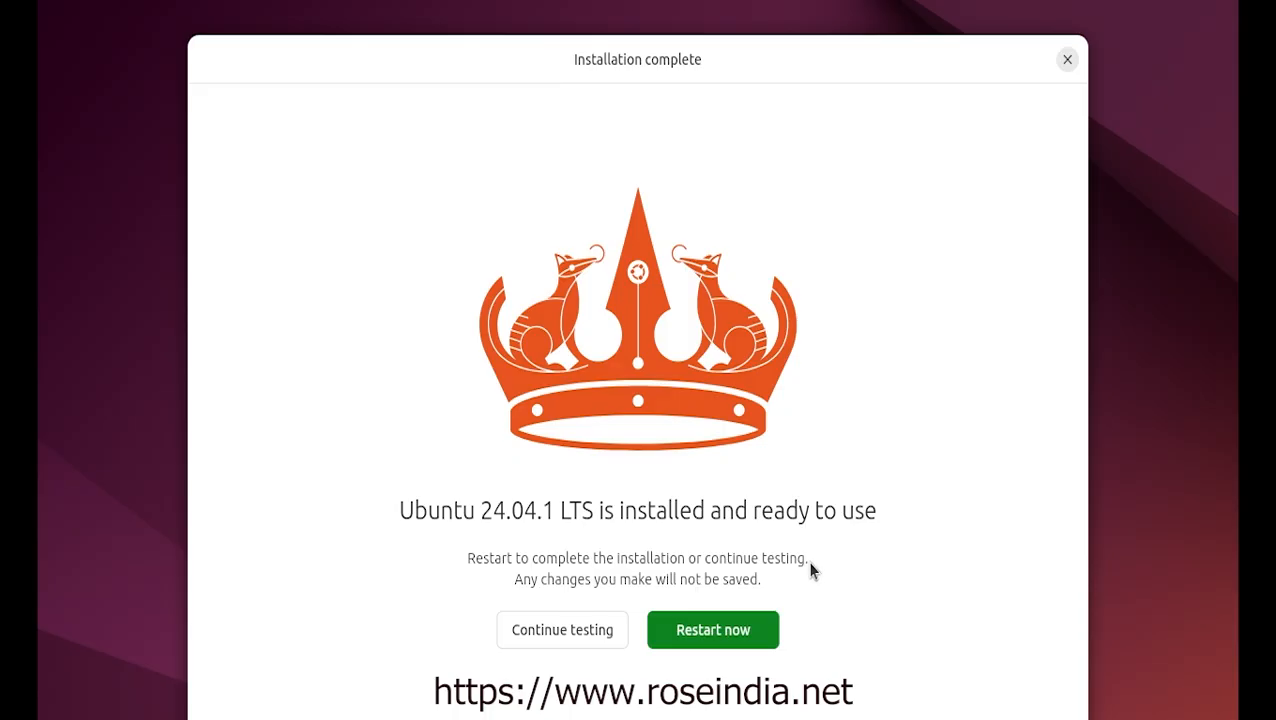
Restart into the installed Ubuntu and sign in to the new account with its password
{"action": "left_click", "coordinate": [710, 637]}
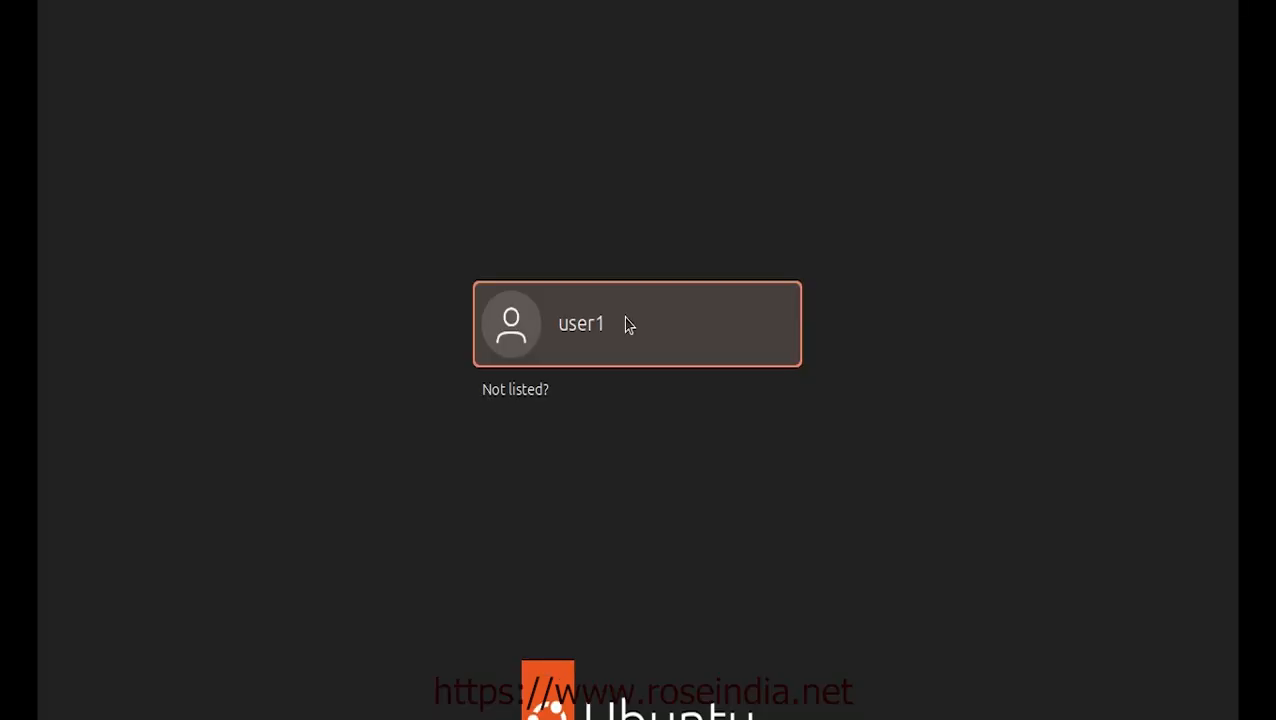
{"action": "left_click", "coordinate": [628, 325]}
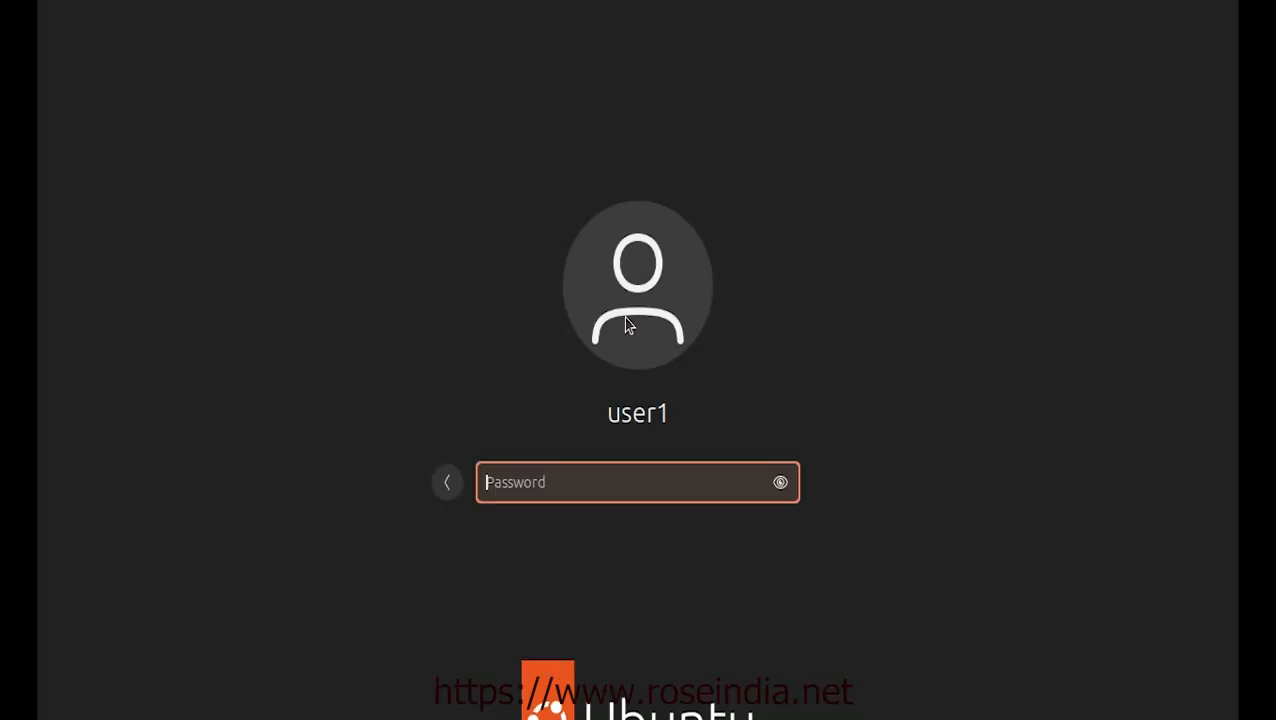
{"action": "type", "text": "***"}
{"action": "key", "text": "Return"}
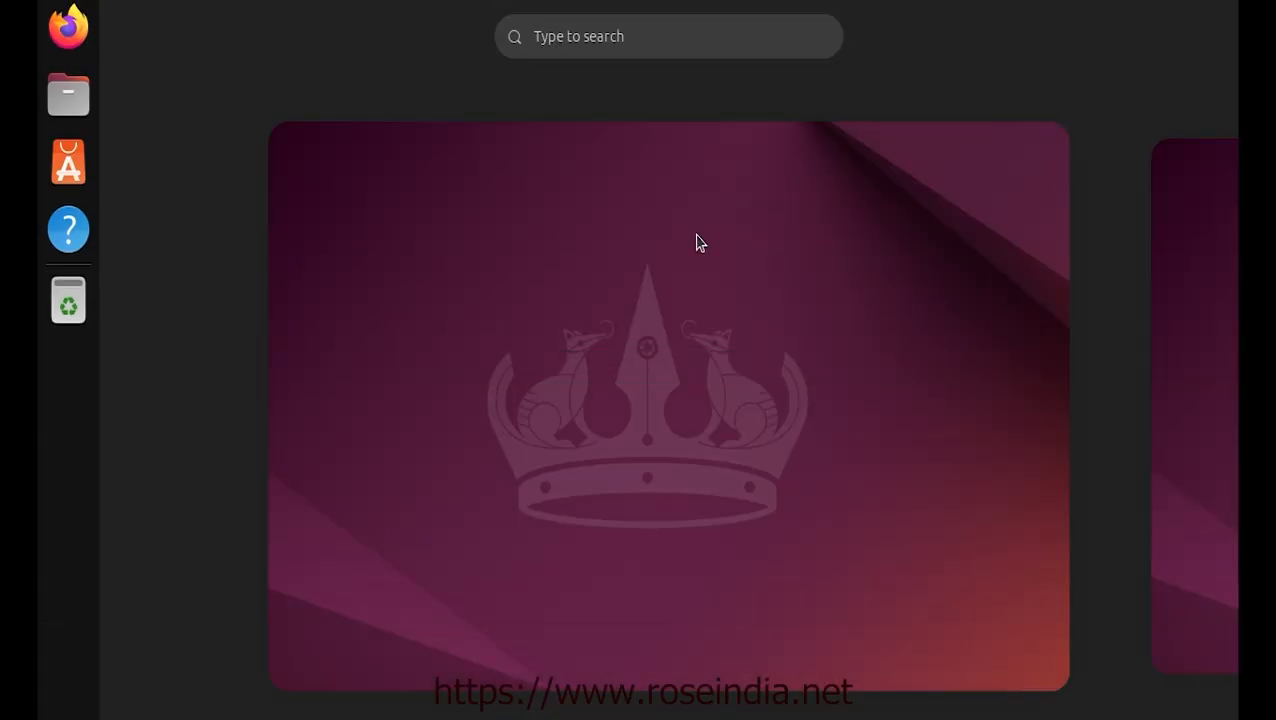
Finish Ubuntu's welcome setup, skipping Ubuntu Pro and declining to share system data
{"action": "left_click", "coordinate": [1175, 175]}
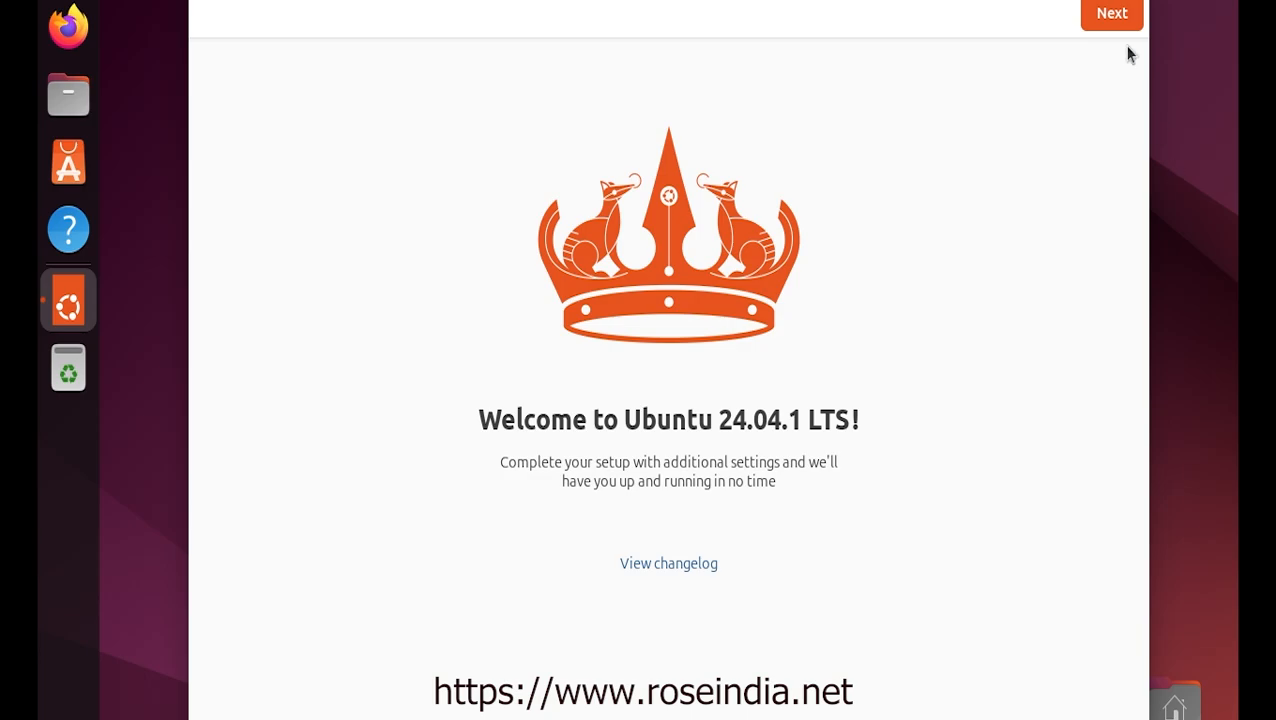
{"action": "left_click", "coordinate": [1113, 11]}
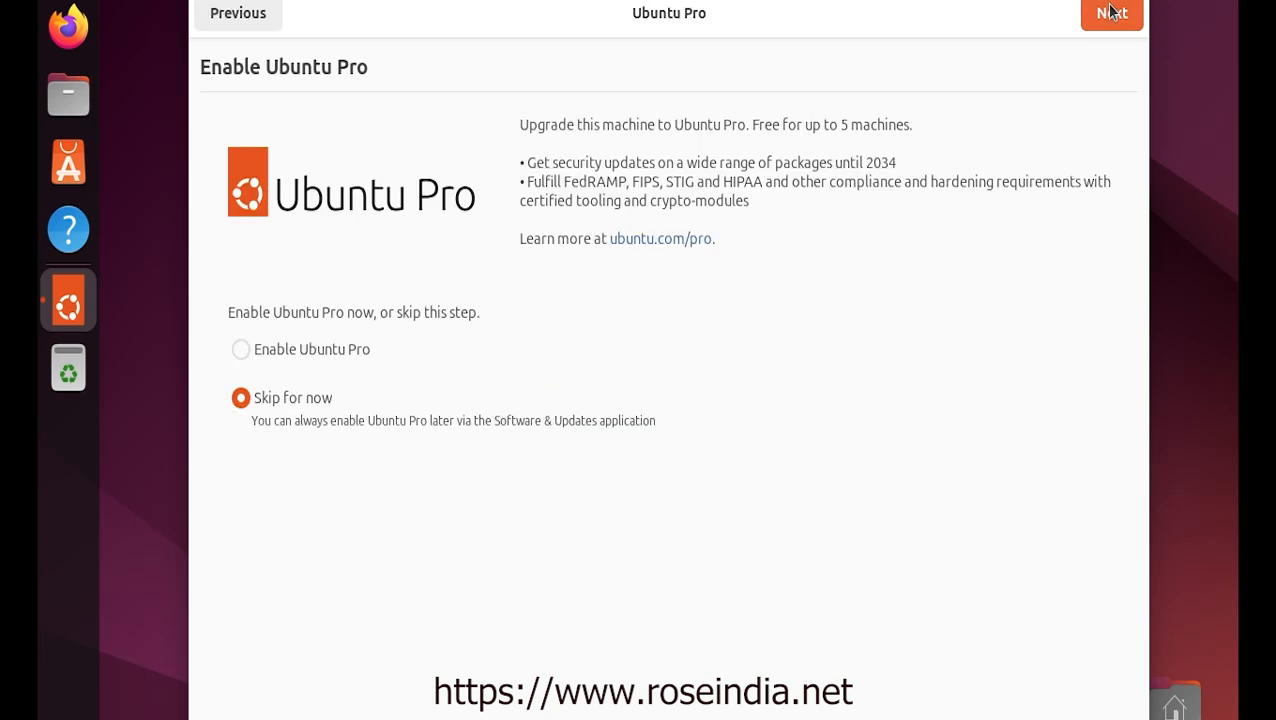
{"action": "left_click", "coordinate": [1112, 12]}
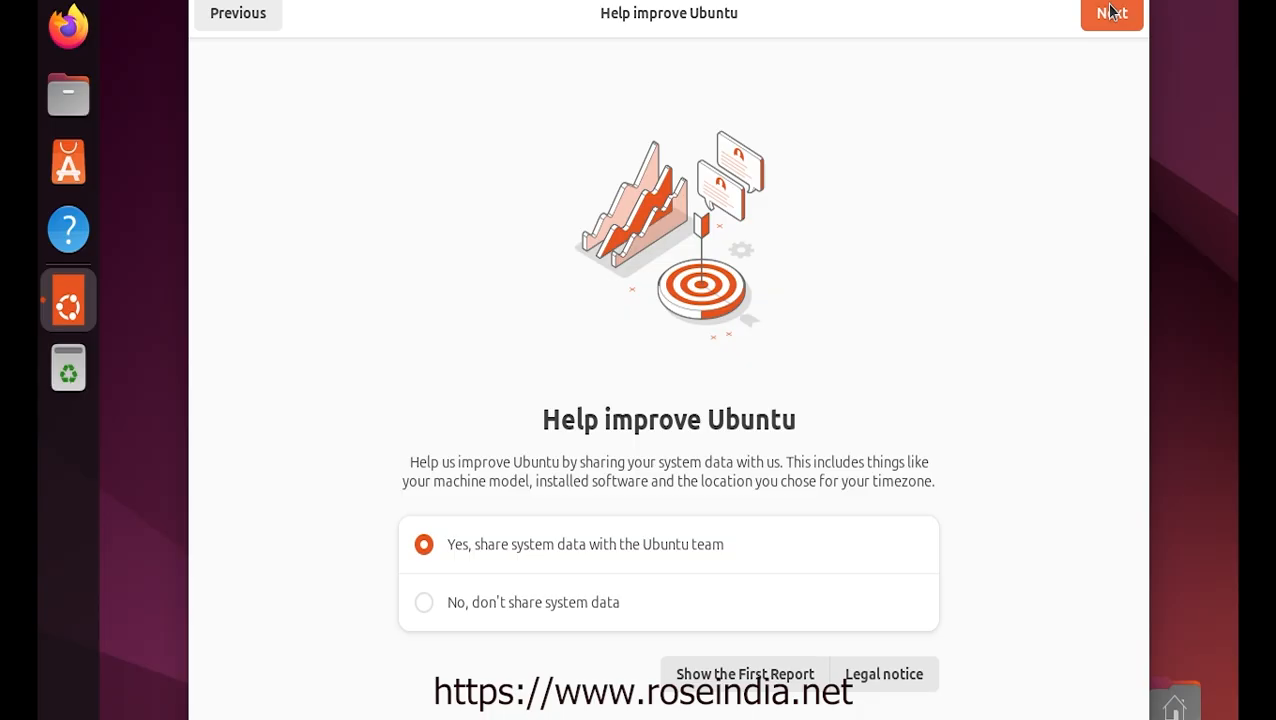
{"action": "left_click", "coordinate": [424, 602]}
{"action": "left_click", "coordinate": [1104, 20]}
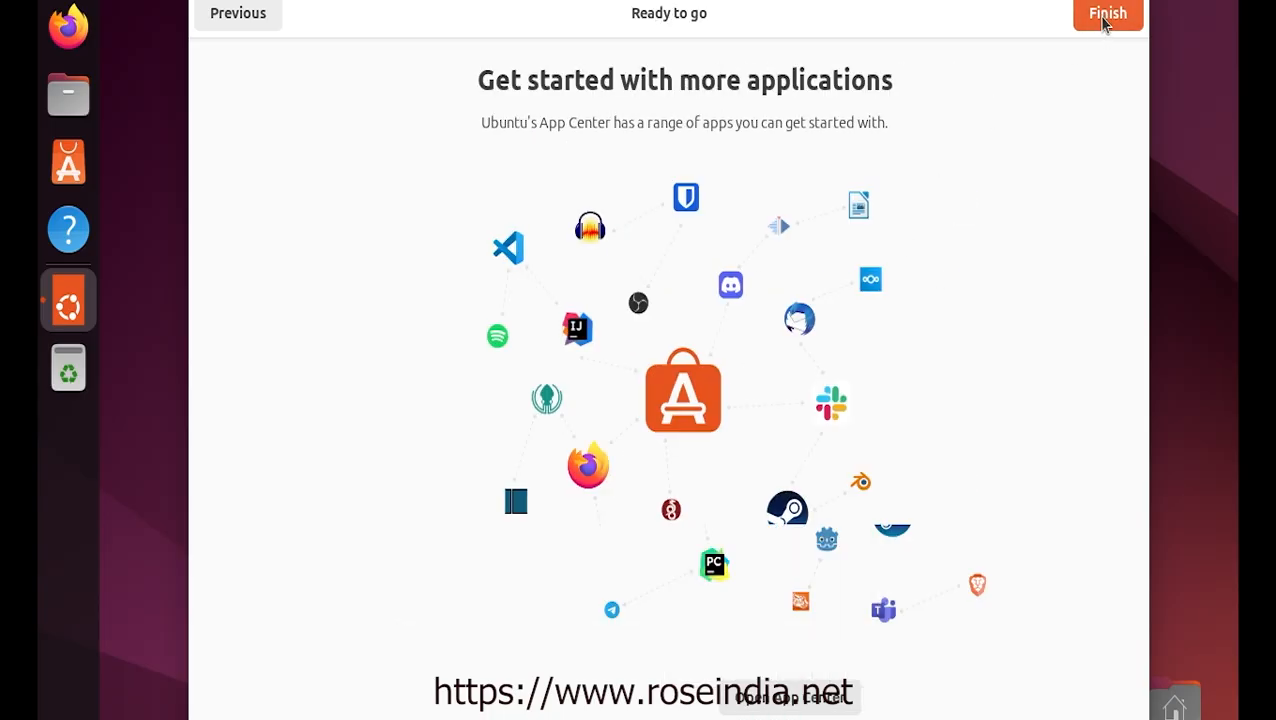
{"action": "left_click", "coordinate": [1105, 20]}
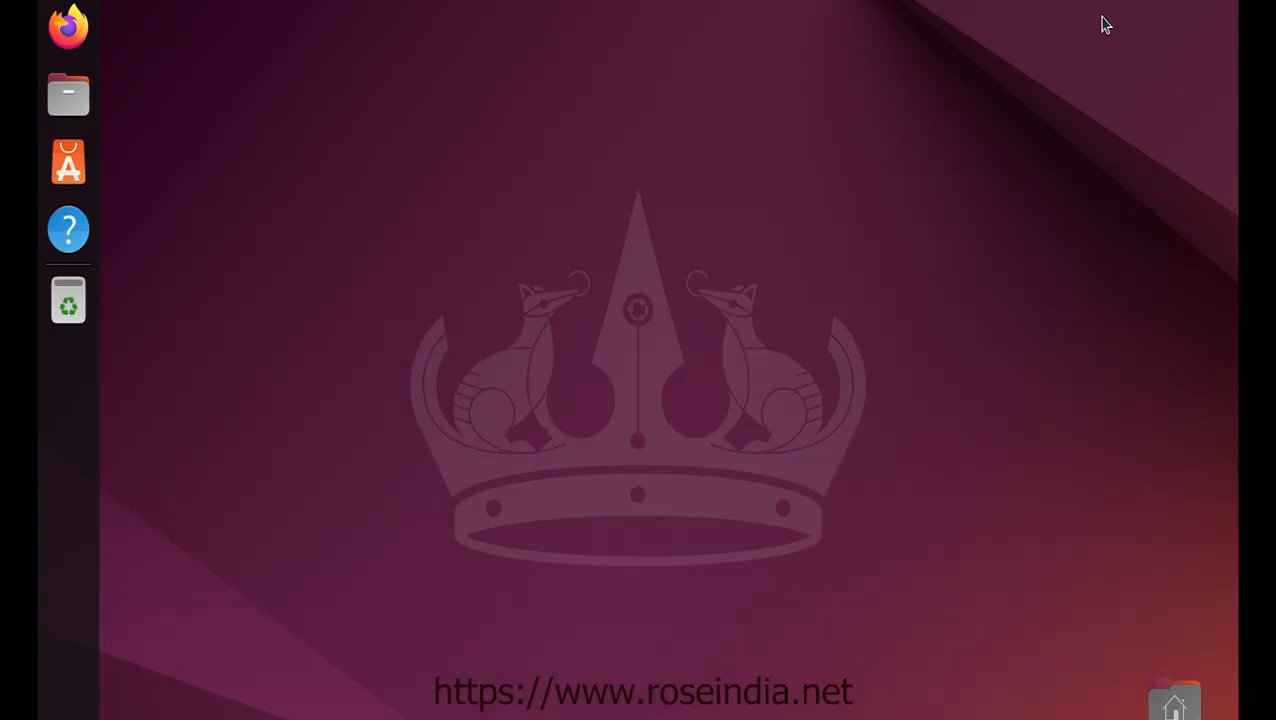
Open a terminal in the Desktop folder and run sudo apt-get update with the admin password
{"action": "right_click", "coordinate": [441, 264]}
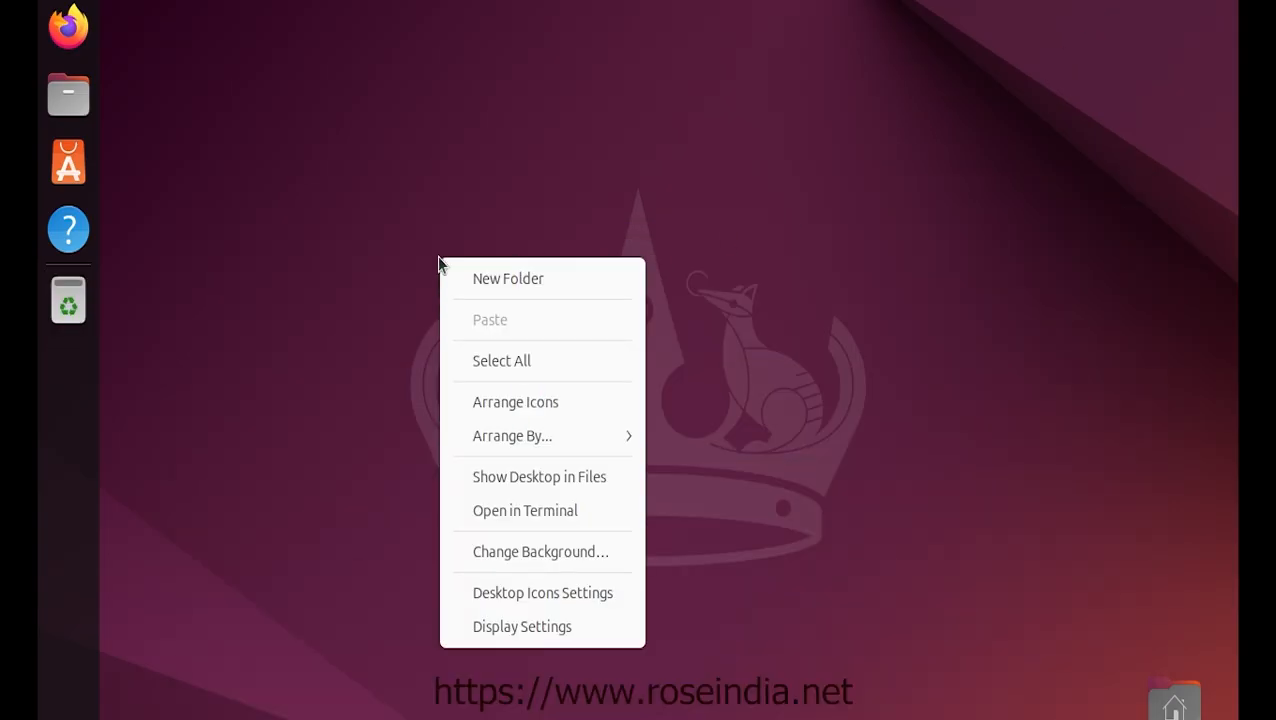
{"action": "left_click", "coordinate": [555, 518]}
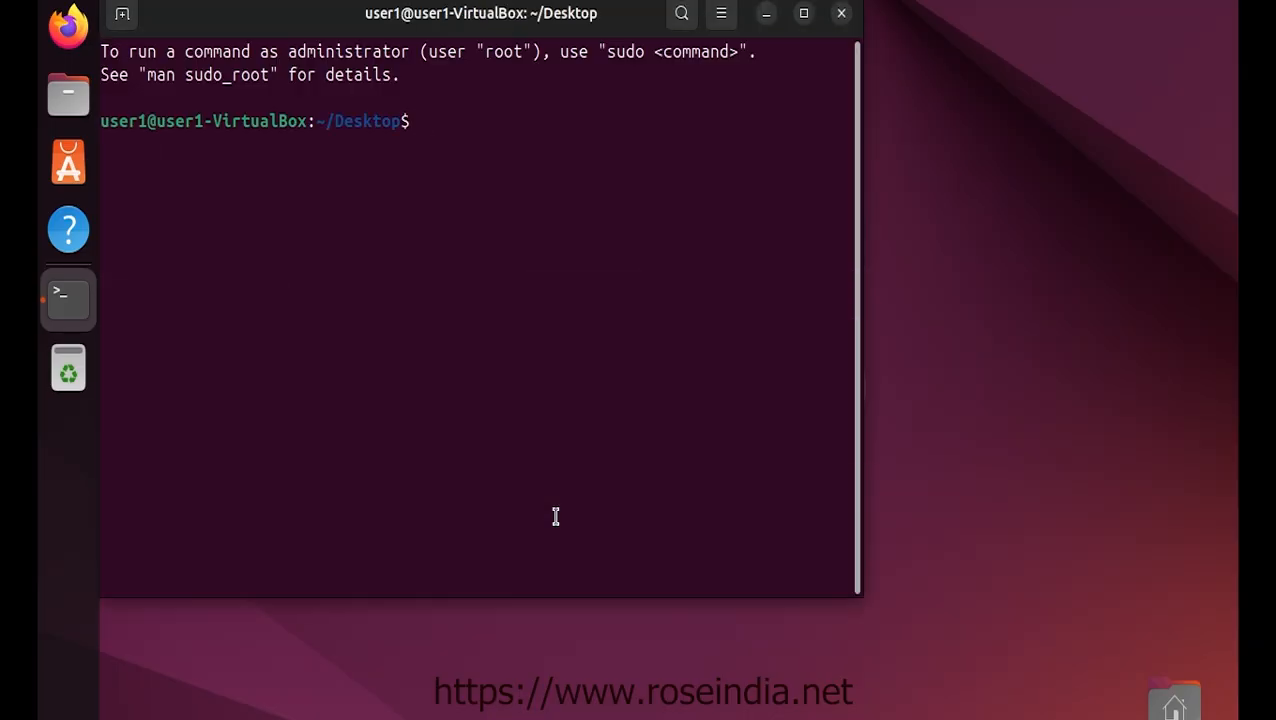
{"action": "type", "text": "sudo apr"}
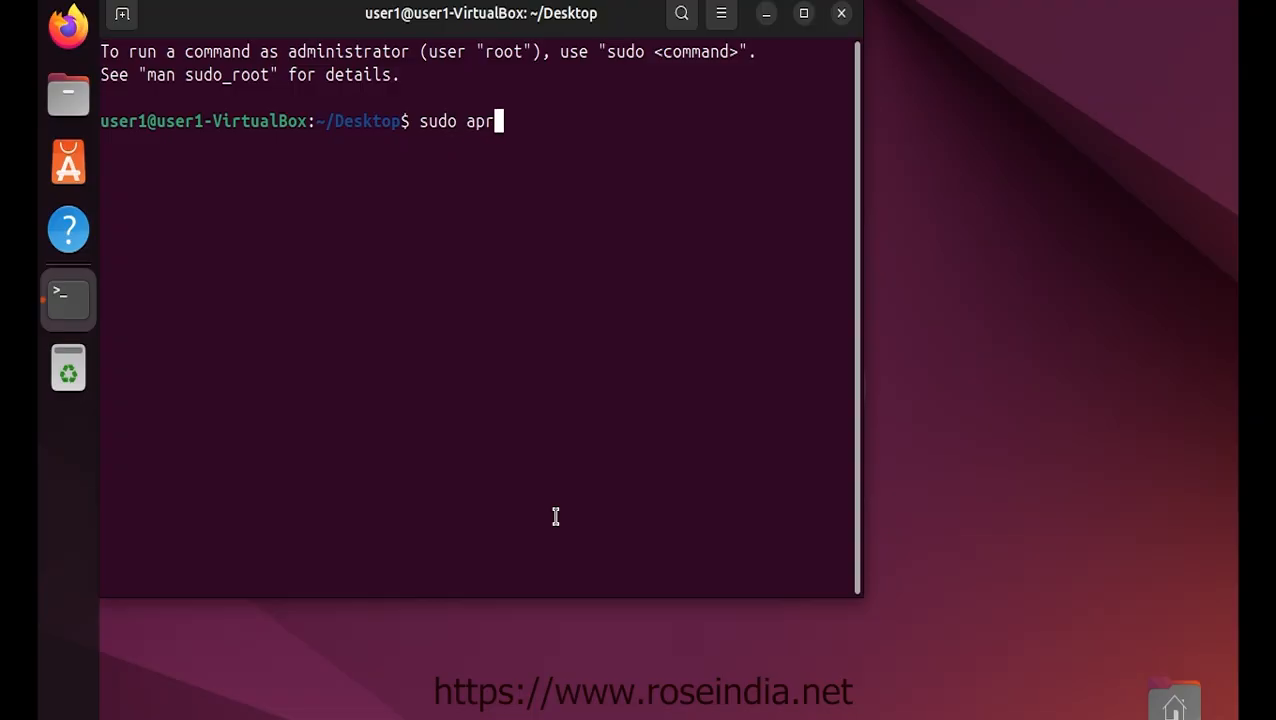
{"action": "key", "text": "BackSpace"}
{"action": "type", "text": "t-get update"}
{"action": "key", "text": "Return"}
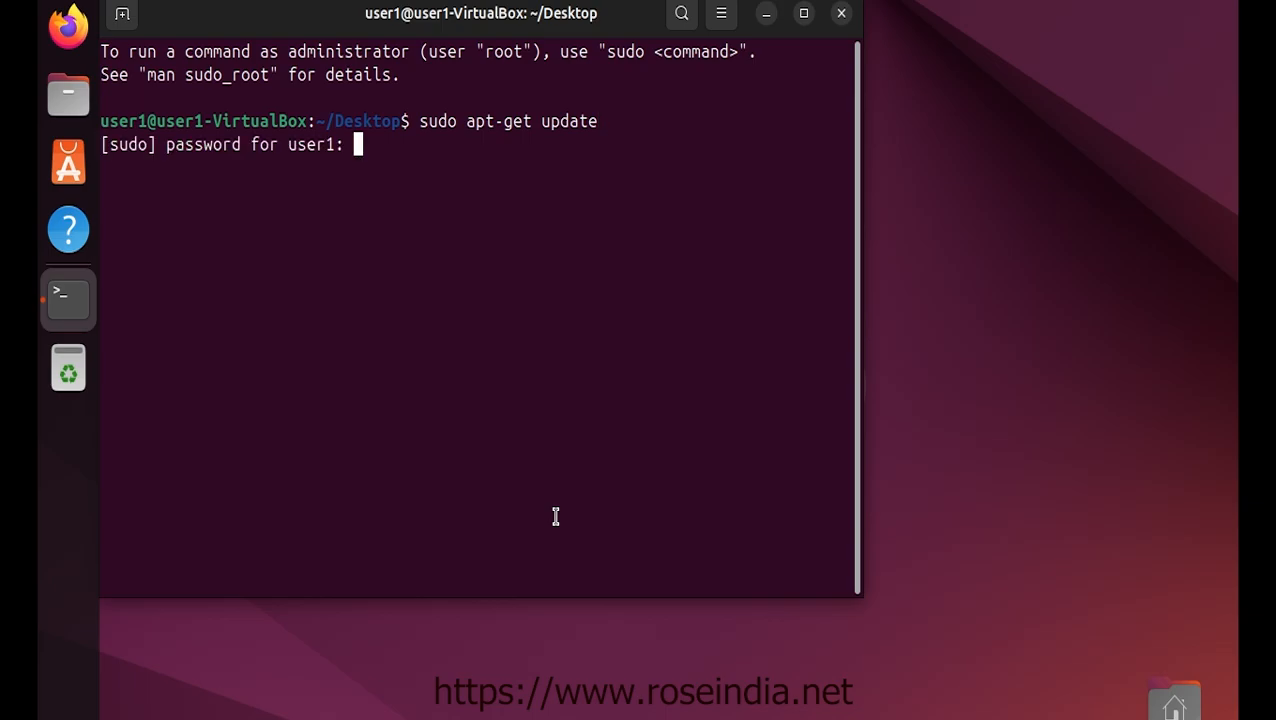
{"action": "key", "text": "Return"}
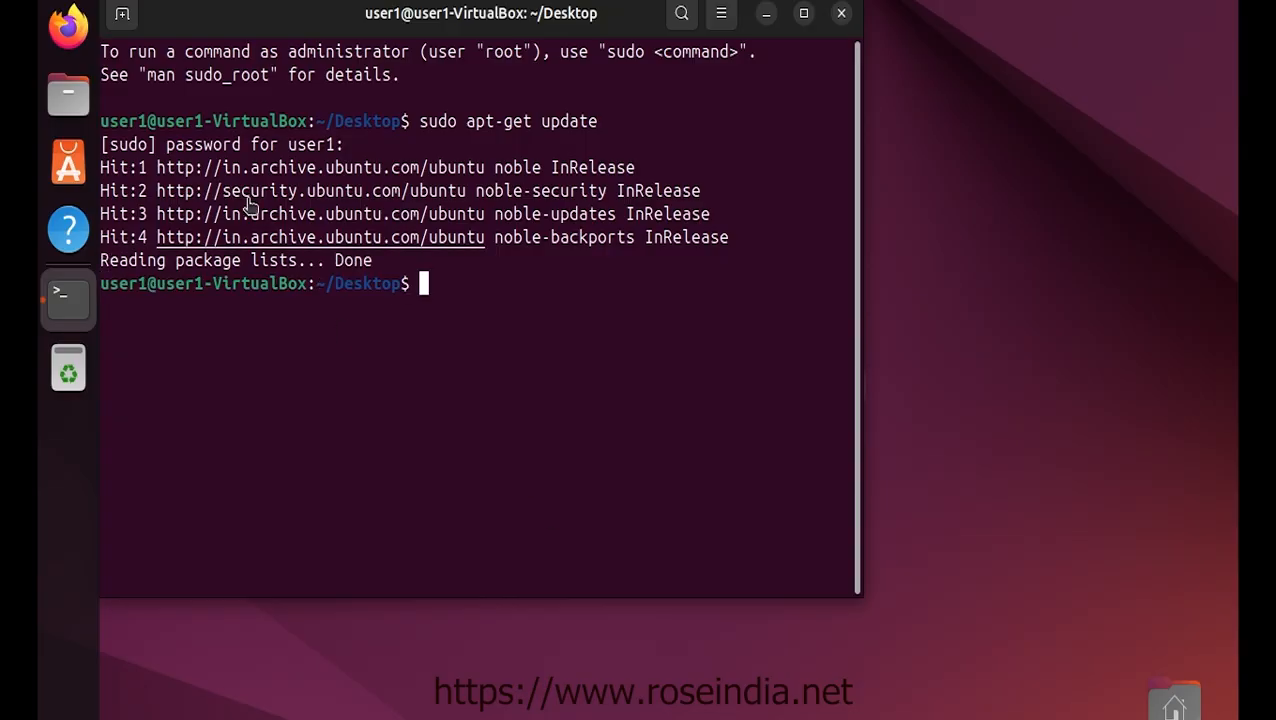
{"action": "left_click_drag", "start_coordinate": [280, 10], "coordinate": [380, 30]}
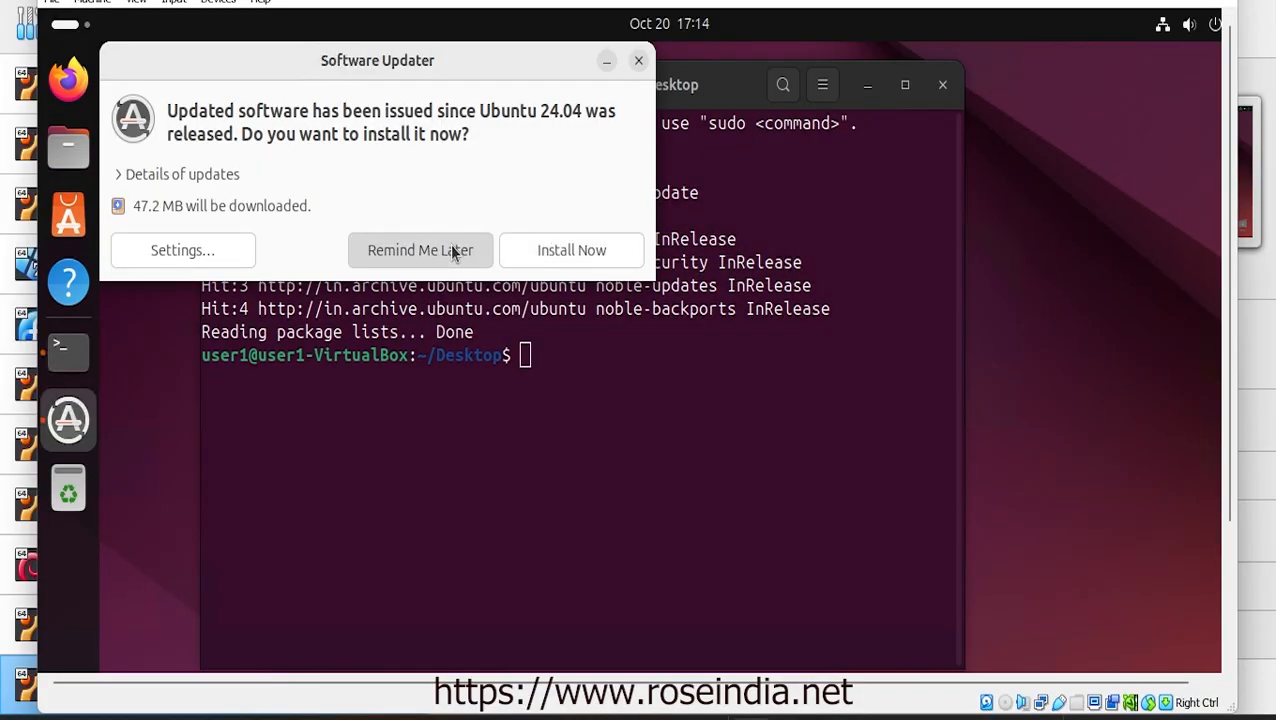
Postpone the updates, close the terminal, and cancel a Power Off from the system menu
{"action": "left_click", "coordinate": [451, 250]}
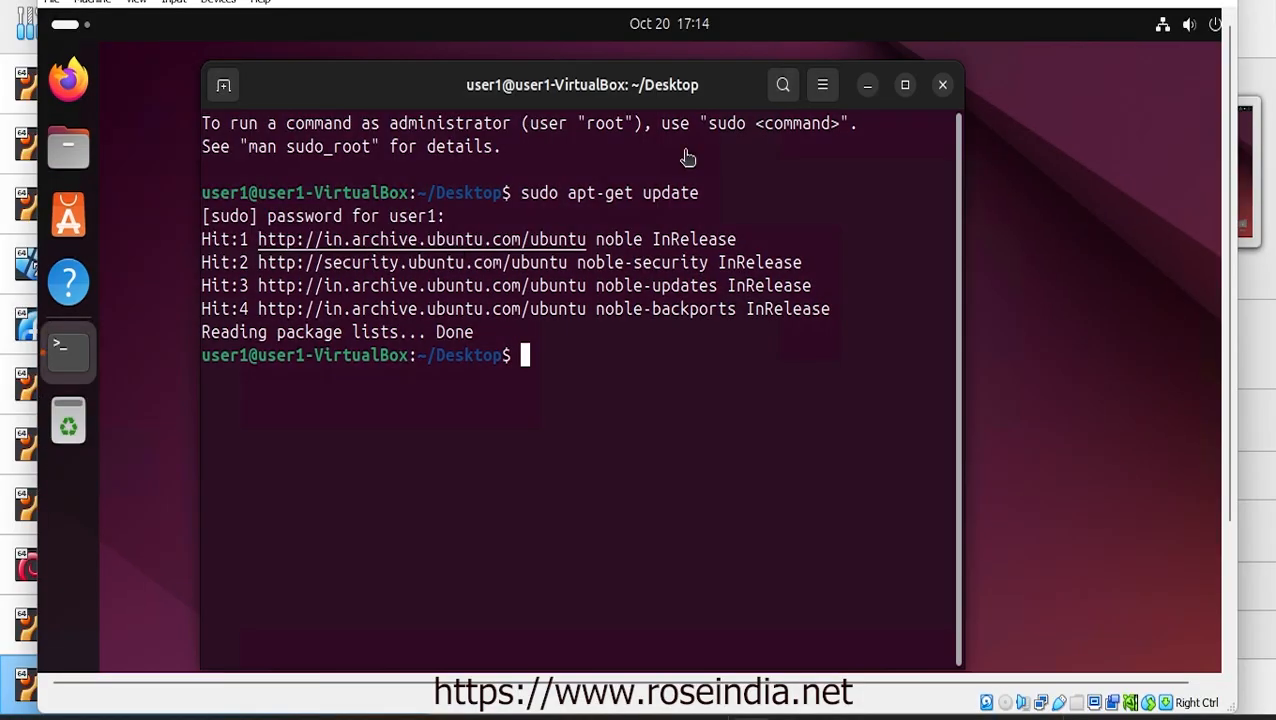
{"action": "left_click", "coordinate": [945, 86]}
{"action": "left_click", "coordinate": [1215, 27]}
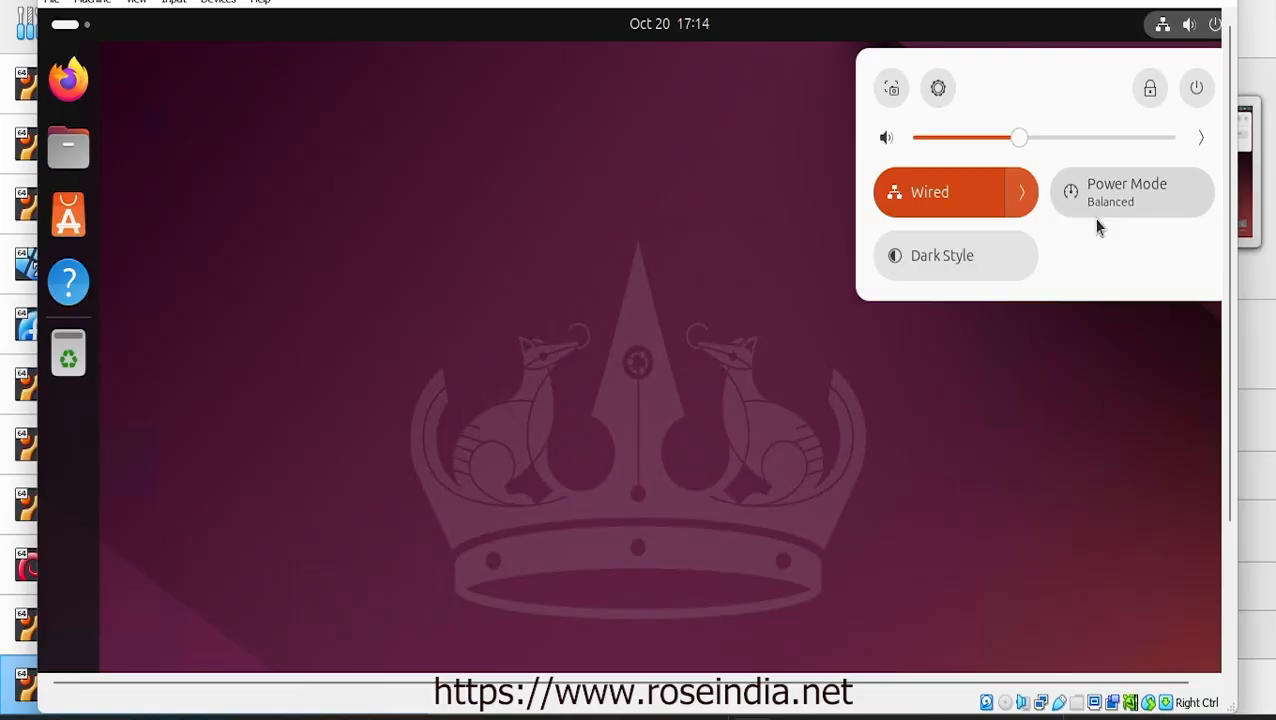
{"action": "left_click_drag", "start_coordinate": [944, 684], "coordinate": [1196, 655]}
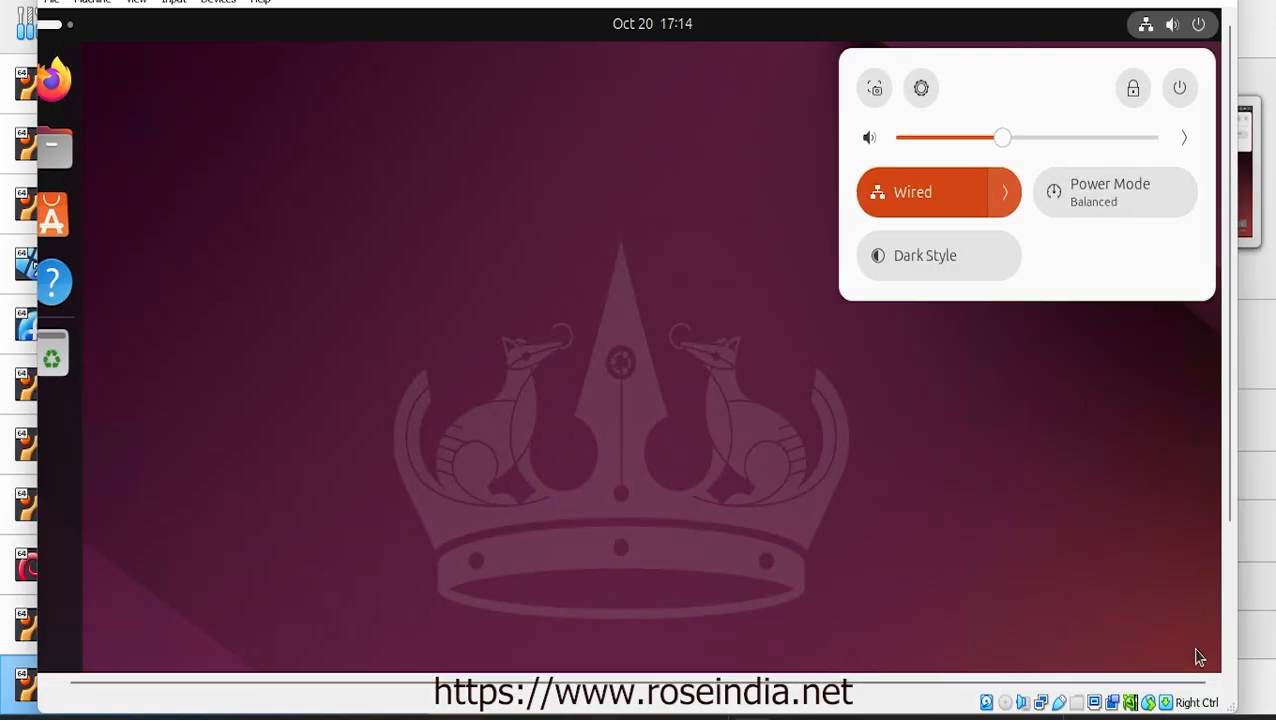
{"action": "left_click", "coordinate": [1180, 88]}
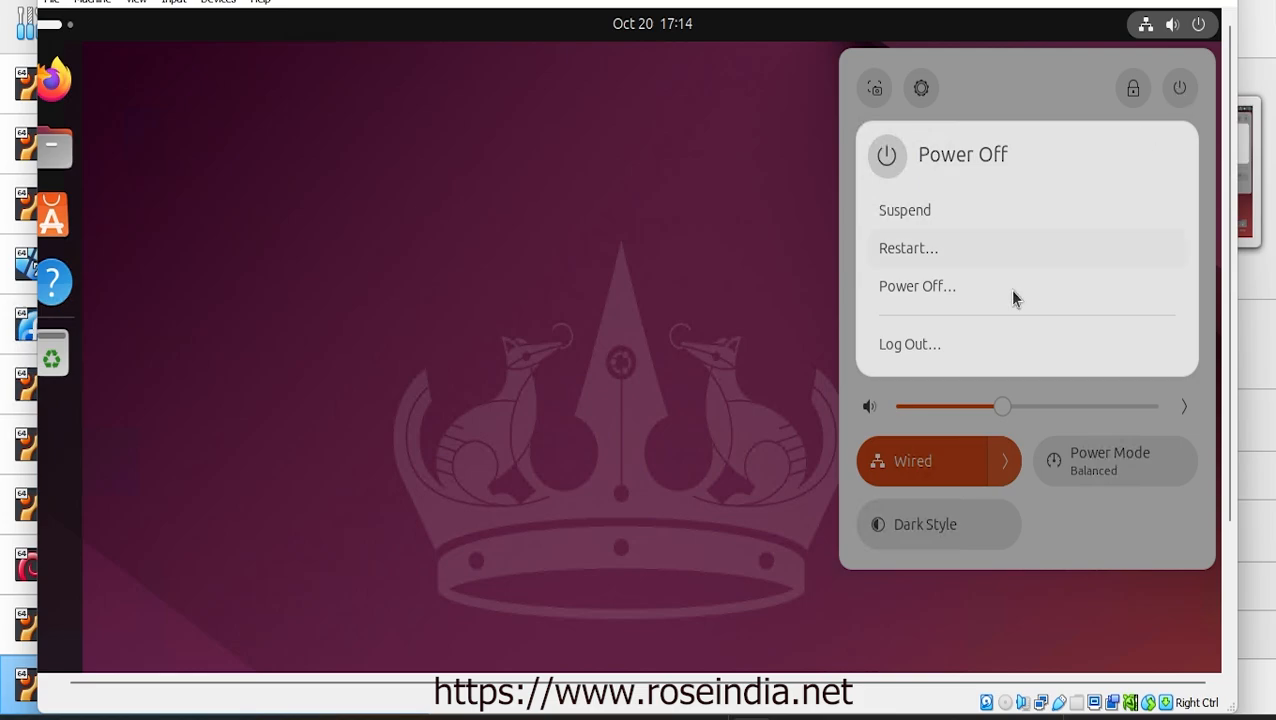
{"action": "left_click", "coordinate": [964, 287]}
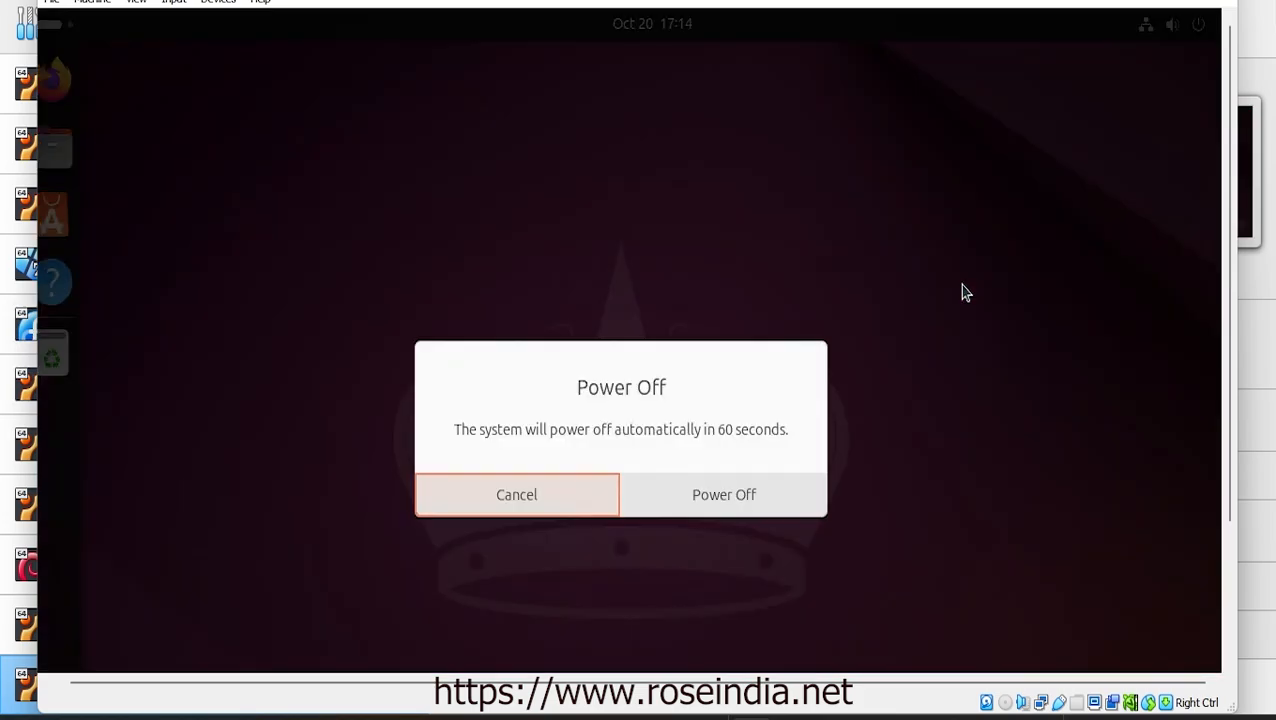
{"action": "left_click", "coordinate": [544, 489]}
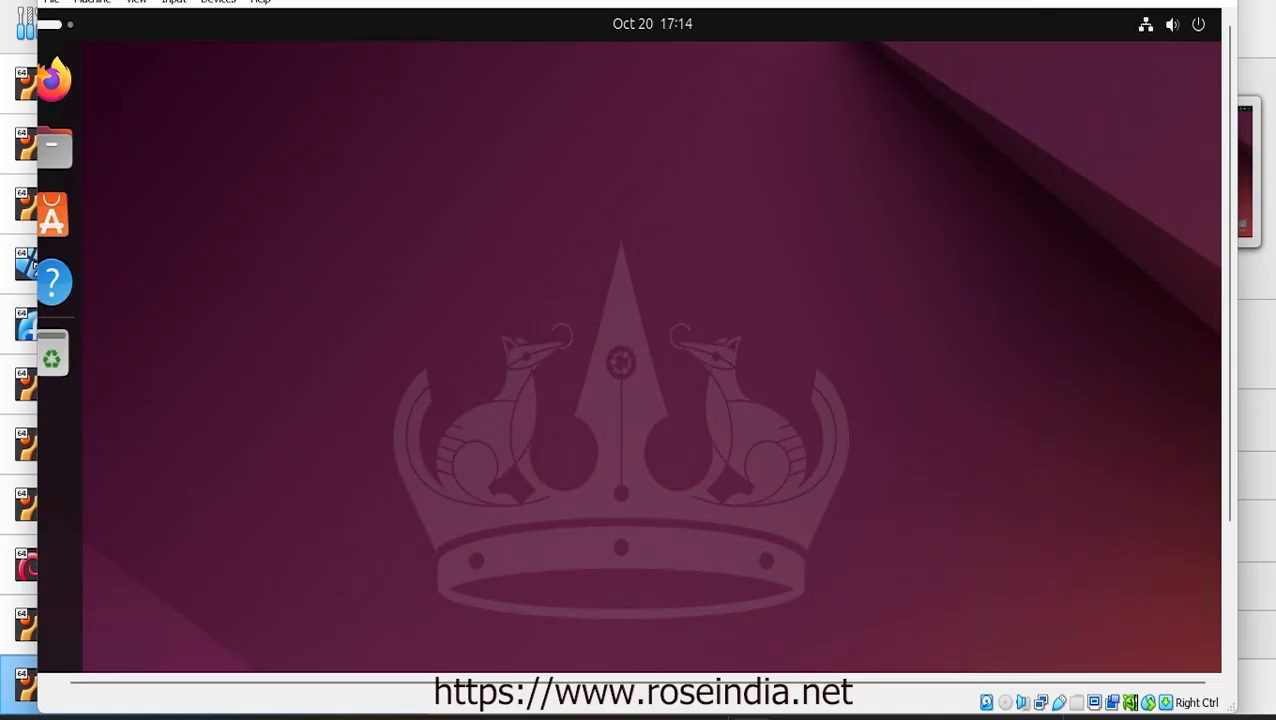
{"action": "left_click_drag", "start_coordinate": [732, 0], "coordinate": [758, 0]}
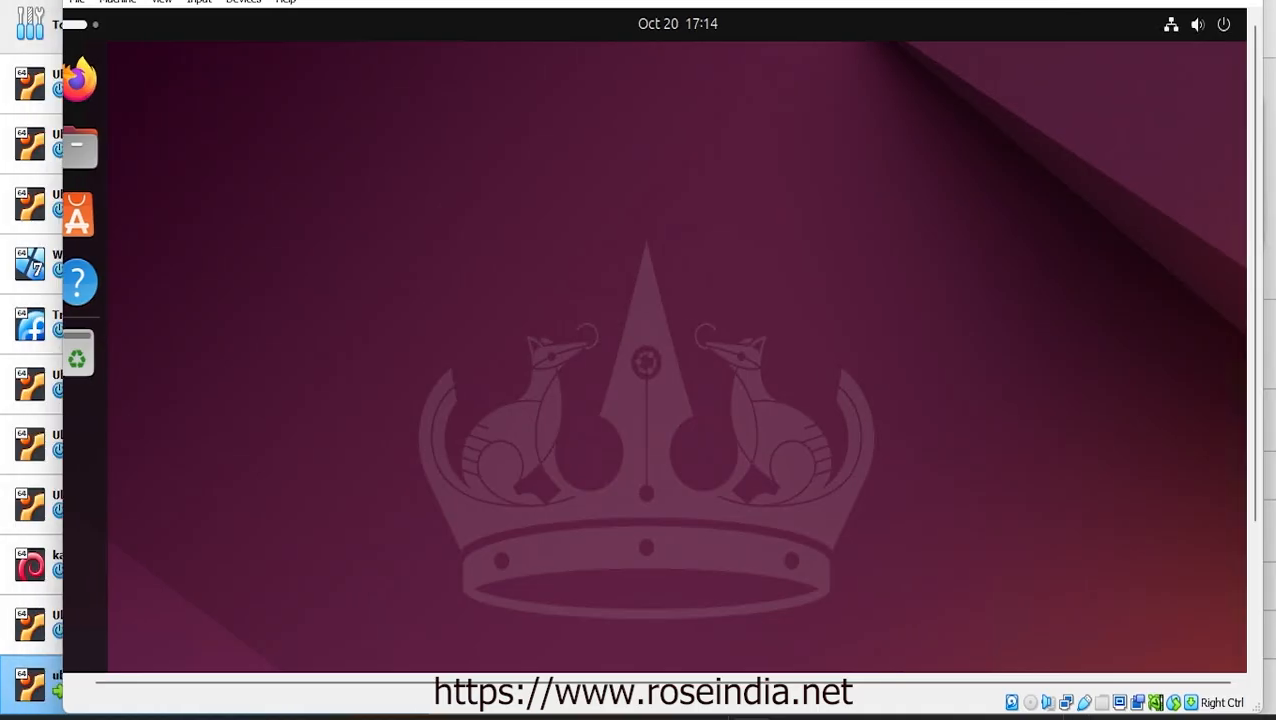
Insert the Guest Additions CD image via Devices and open the VBox_GAs_7.0.10 disc in Files
{"action": "left_click", "coordinate": [231, 2]}
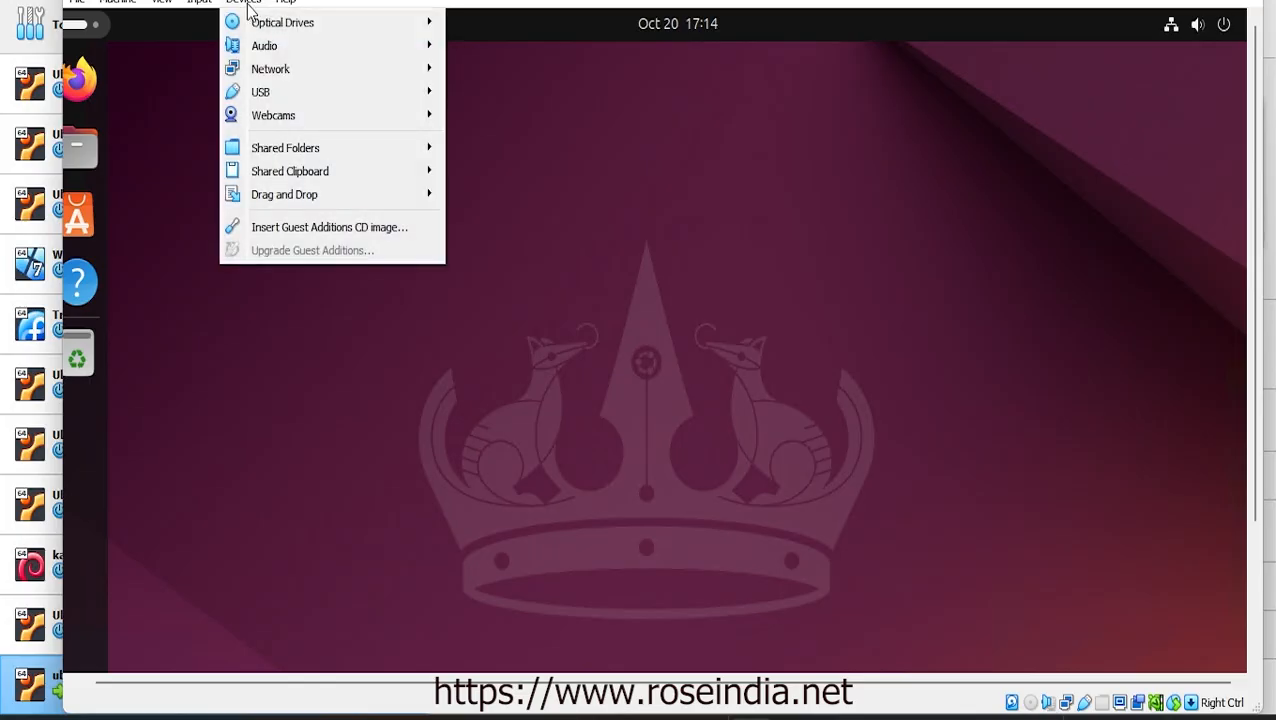
{"action": "left_click", "coordinate": [309, 226]}
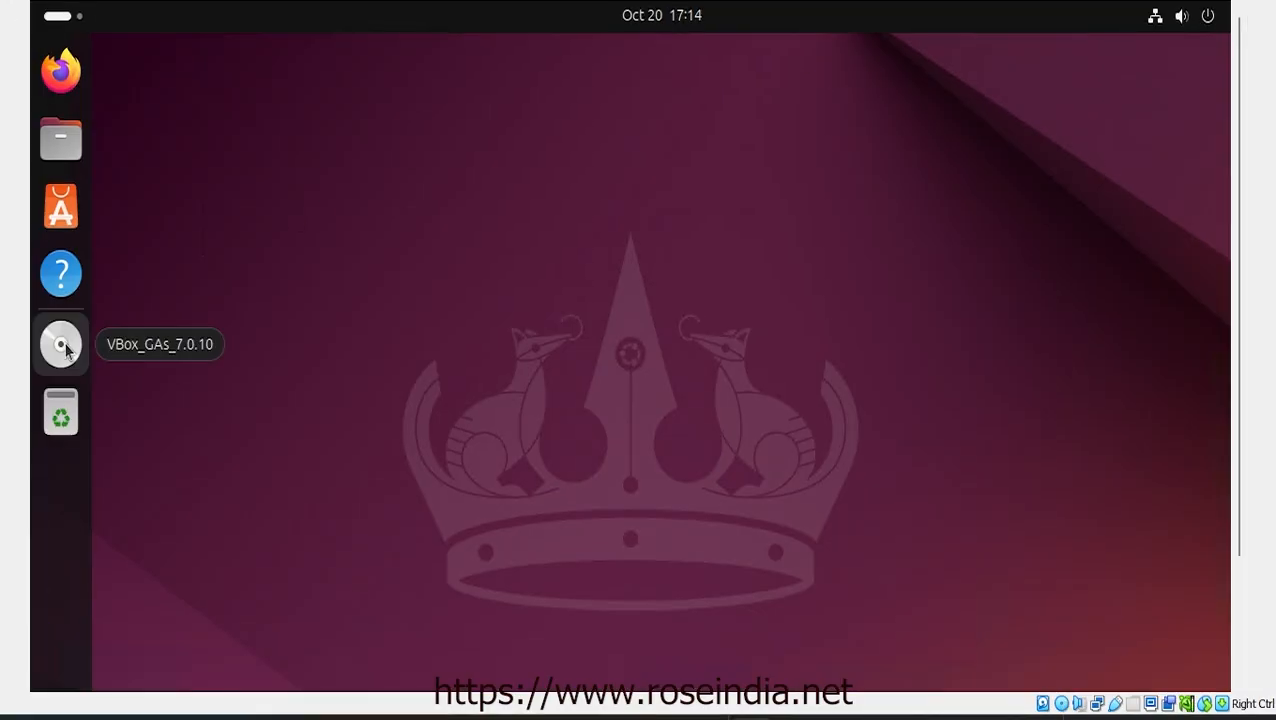
{"action": "left_click", "coordinate": [66, 349]}
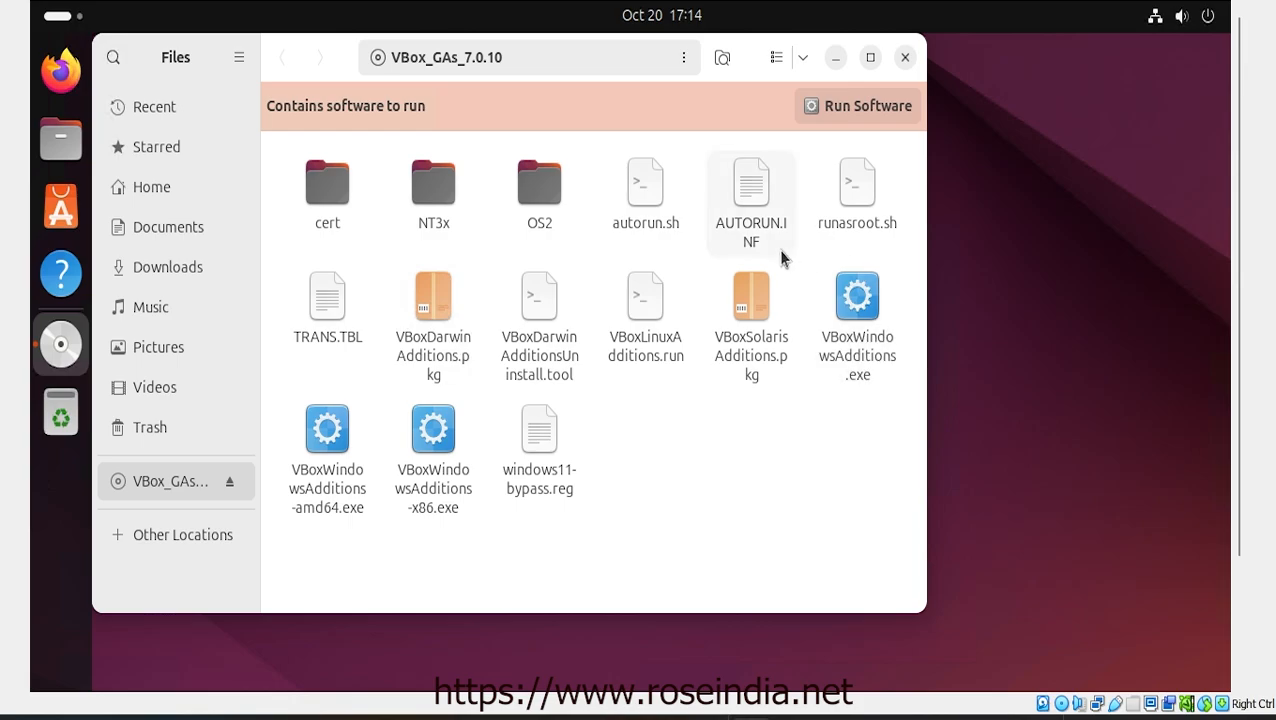
Run autorun.sh as a program with the password, then open a new terminal tab after the bzip2 error
{"action": "left_click", "coordinate": [852, 190]}
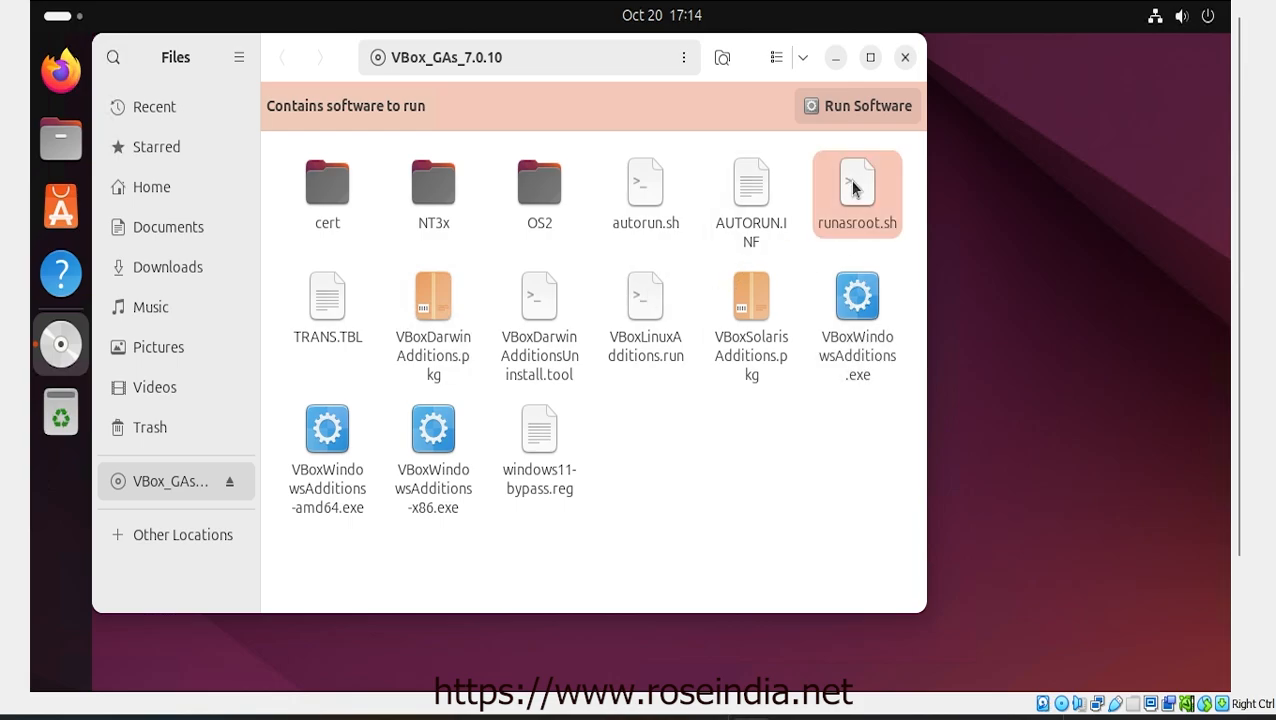
{"action": "left_click", "coordinate": [641, 201]}
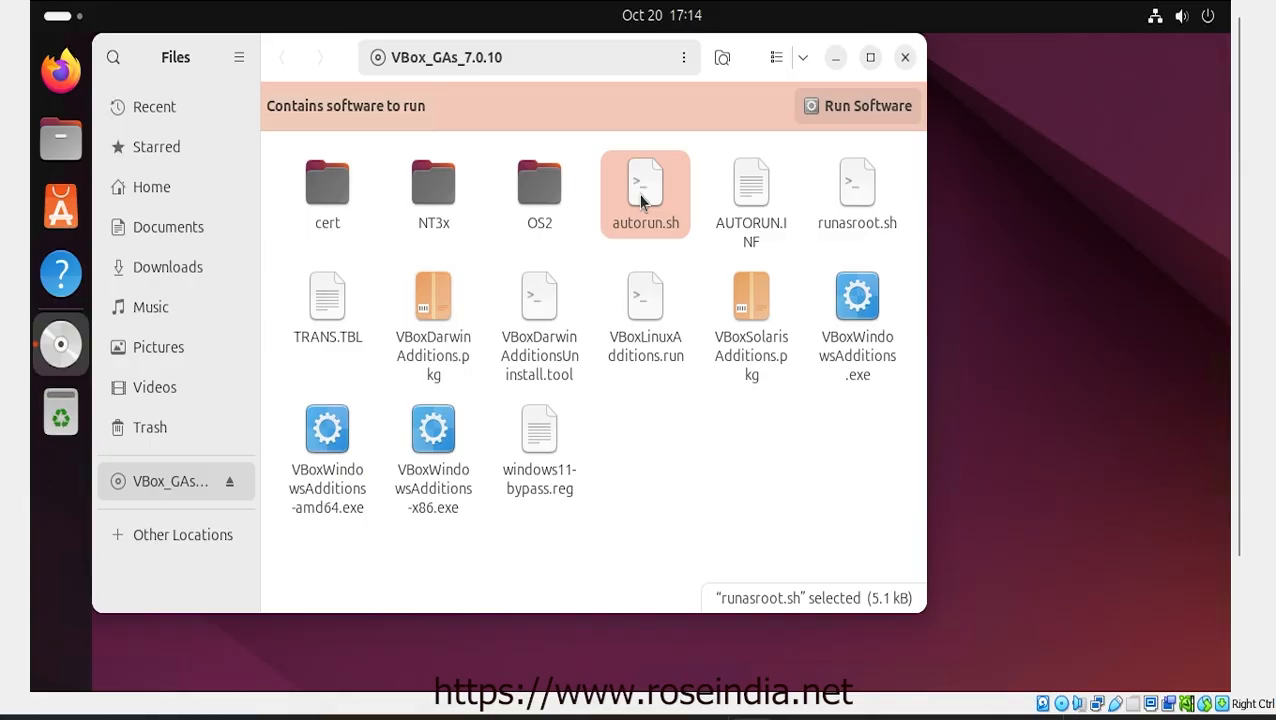
{"action": "right_click", "coordinate": [641, 201]}
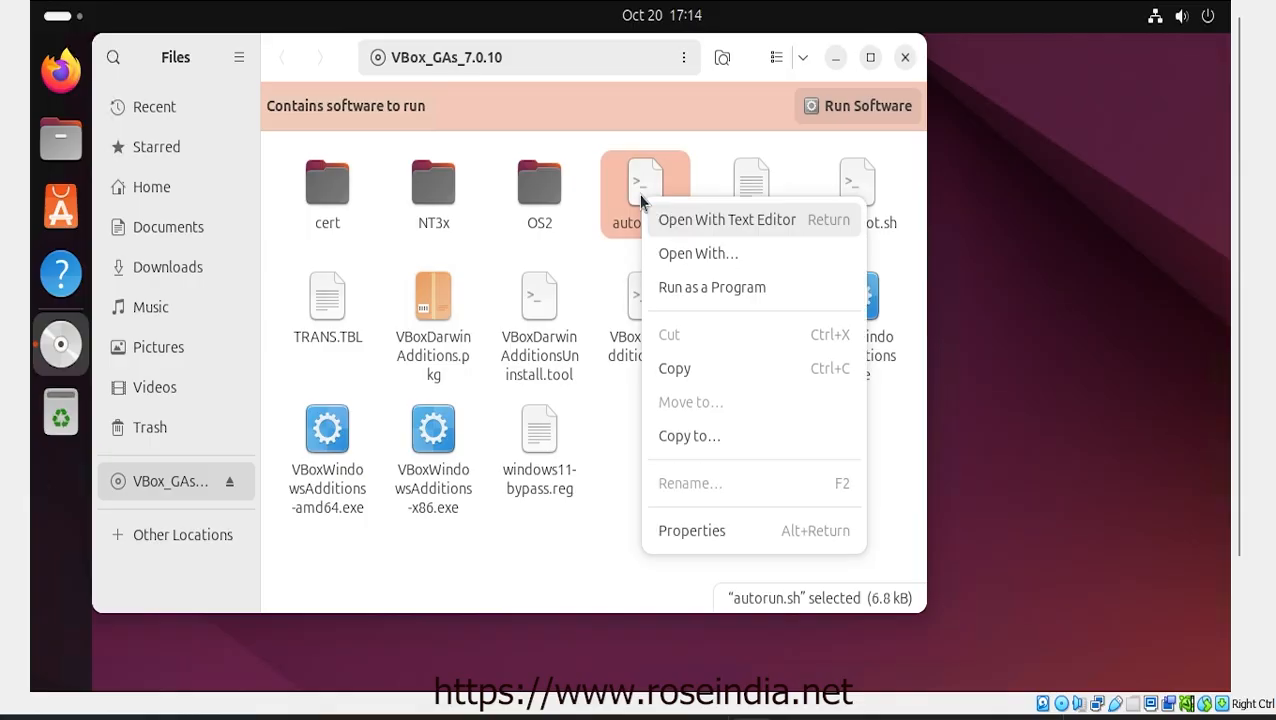
{"action": "left_click", "coordinate": [732, 287]}
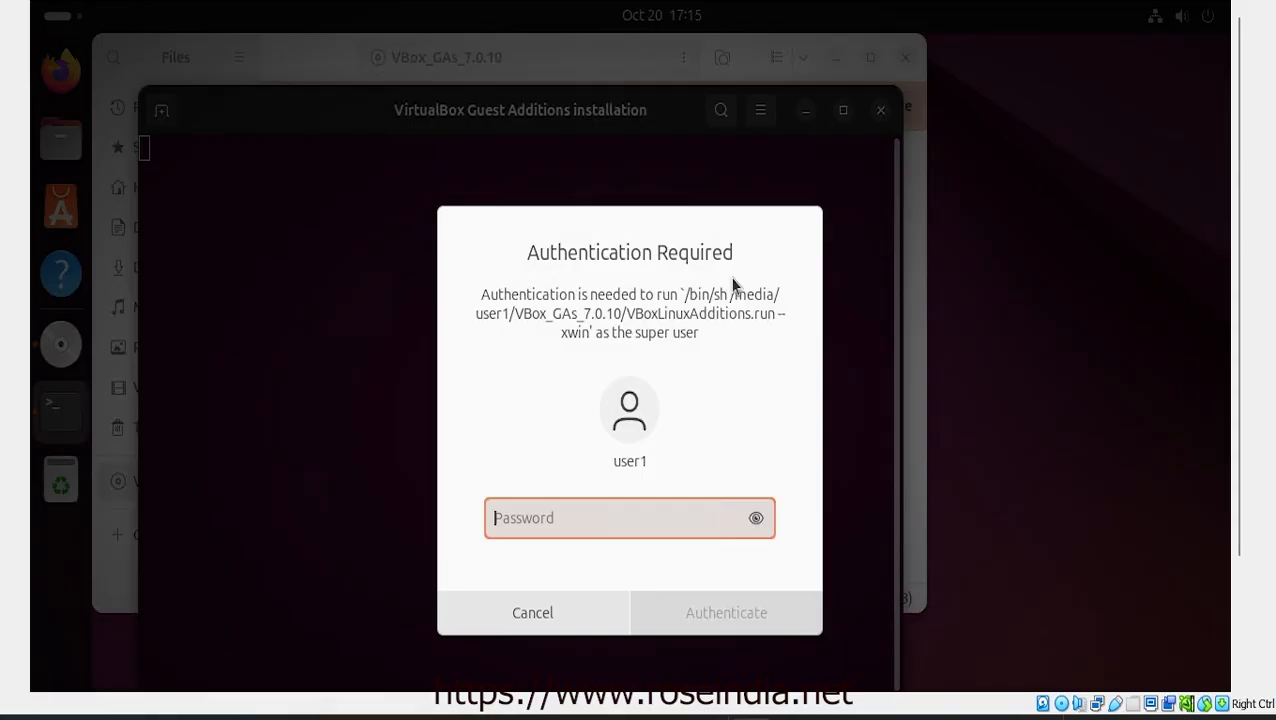
{"action": "type", "text": "123"}
{"action": "key", "text": "Return"}
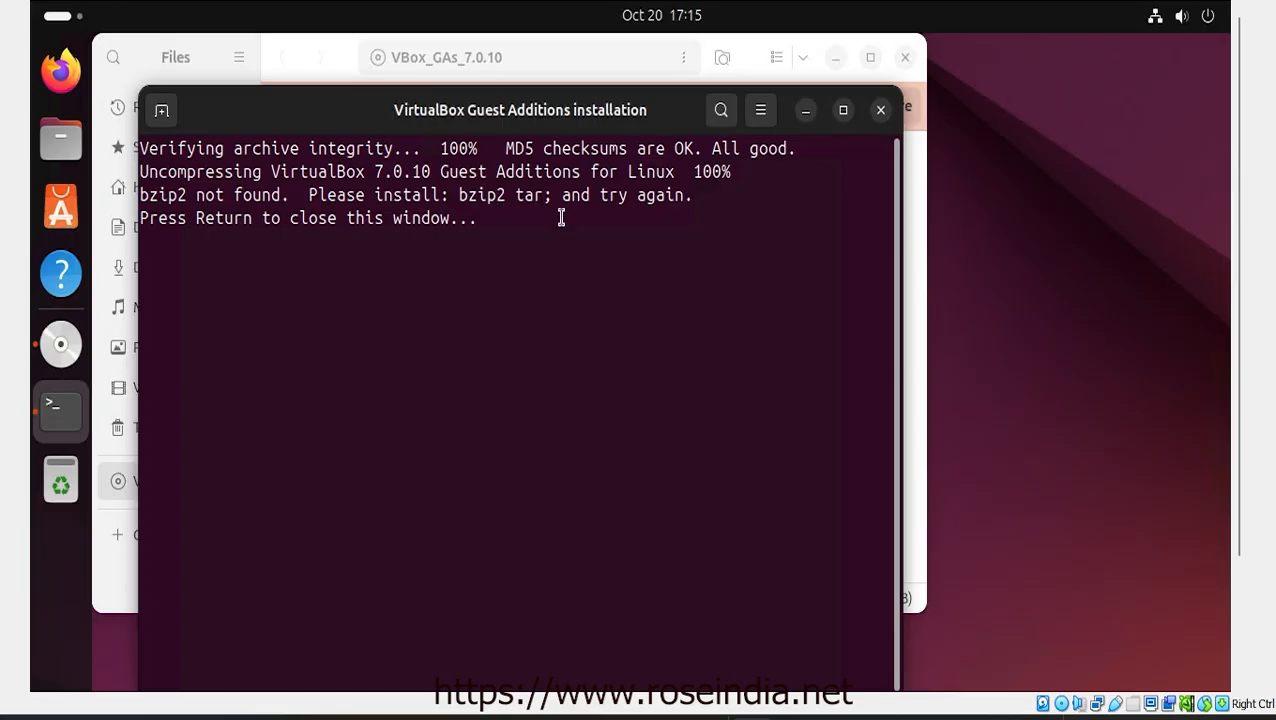
{"action": "left_click", "coordinate": [163, 110]}
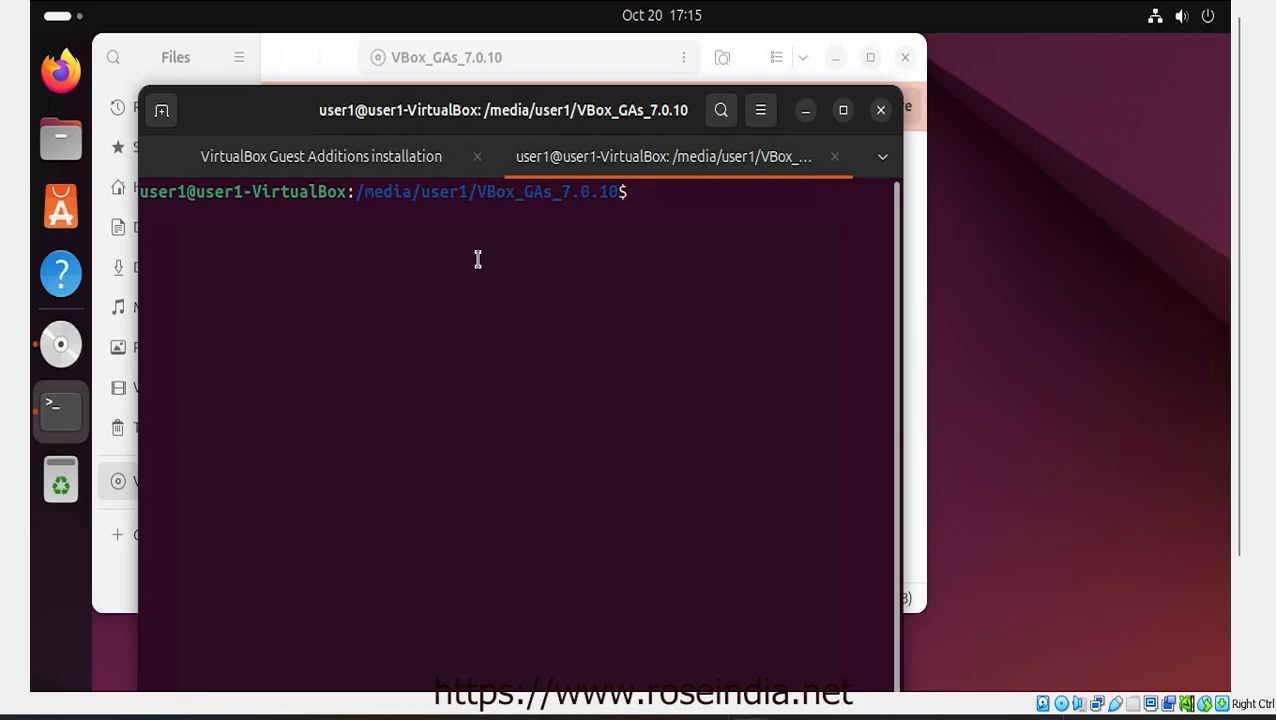
Install bzip2 with sudo apt-get install bzip2, then move the terminal aside to reveal Files
{"action": "type", "text": "sudo apt-get i"}
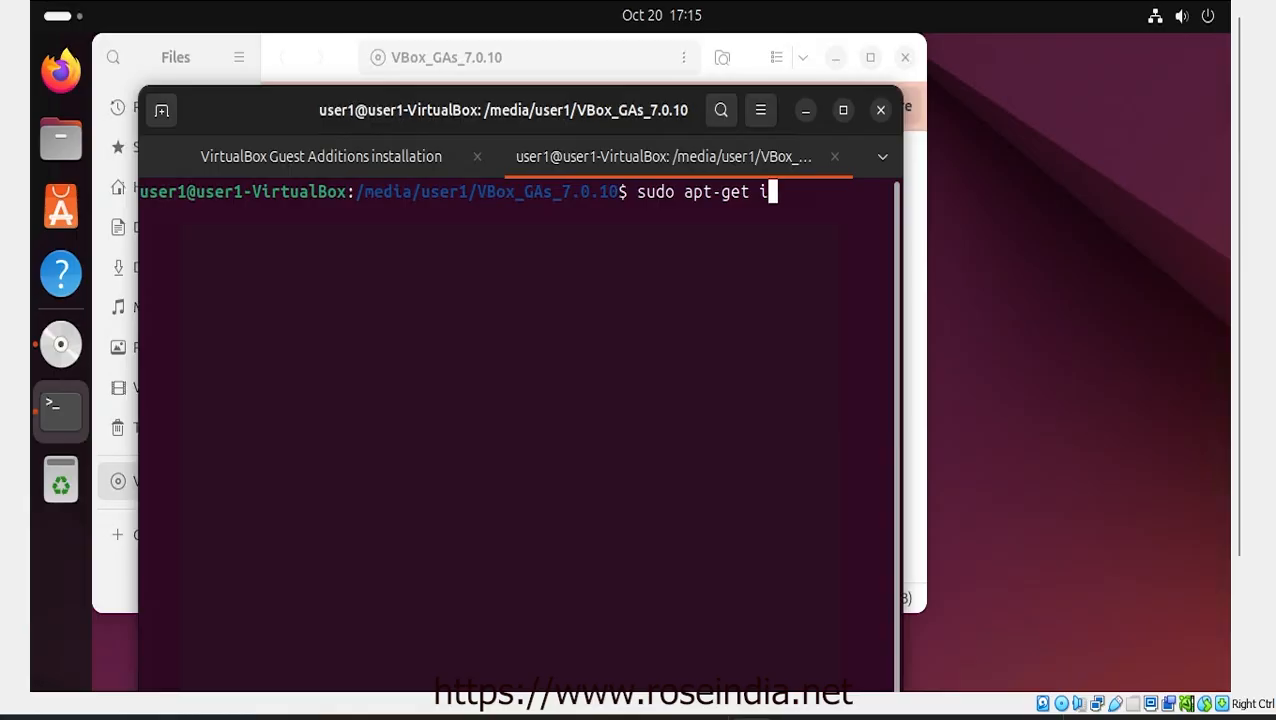
{"action": "type", "text": "nstall bzip"}
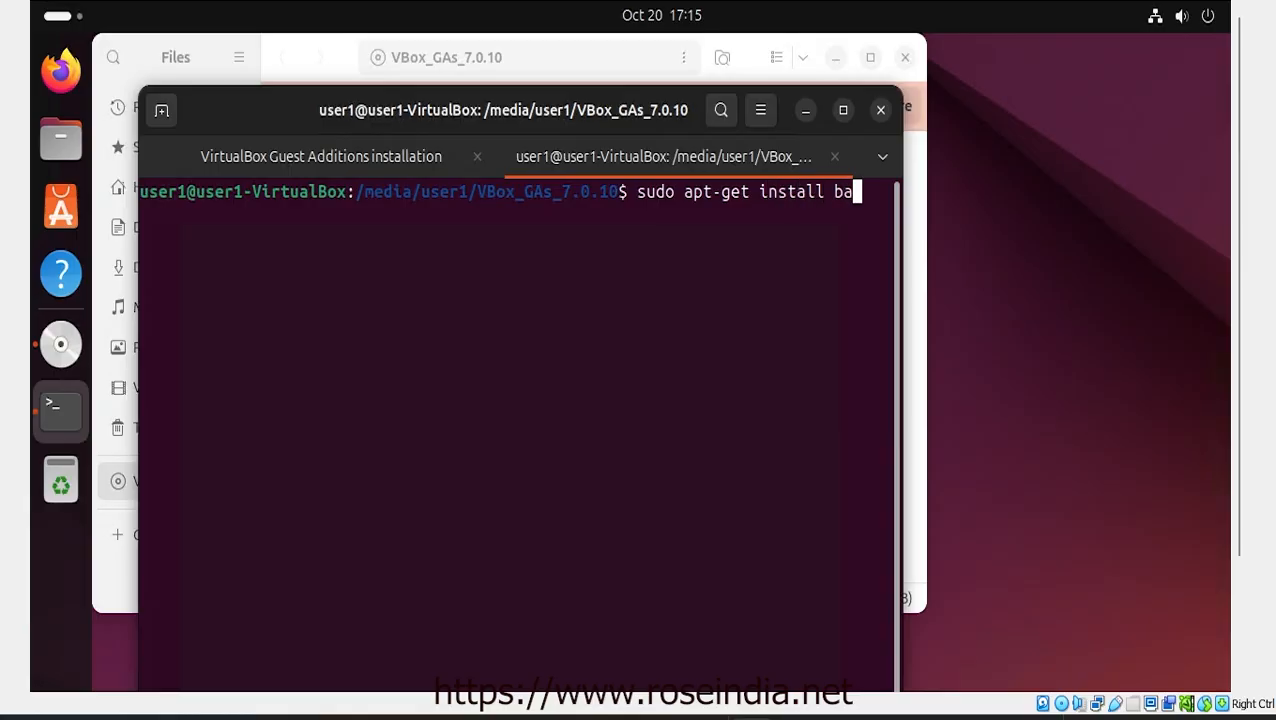
{"action": "type", "text": "2"}
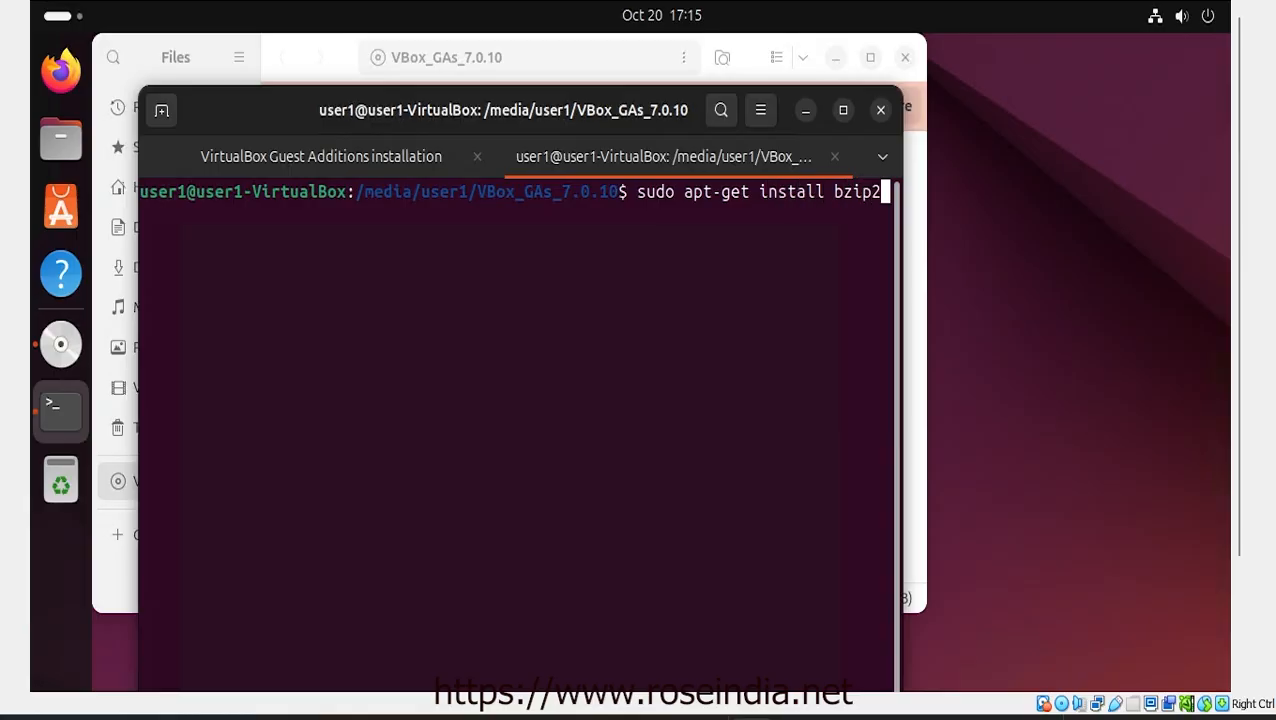
{"action": "key", "text": "Return"}
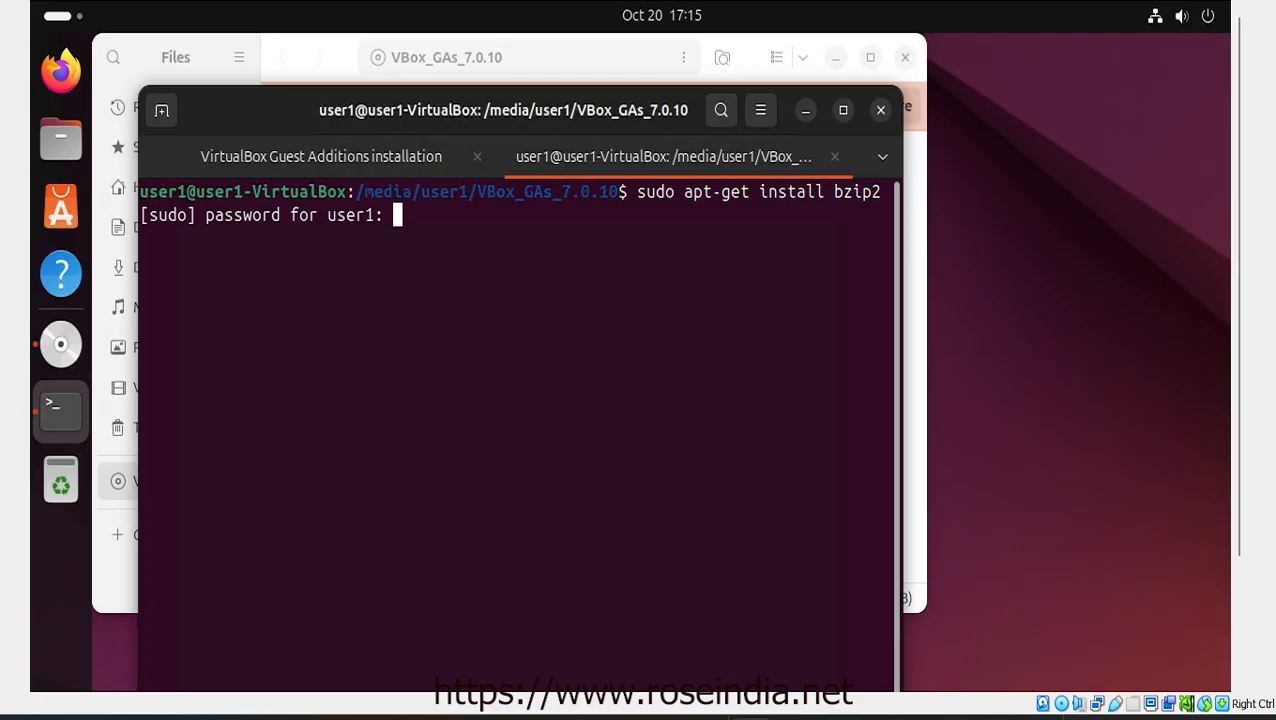
{"action": "key", "text": "Return"}
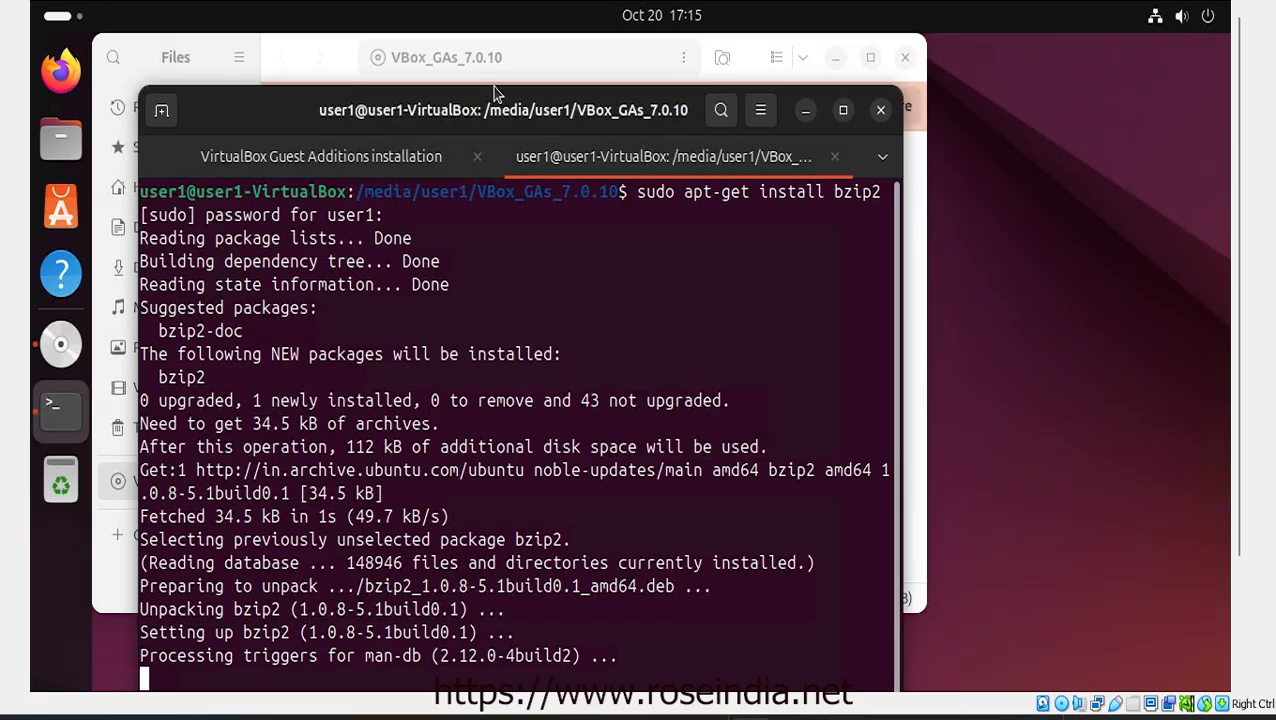
{"action": "left_click_drag", "start_coordinate": [494, 93], "coordinate": [499, 178]}
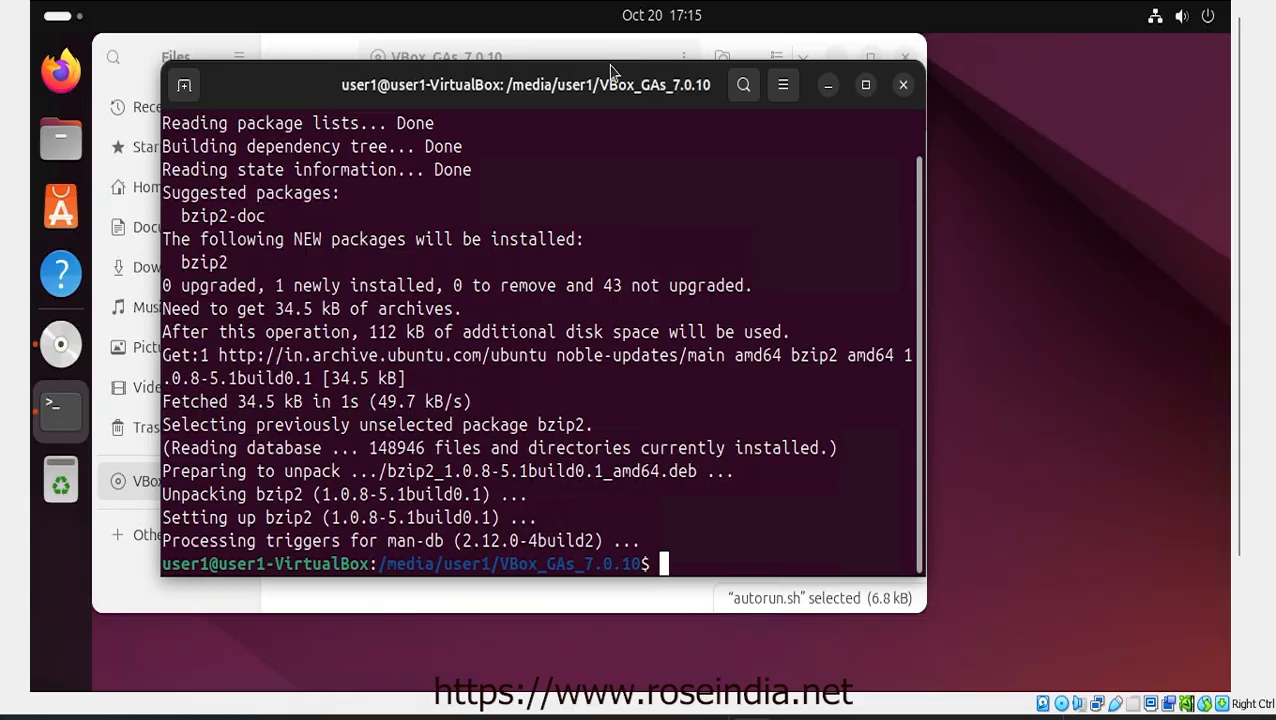
{"action": "left_click_drag", "start_coordinate": [612, 72], "coordinate": [768, 100]}
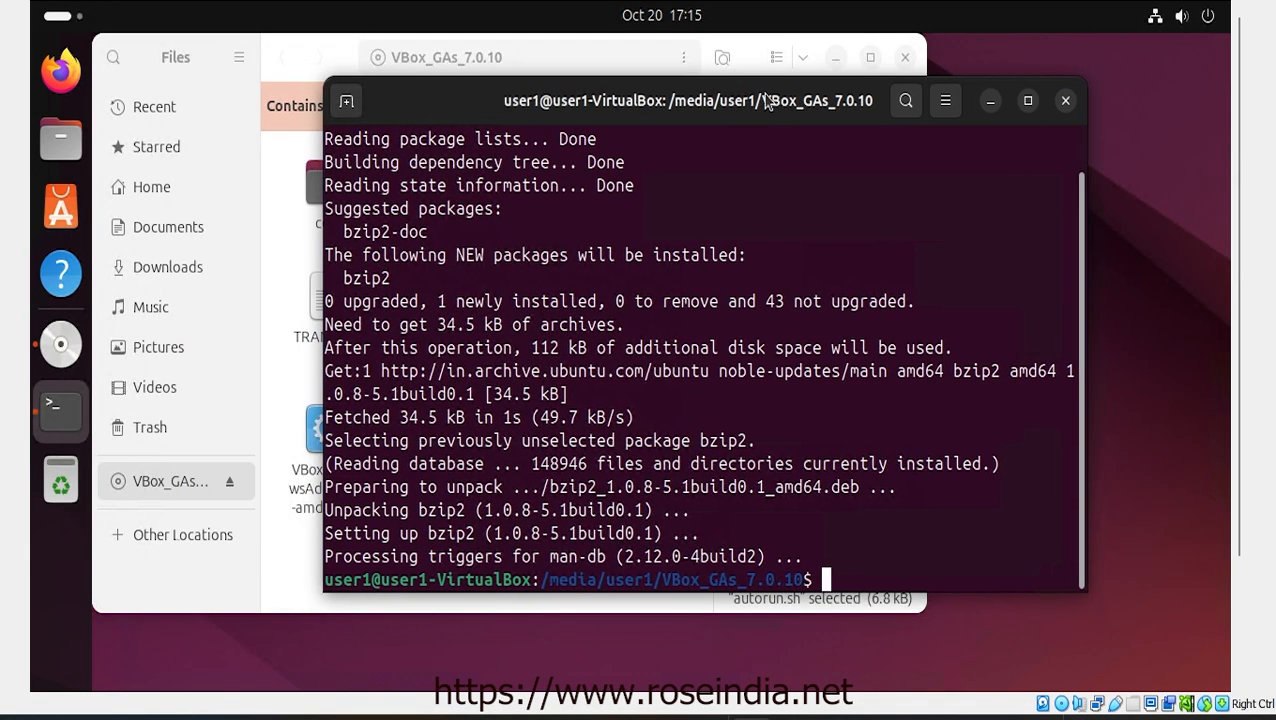
Rerun autorun.sh from the Files window as a program and authenticate with the account password
{"action": "left_click", "coordinate": [307, 58]}
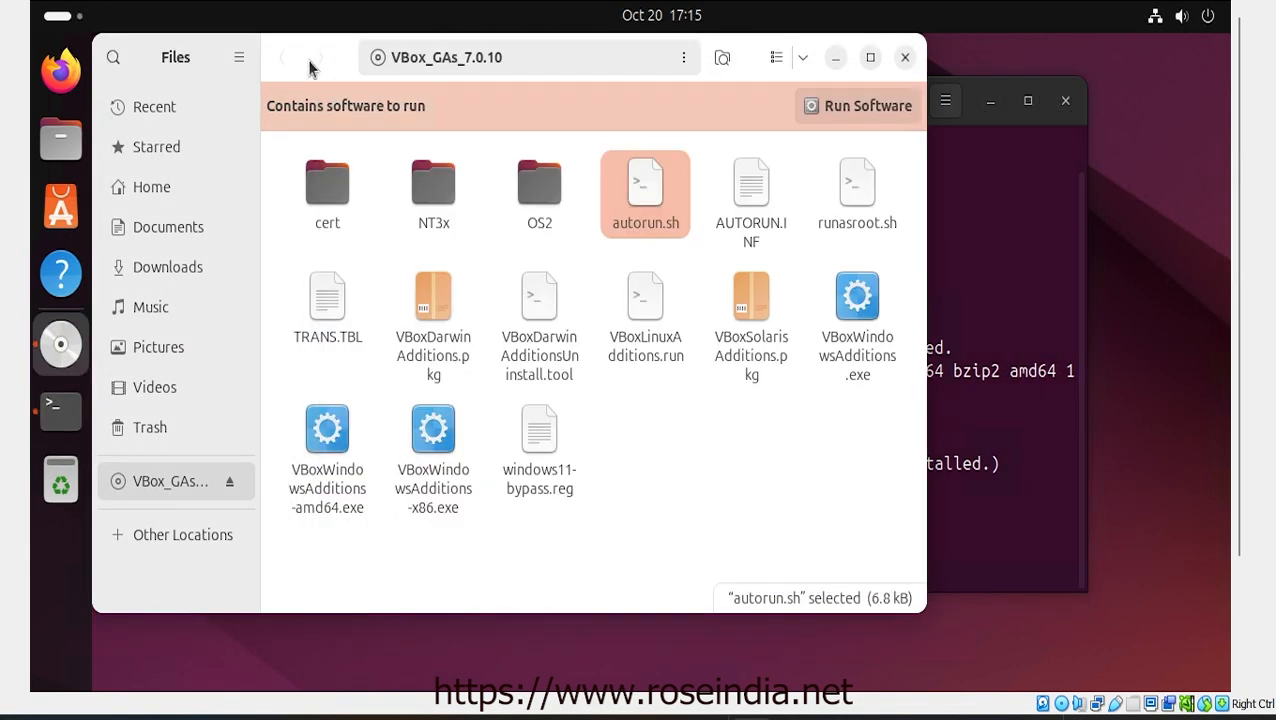
{"action": "right_click", "coordinate": [651, 211]}
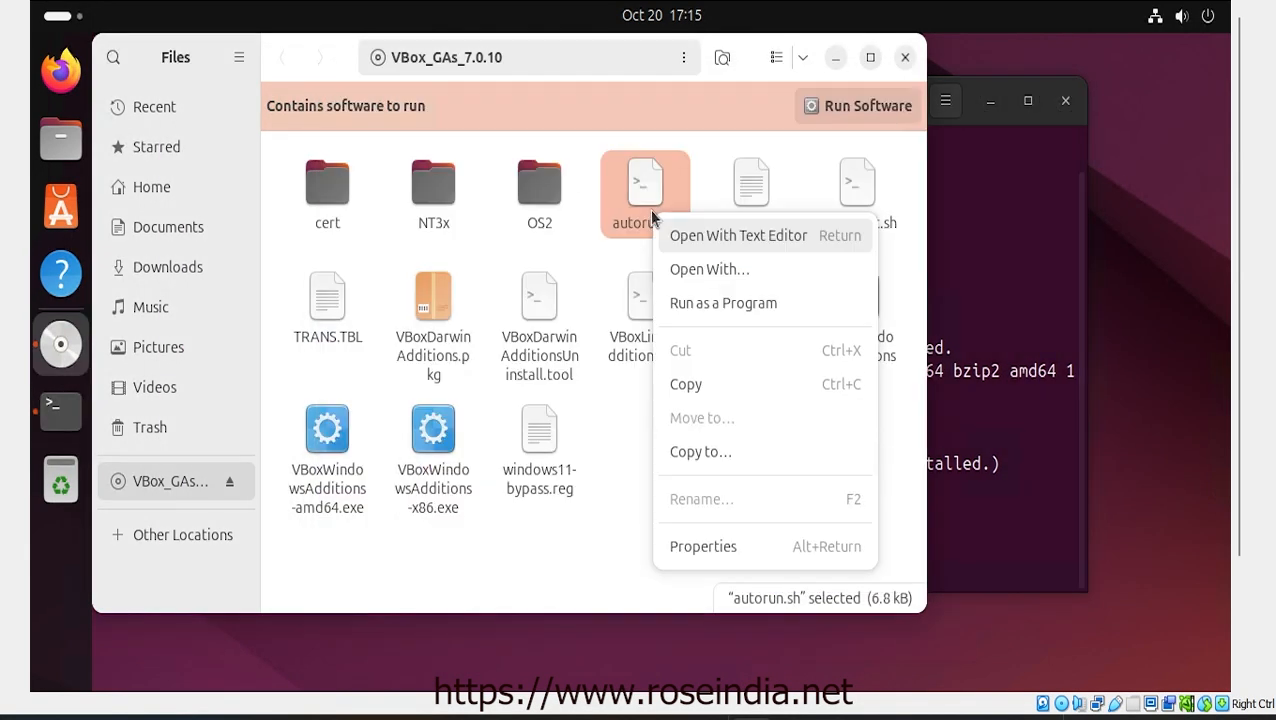
{"action": "left_click", "coordinate": [735, 302]}
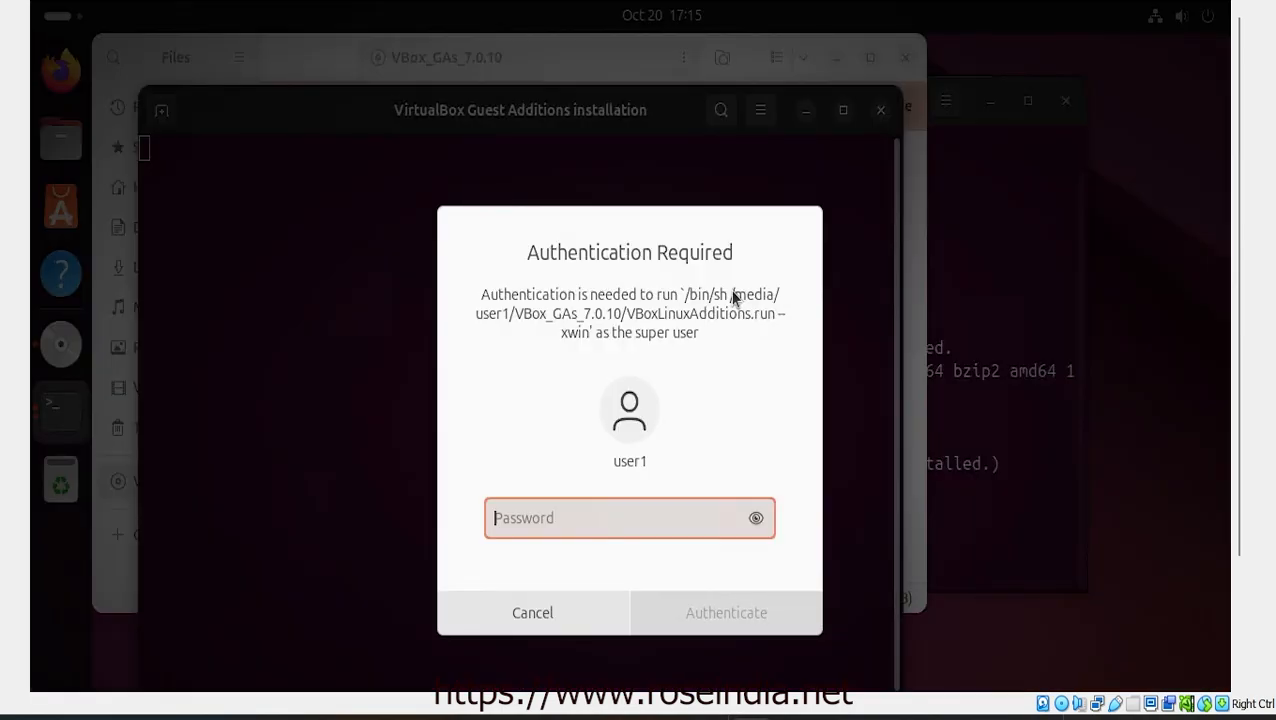
{"action": "type", "text": "123"}
{"action": "key", "text": "Return"}
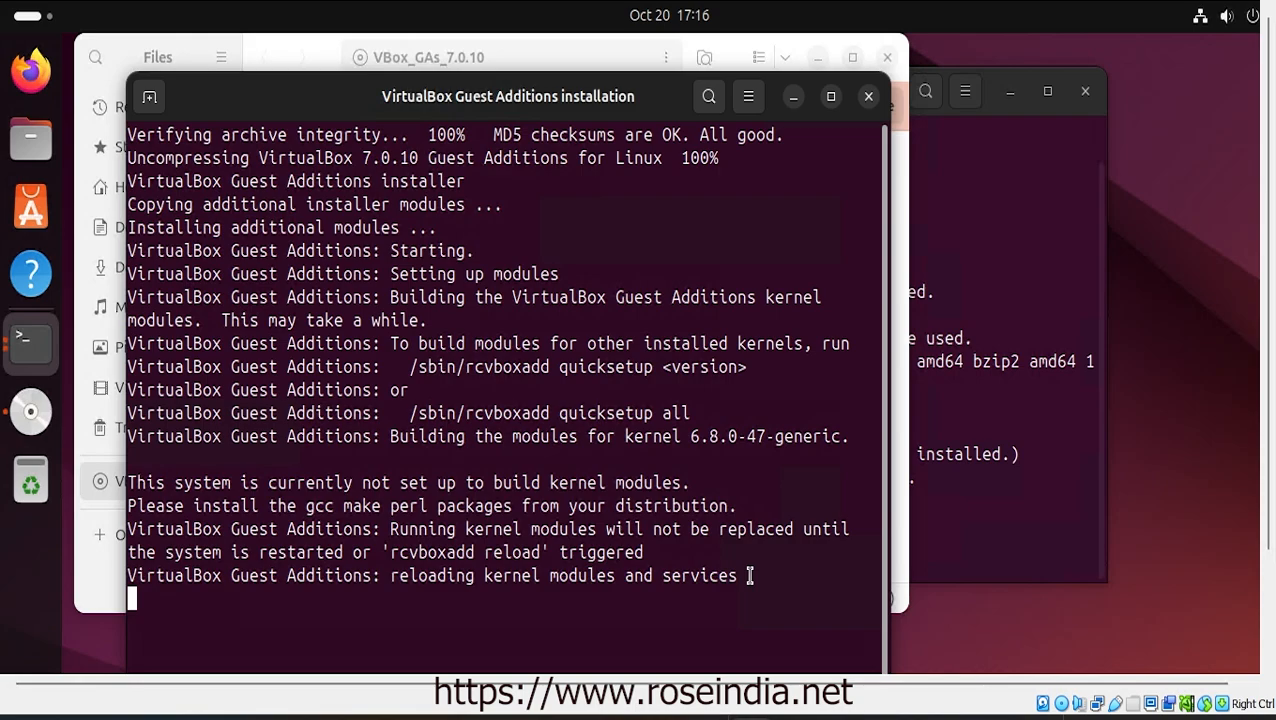
Select and copy the installer's output asking for gcc, make and perl
{"action": "left_click_drag", "start_coordinate": [750, 576], "coordinate": [132, 140]}
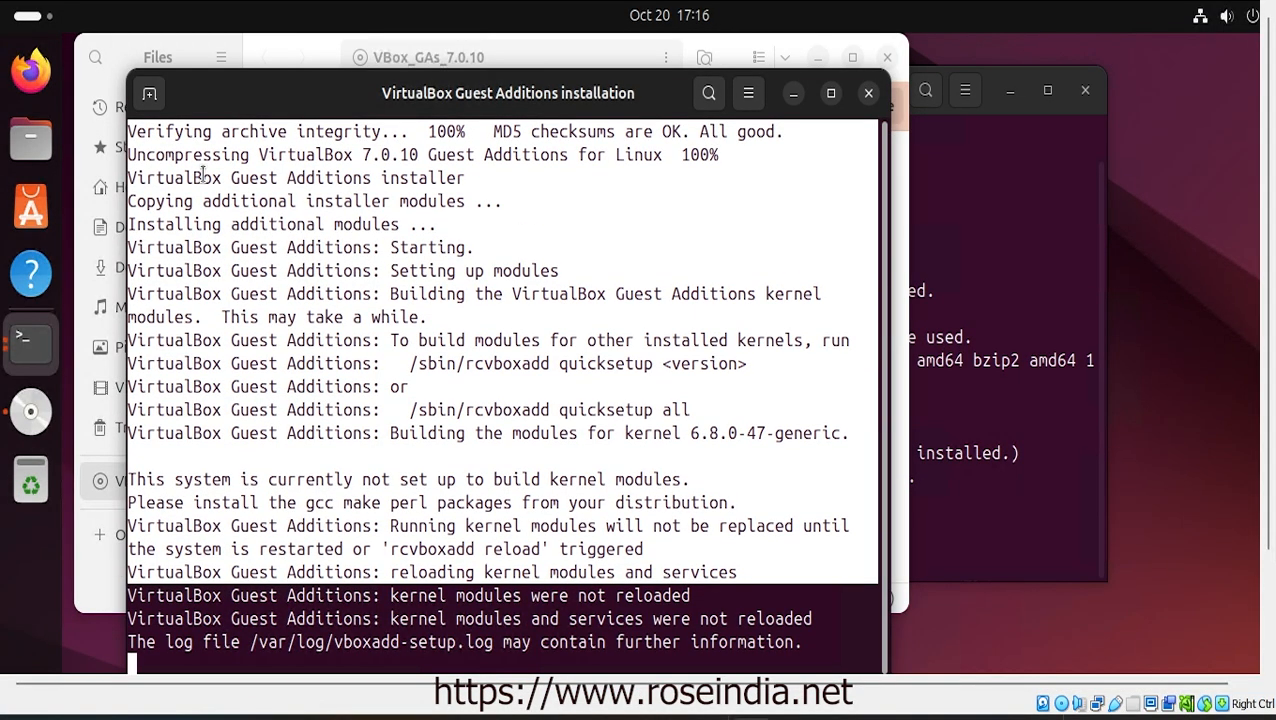
{"action": "right_click", "coordinate": [253, 166]}
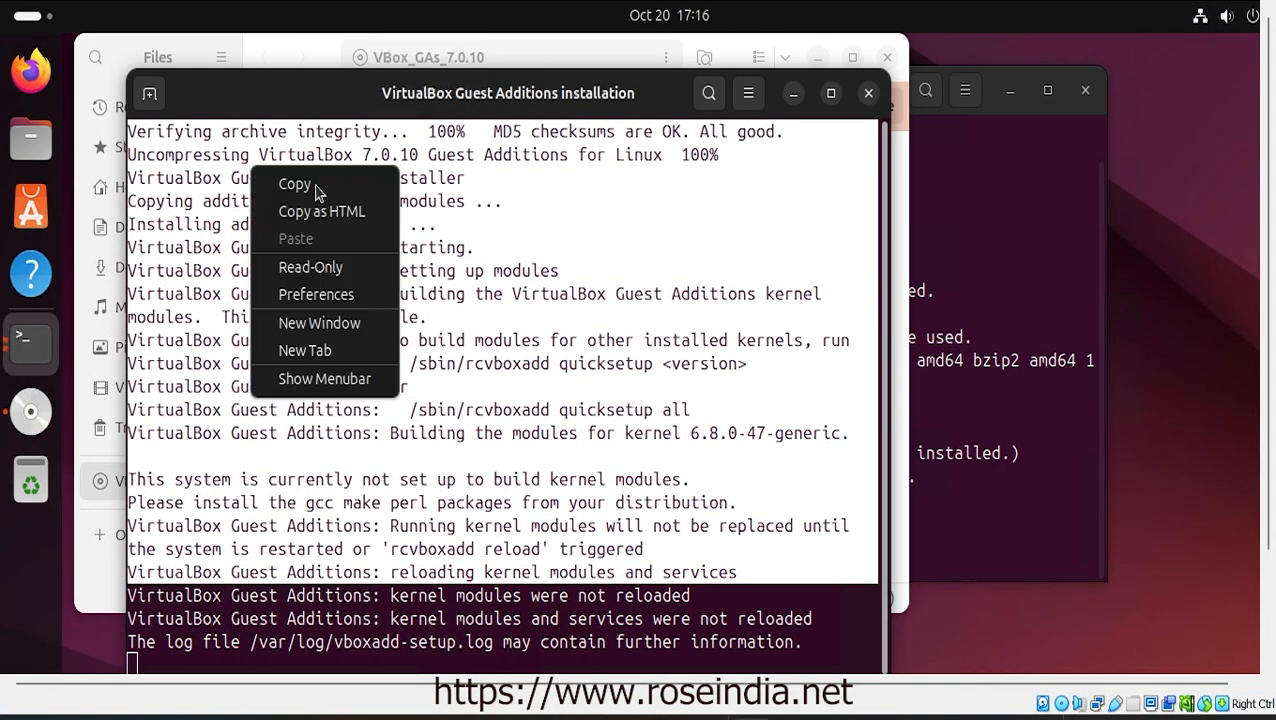
{"action": "left_click", "coordinate": [317, 193]}
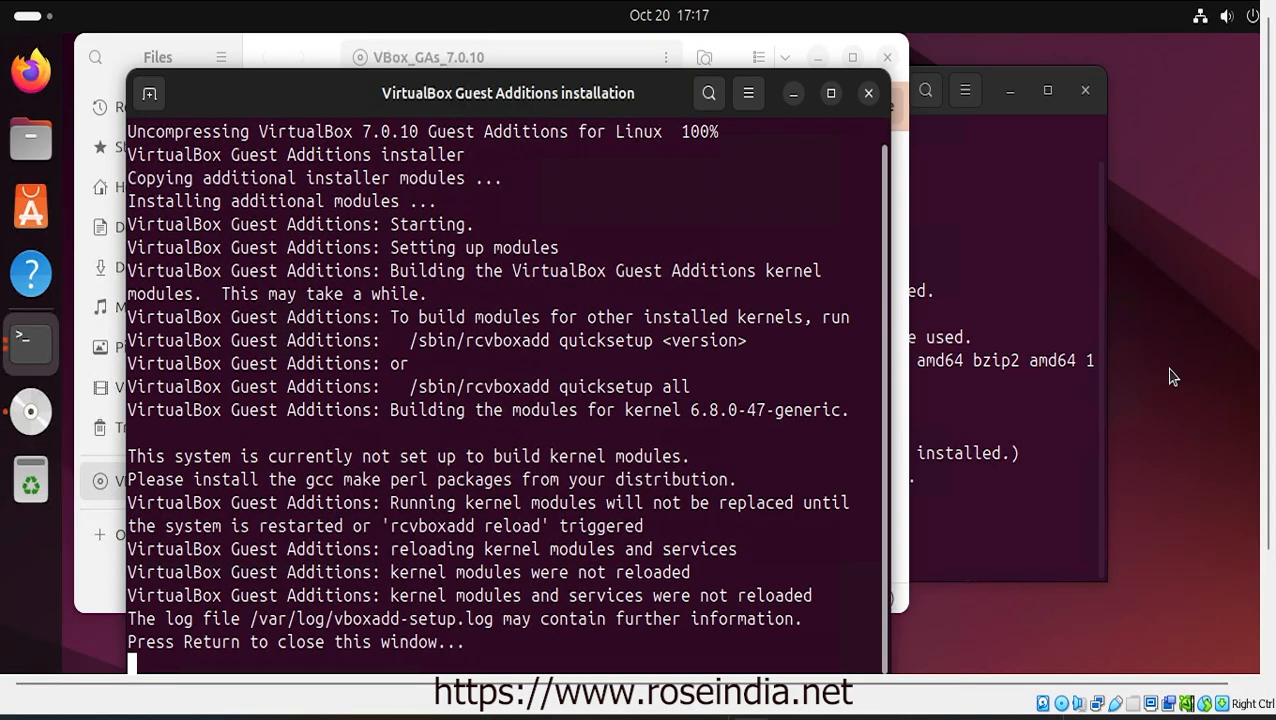
Open a terminal in the Desktop folder and run 'gedit install.txt' twice, getting gedit not found
{"action": "right_click", "coordinate": [1172, 376]}
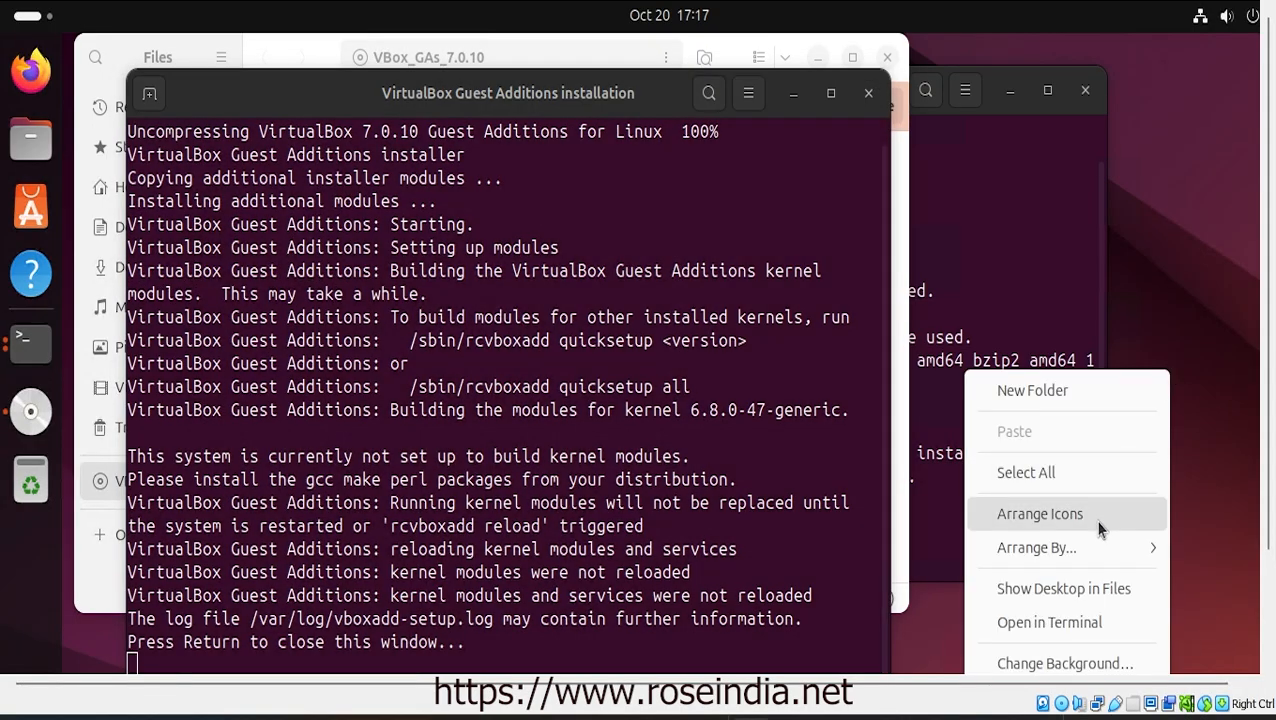
{"action": "left_click", "coordinate": [1052, 623]}
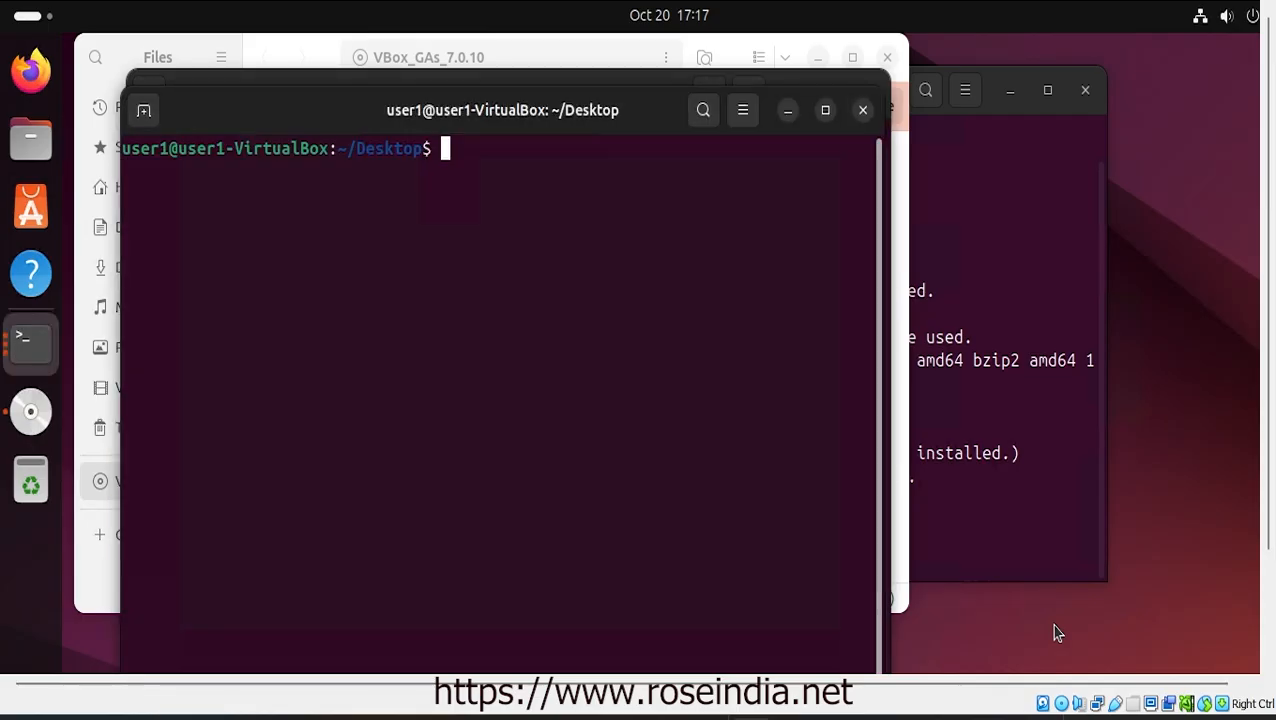
{"action": "type", "text": "gedit ist"}
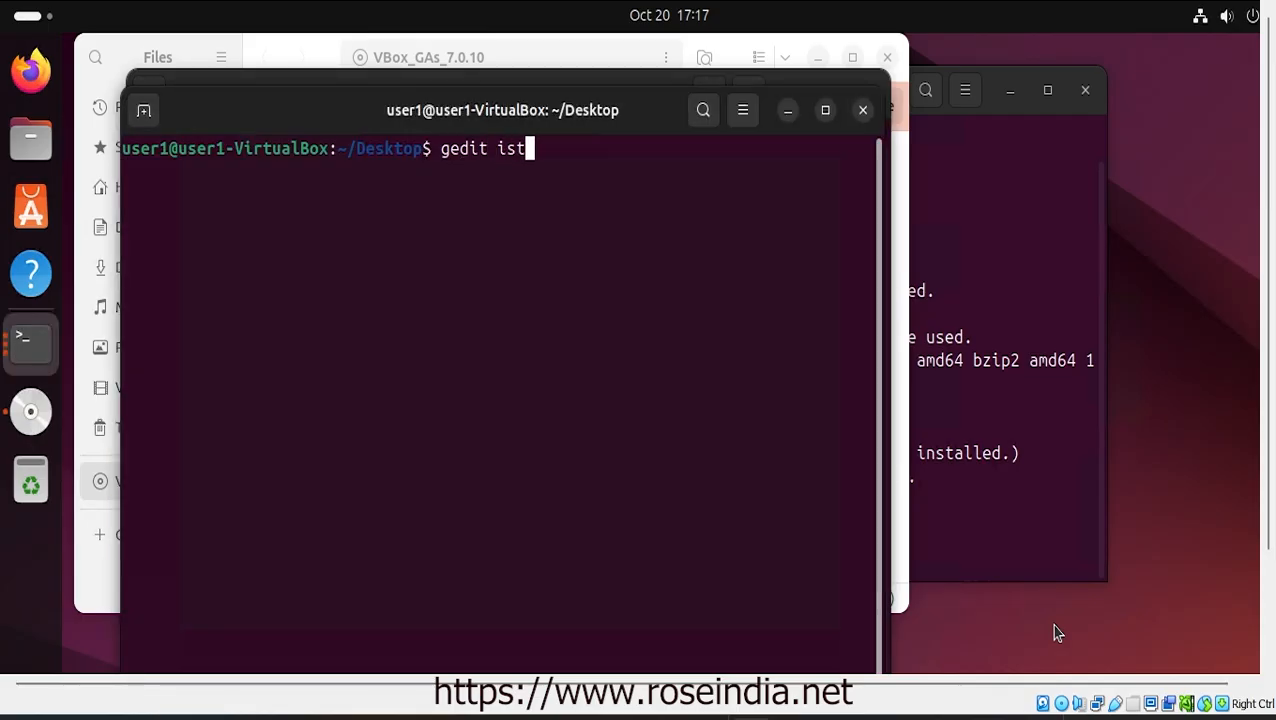
{"action": "type", "text": "all"}
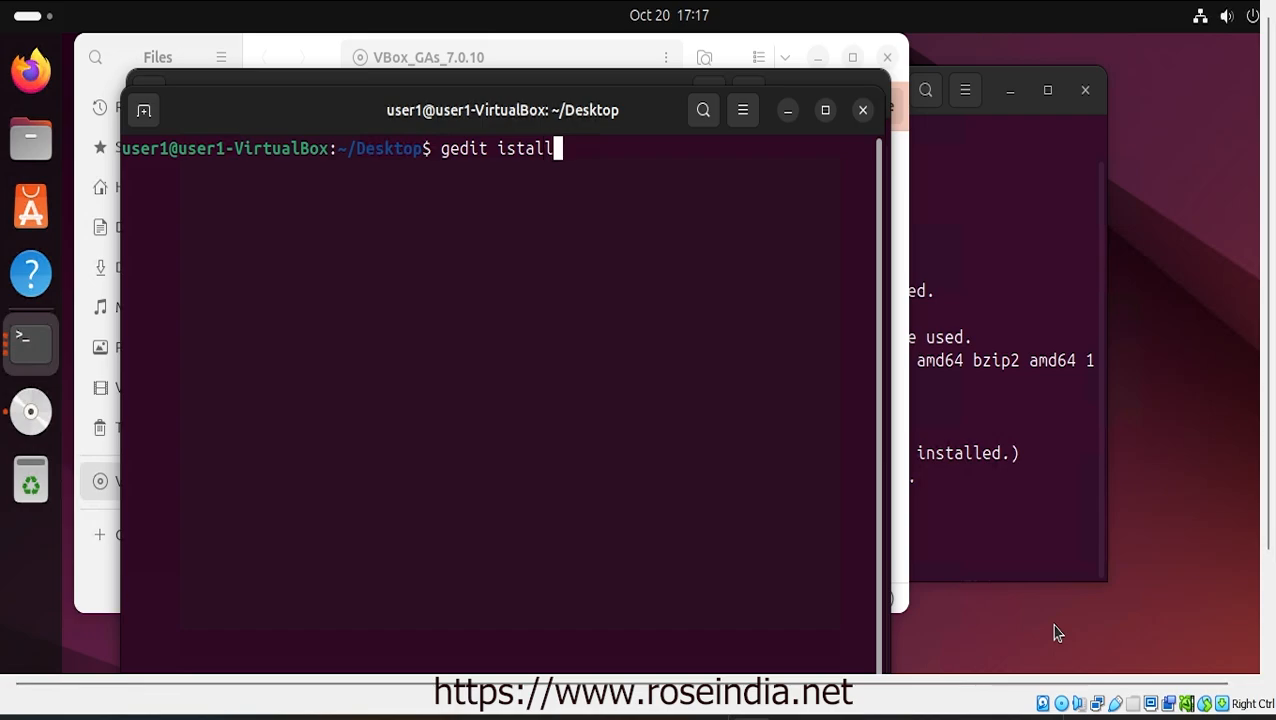
{"action": "key", "text": "BackSpace"}
{"action": "key", "text": "BackSpace"}
{"action": "key", "text": "BackSpace"}
{"action": "key", "text": "BackSpace"}
{"action": "key", "text": "BackSpace"}
{"action": "type", "text": "nstall"}
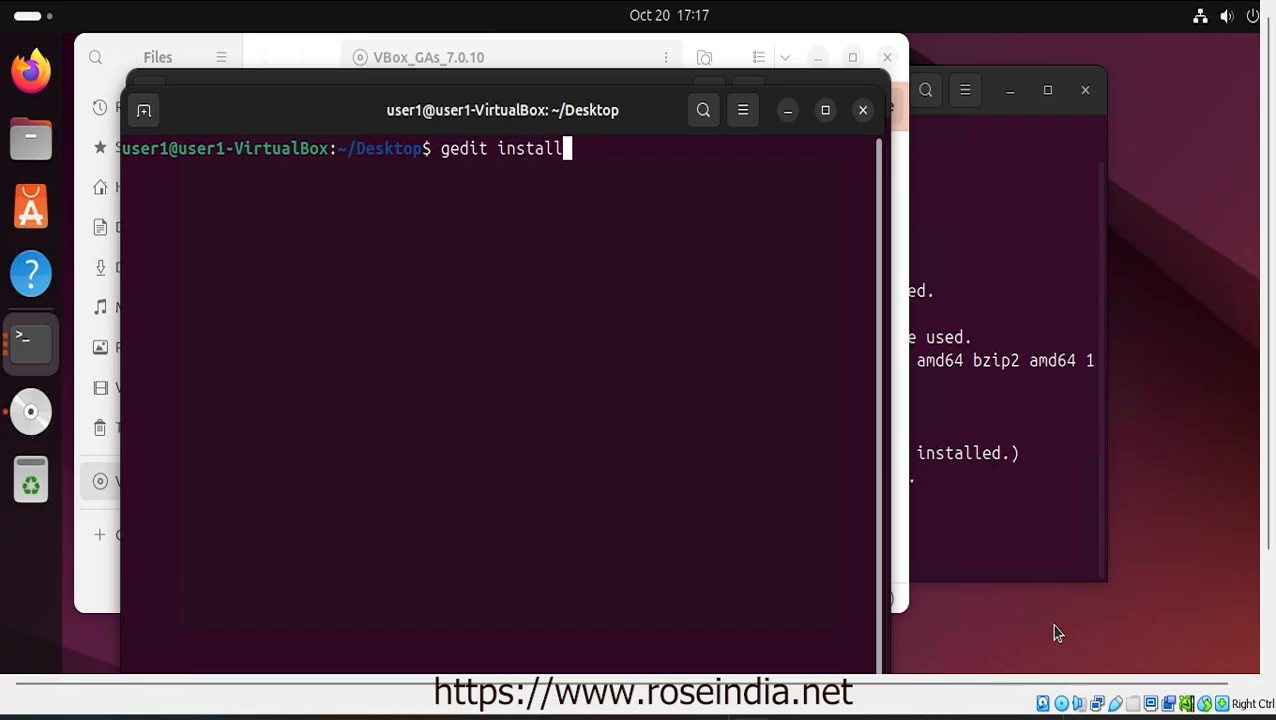
{"action": "type", "text": ".txt"}
{"action": "key", "text": "Return"}
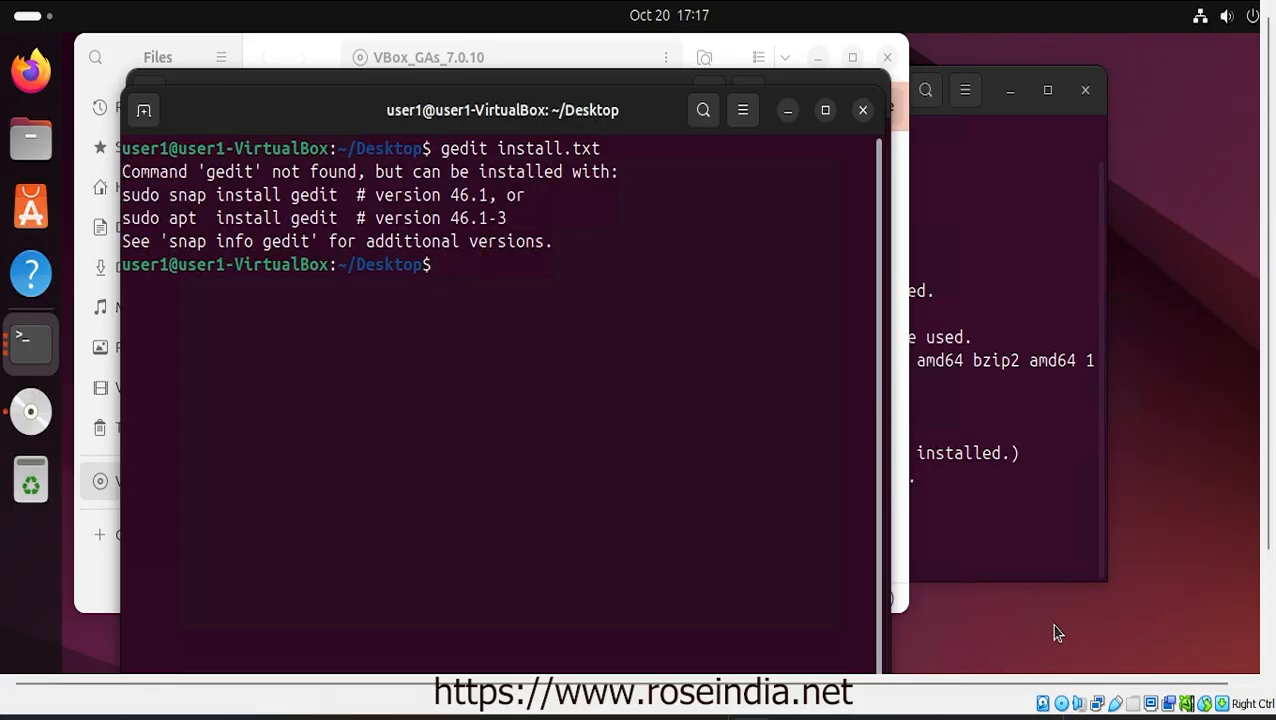
{"action": "type", "text": "gedit install.txt"}
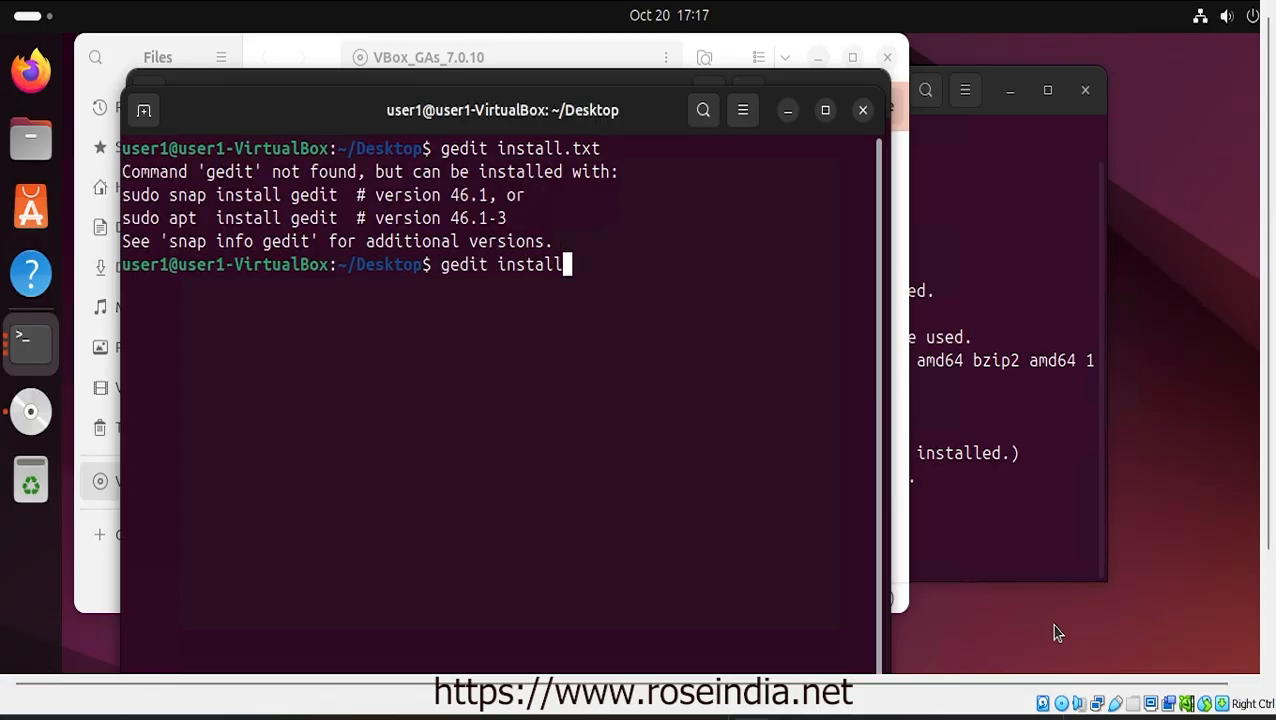
{"action": "key", "text": "Return"}
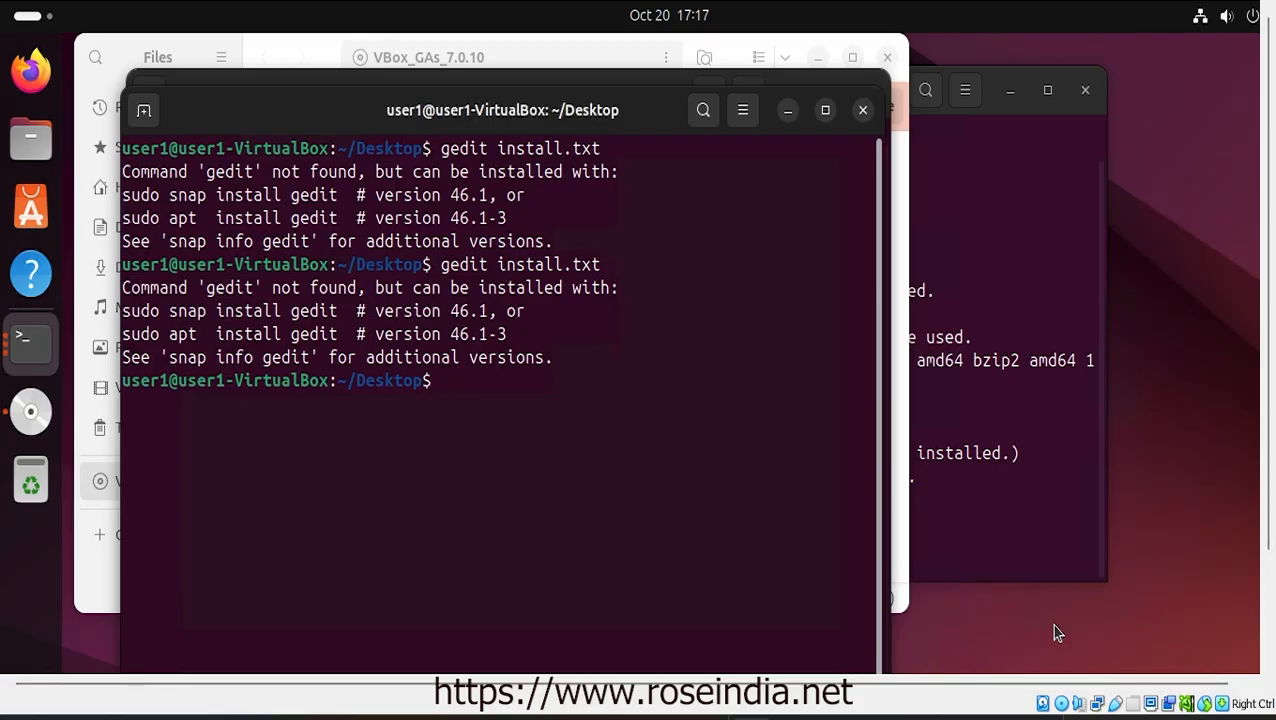
Close the gedit terminal and launch Text Editor from the app search using 'te'
{"action": "left_click", "coordinate": [860, 111]}
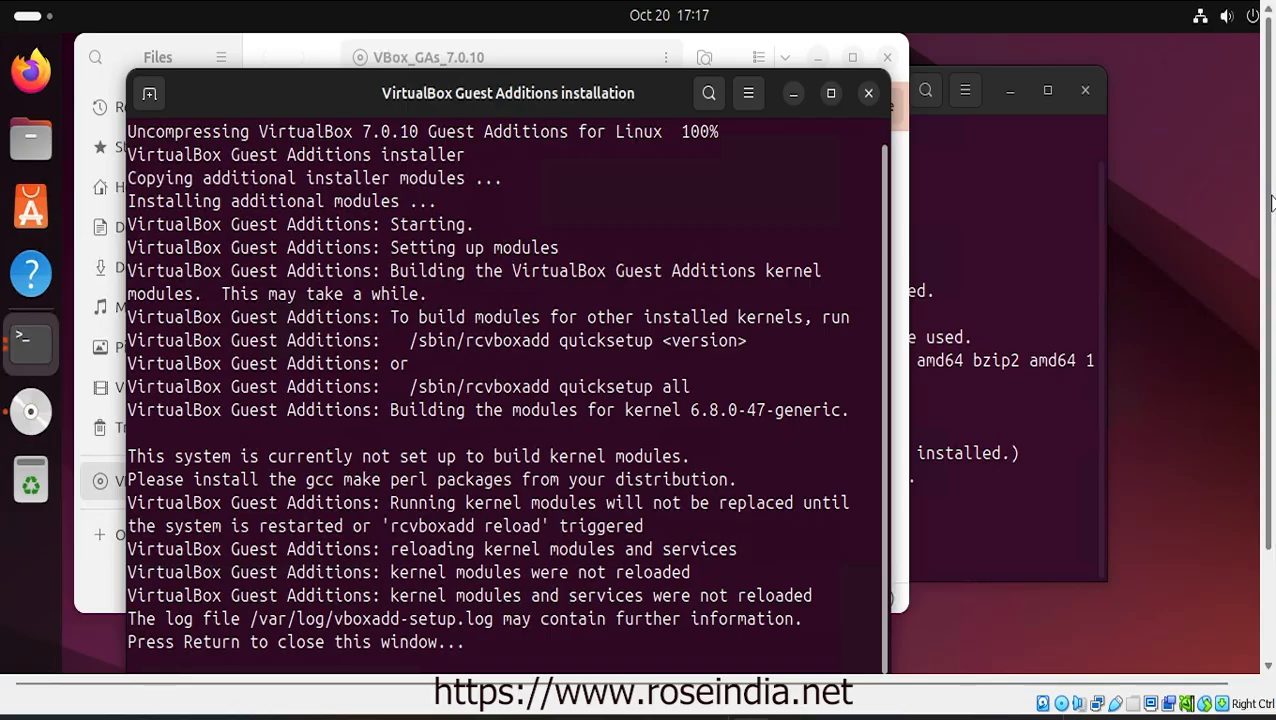
{"action": "left_click_drag", "start_coordinate": [1271, 203], "coordinate": [1271, 379]}
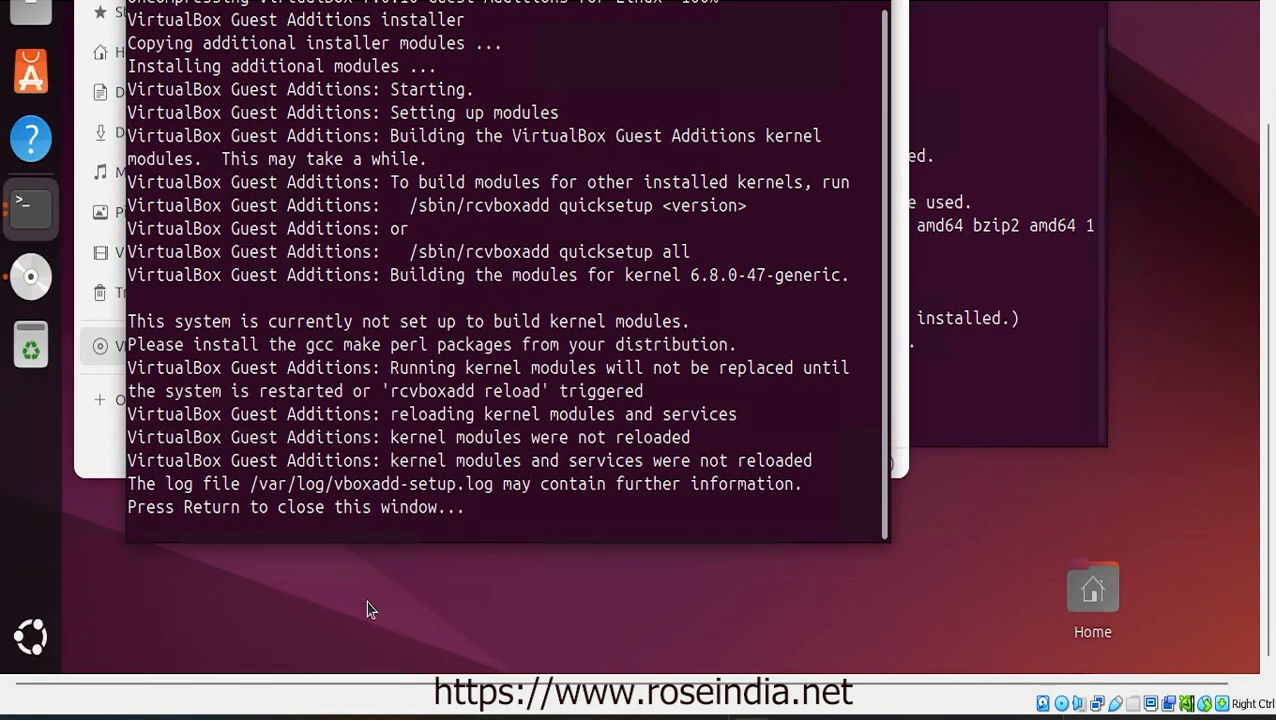
{"action": "left_click", "coordinate": [34, 638]}
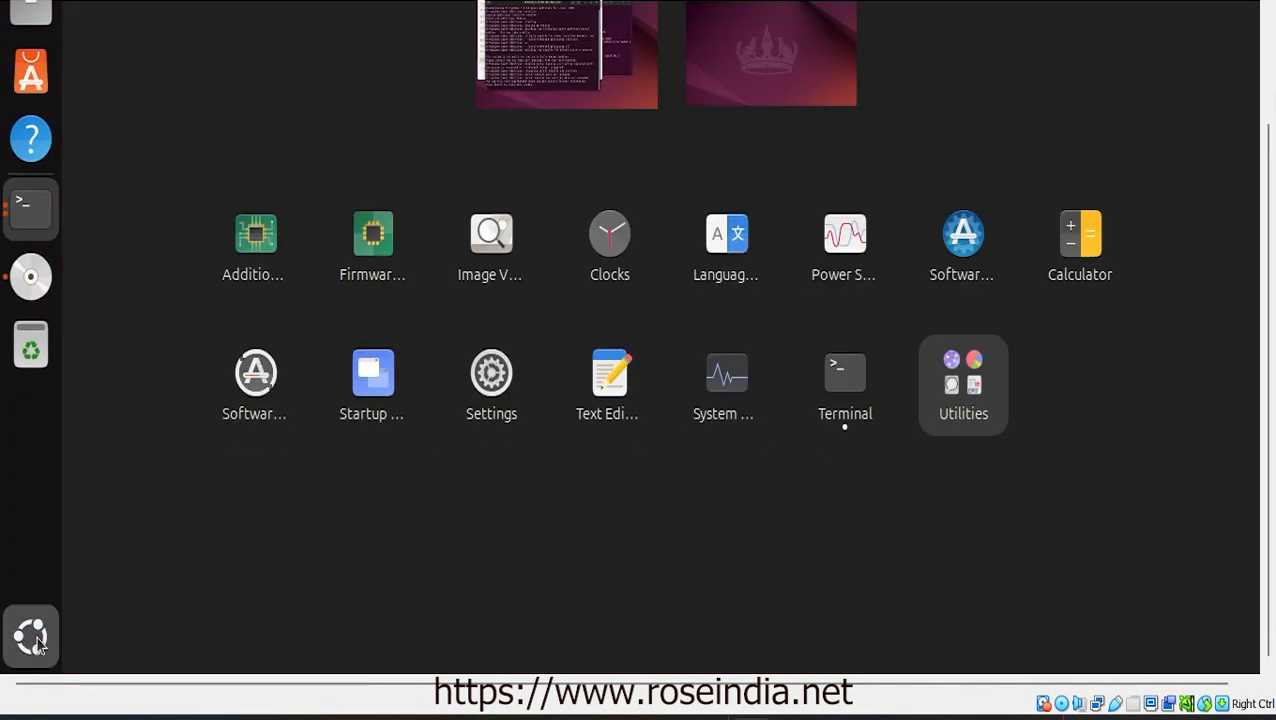
{"action": "type", "text": "te"}
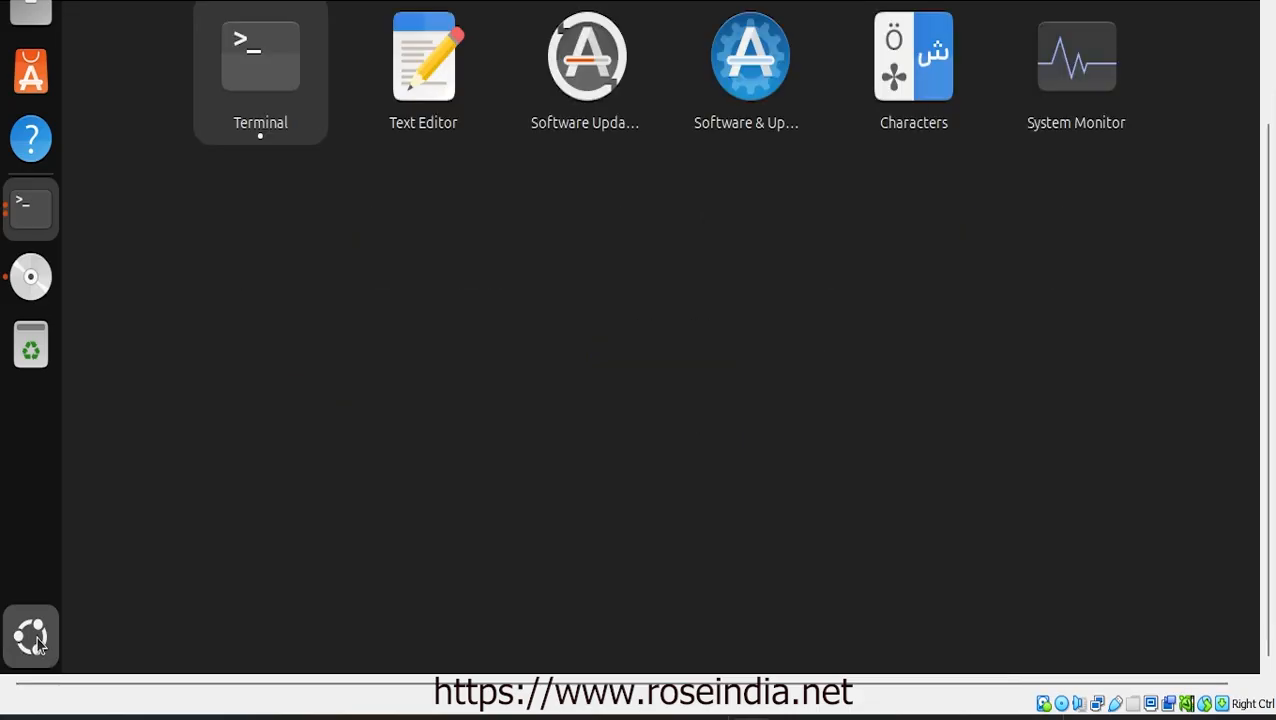
{"action": "key", "text": "Return"}
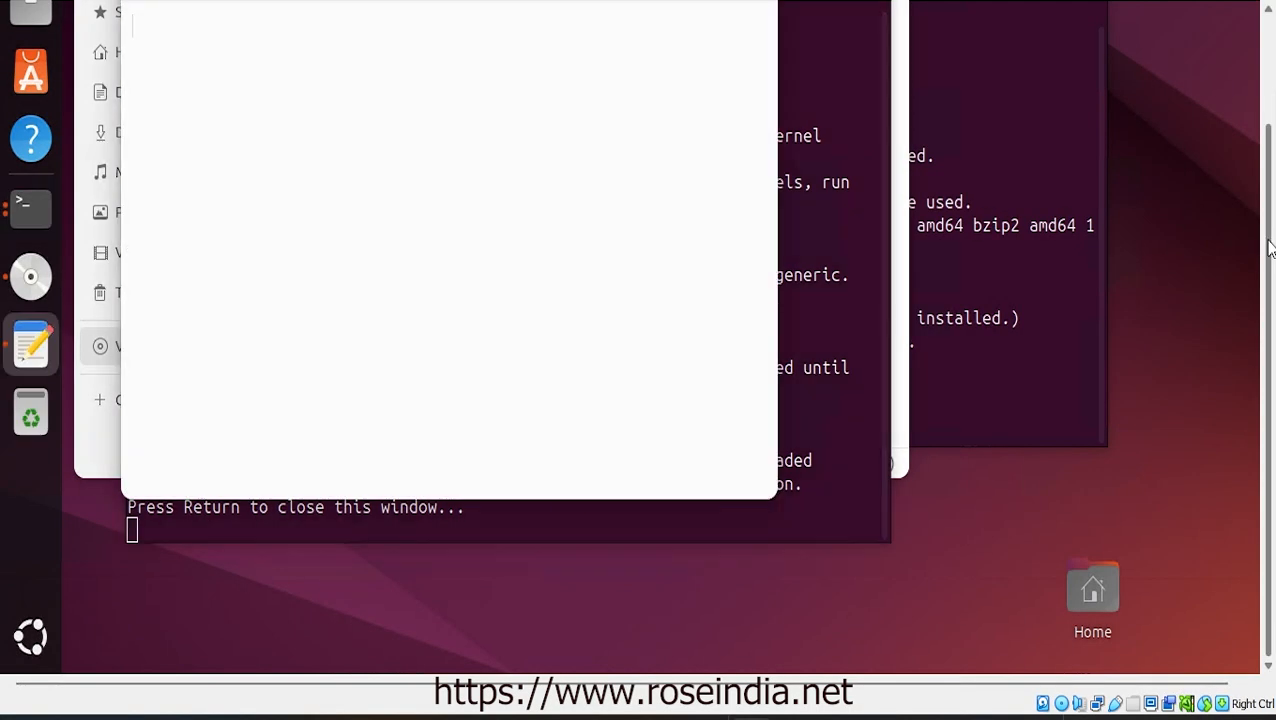
{"action": "scroll", "coordinate": [1273, 236], "scroll_direction": "up", "scroll_amount": 3}
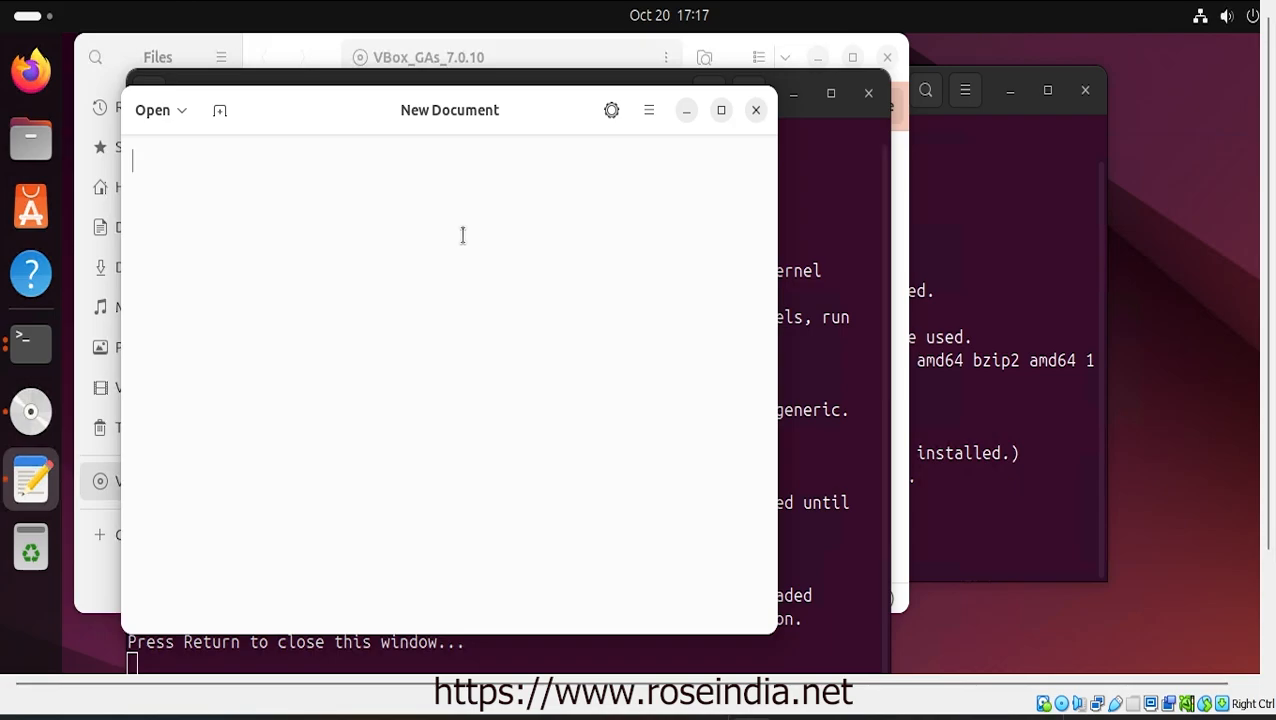
Paste the installer output, save it as install.txt on the Desktop, and select the gcc make perl line
{"action": "key", "text": "ctrl+v"}
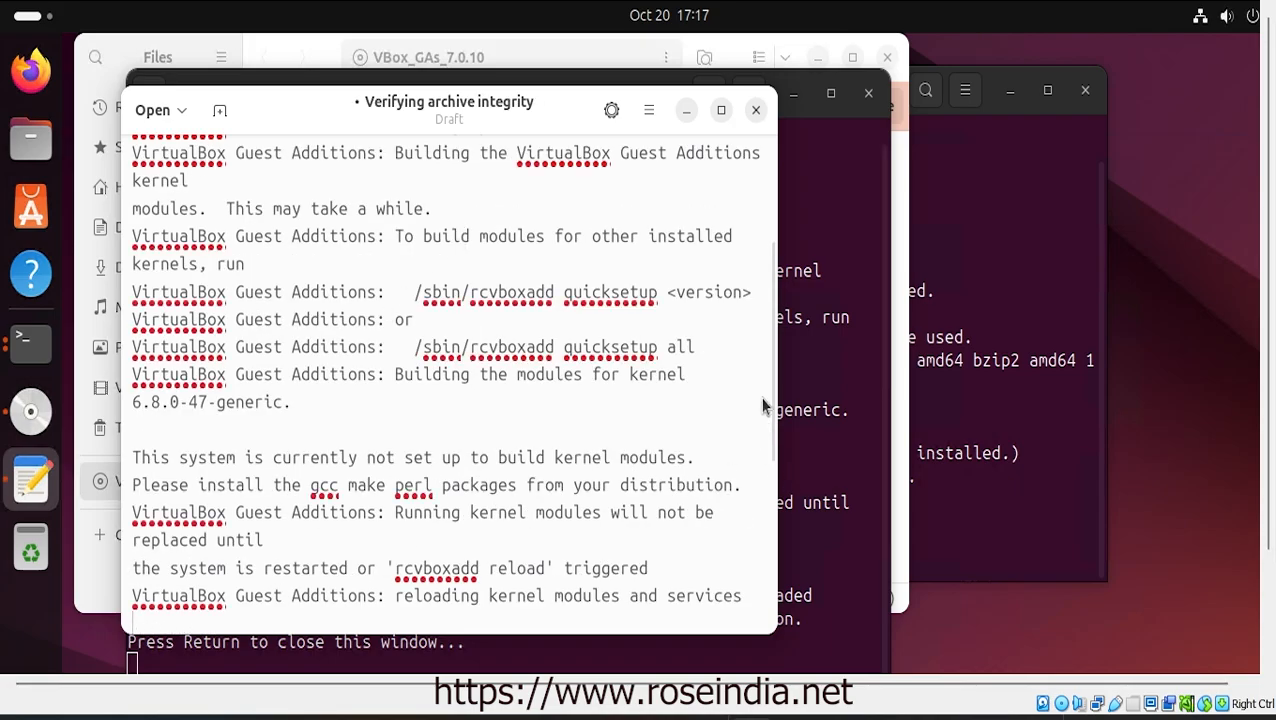
{"action": "left_click_drag", "start_coordinate": [770, 347], "coordinate": [779, 441]}
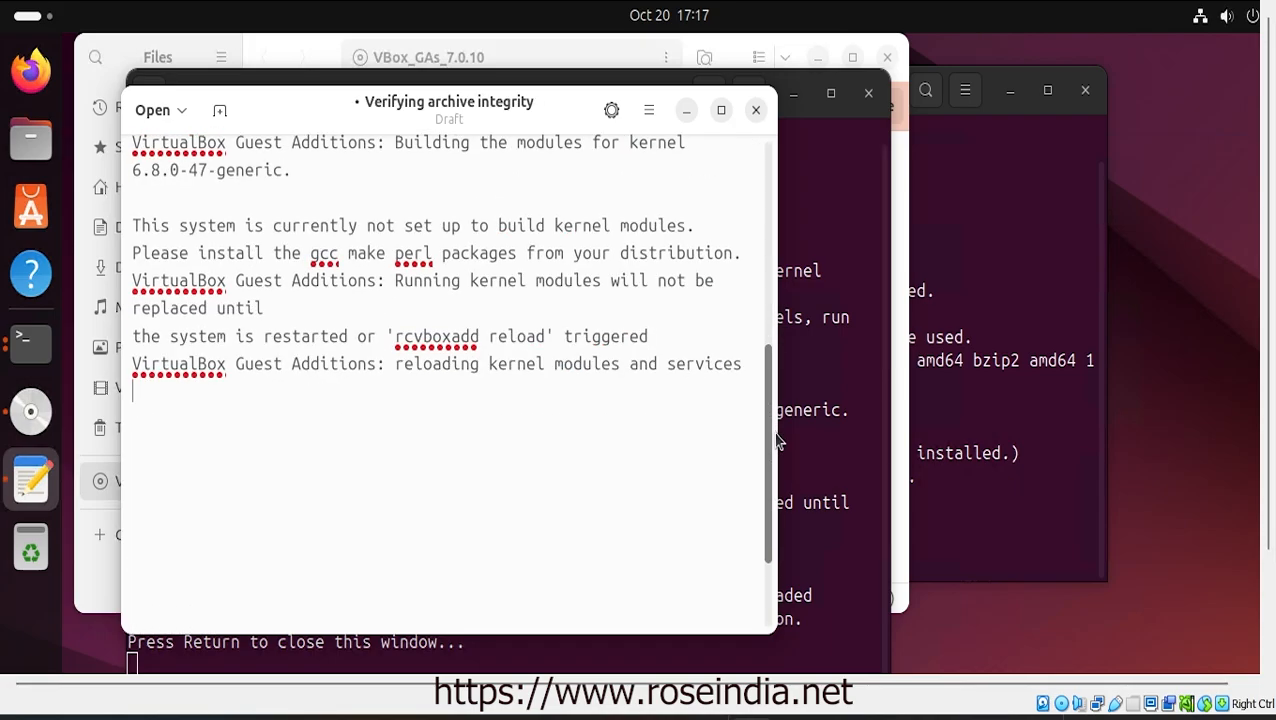
{"action": "key", "text": "ctrl+s"}
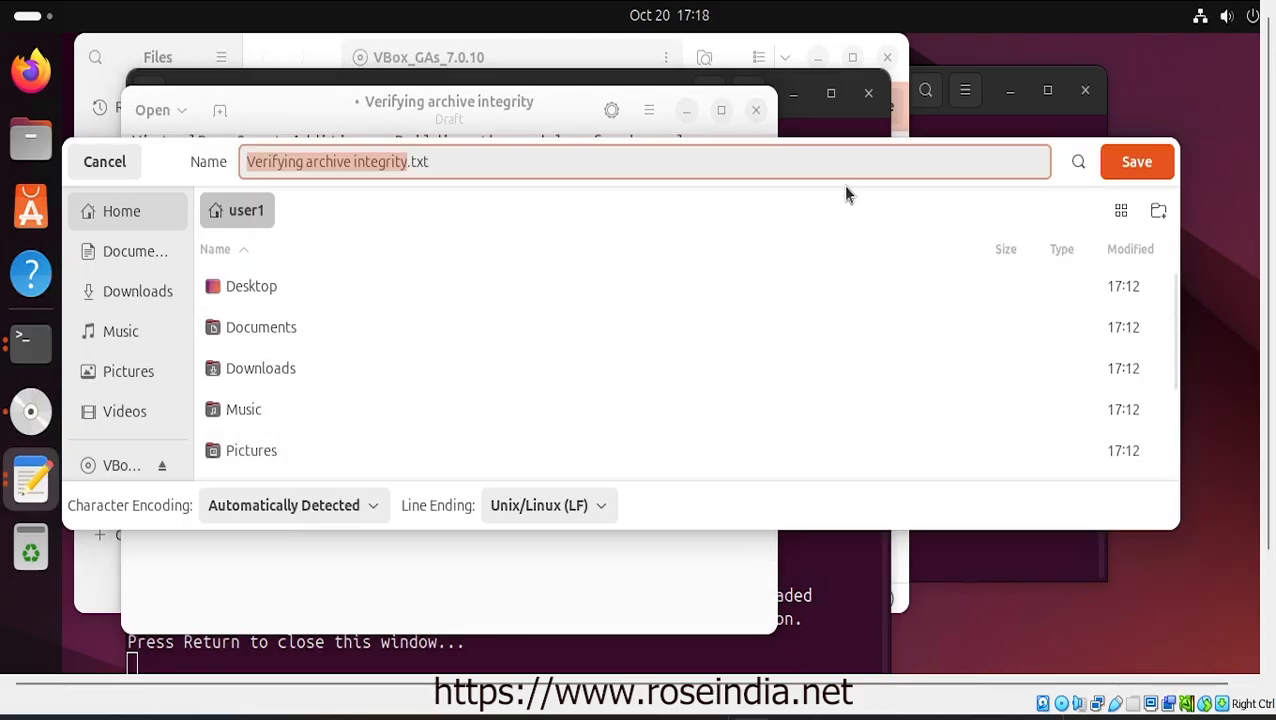
{"action": "type", "text": "install"}
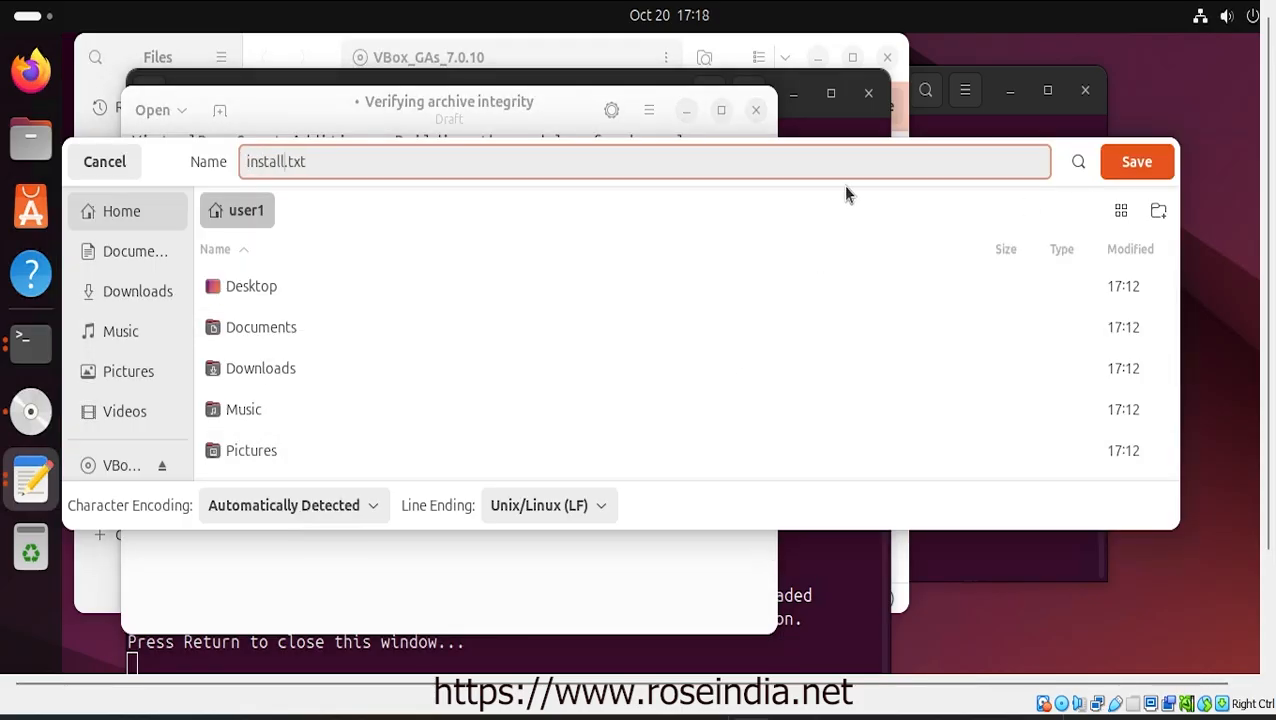
{"action": "double_click", "coordinate": [362, 288]}
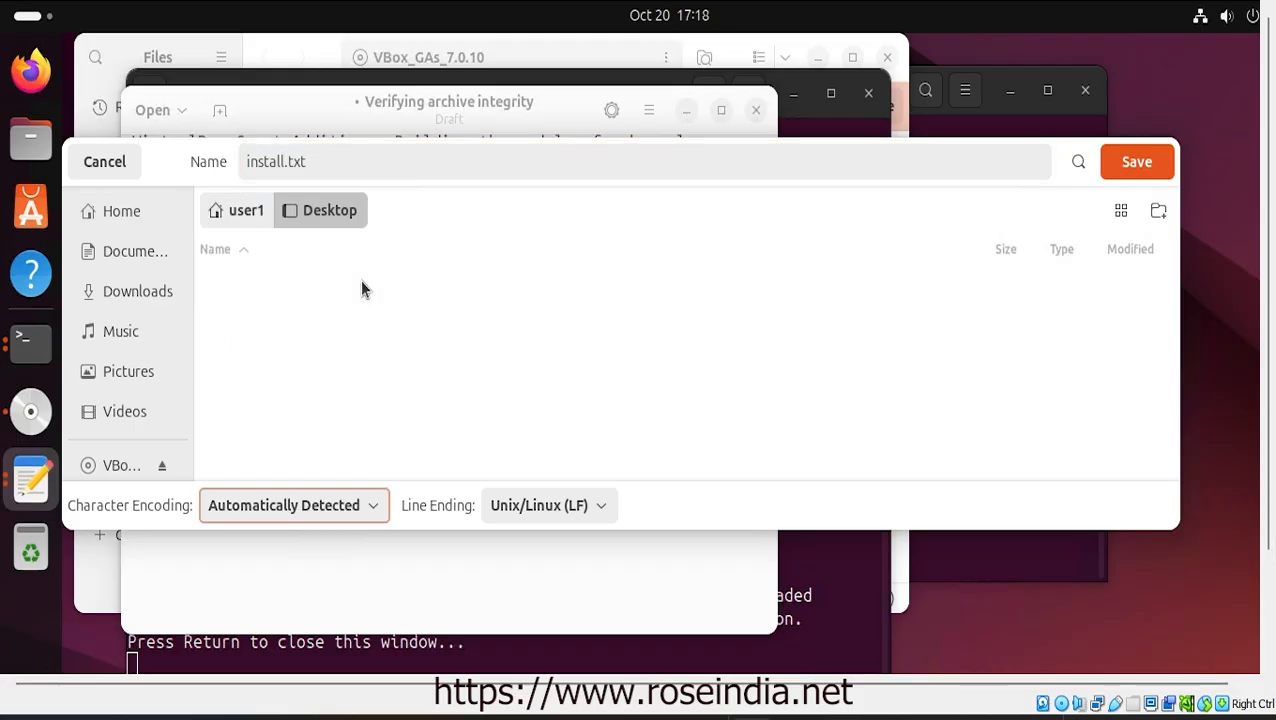
{"action": "left_click", "coordinate": [1141, 163]}
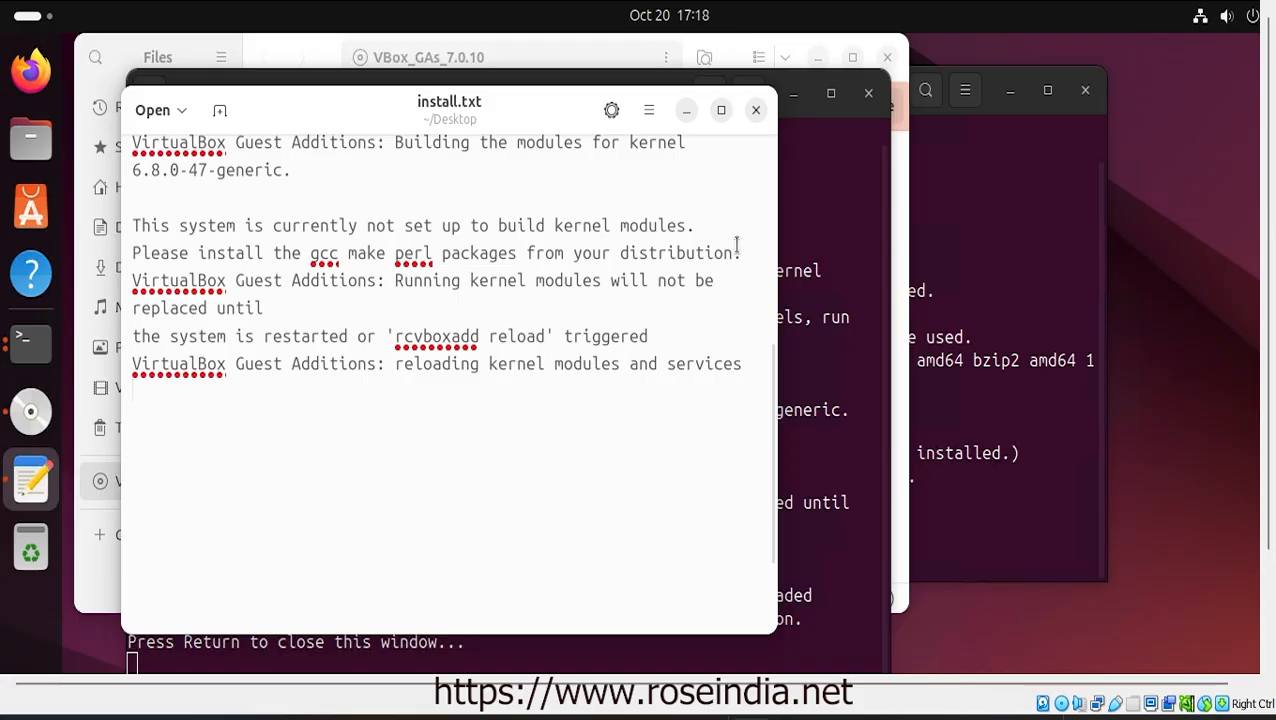
{"action": "left_click_drag", "start_coordinate": [370, 205], "coordinate": [129, 256]}
{"action": "key", "text": "ctrl+c"}
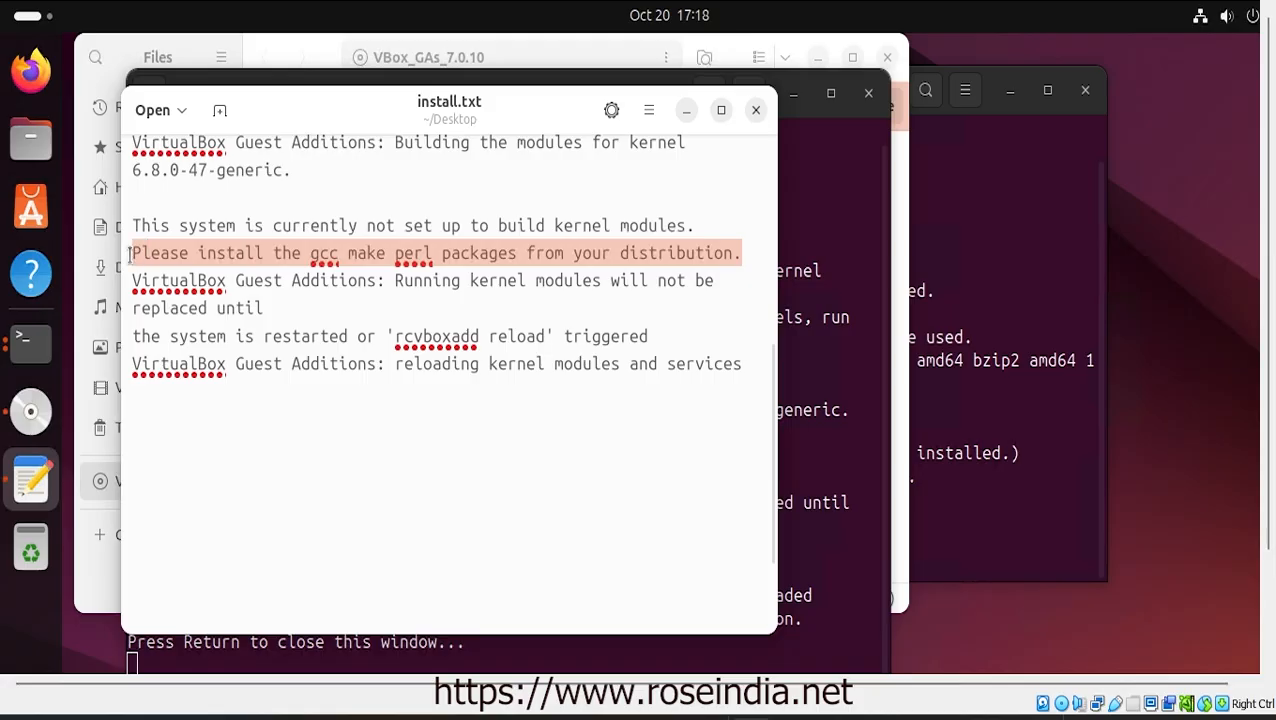
In Firefox, load google.com and search the pasted 'not set up to build kernel modules' error
{"action": "left_click", "coordinate": [33, 70]}
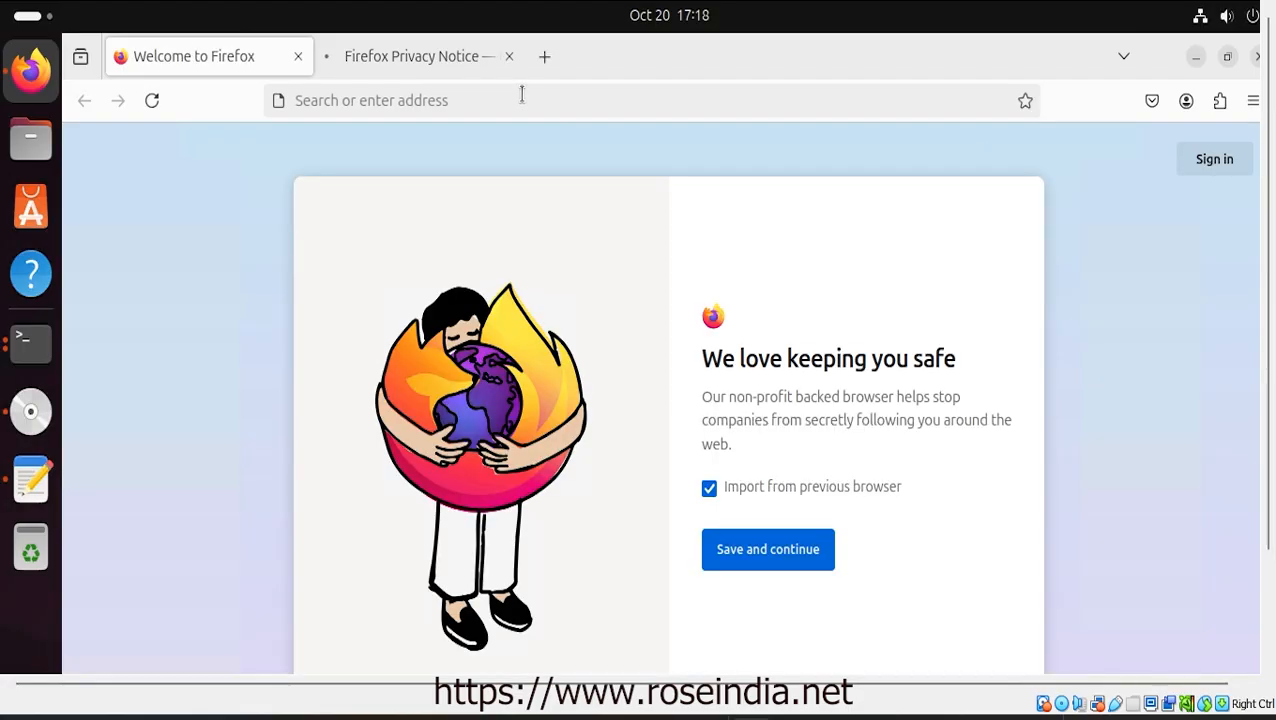
{"action": "left_click", "coordinate": [521, 94]}
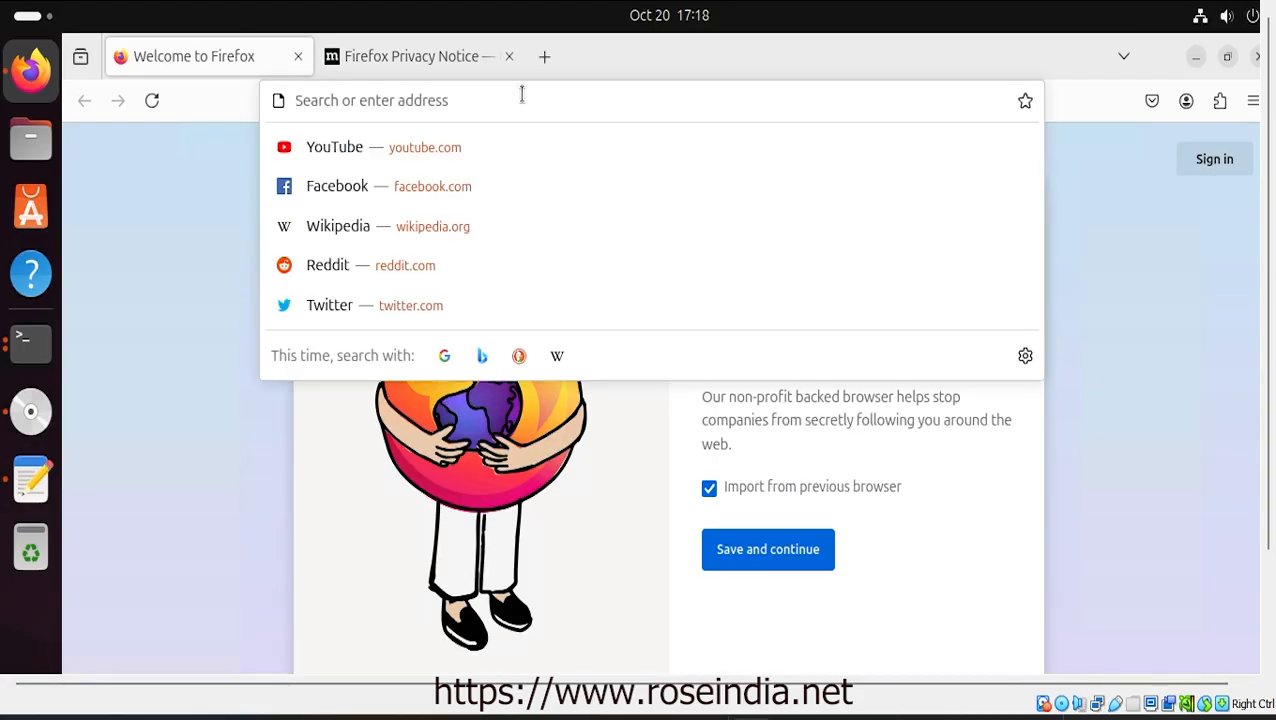
{"action": "type", "text": "goo"}
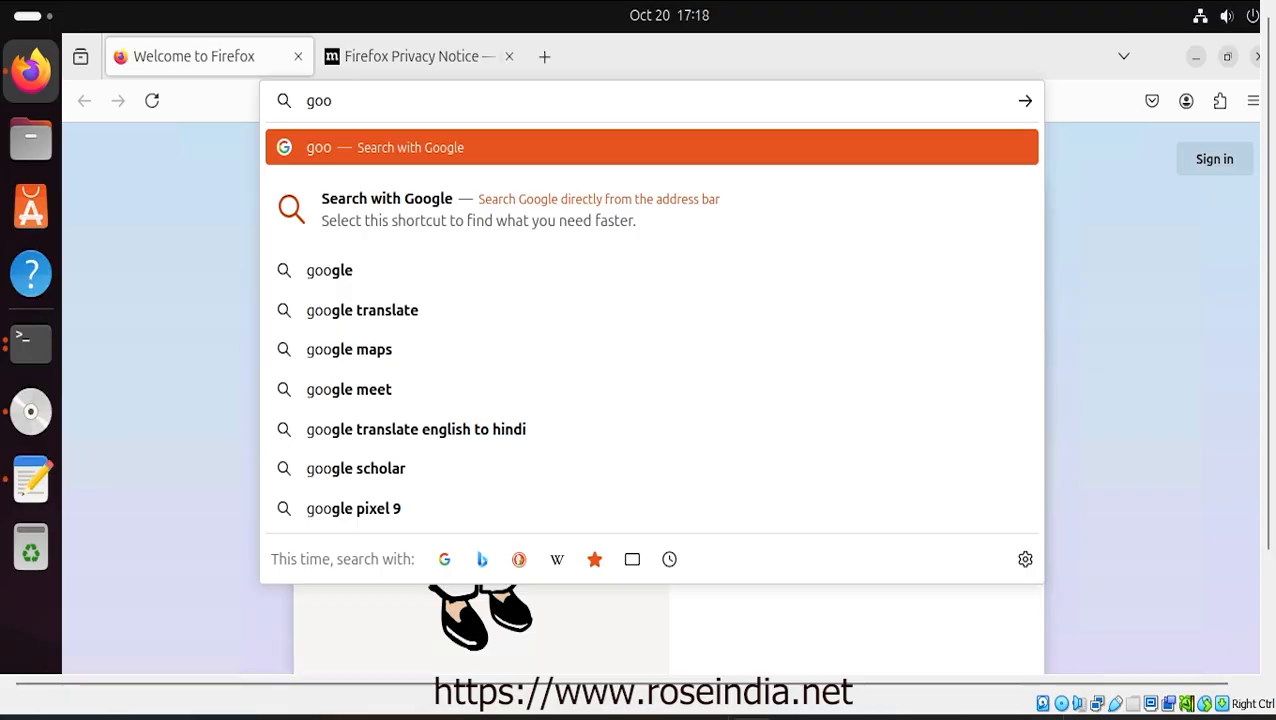
{"action": "type", "text": "gle."}
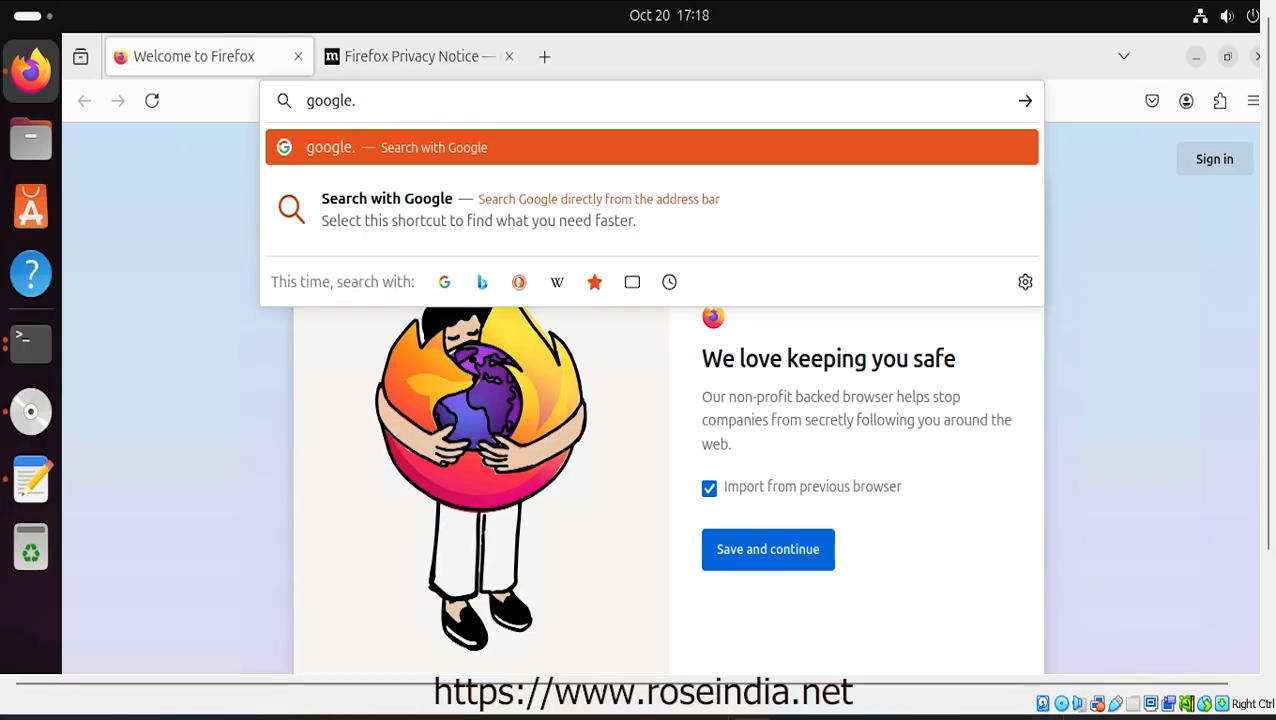
{"action": "type", "text": "com"}
{"action": "key", "text": "Return"}
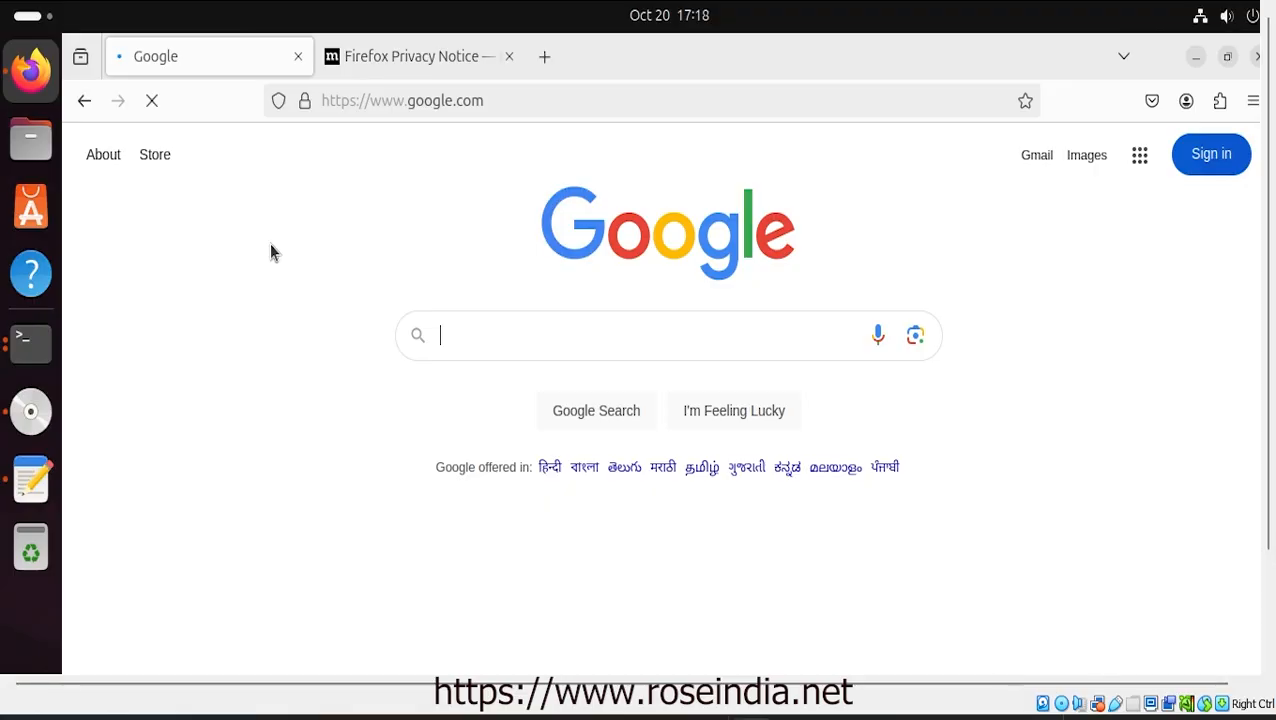
{"action": "key", "text": "ctrl+v"}
{"action": "key", "text": "Return"}
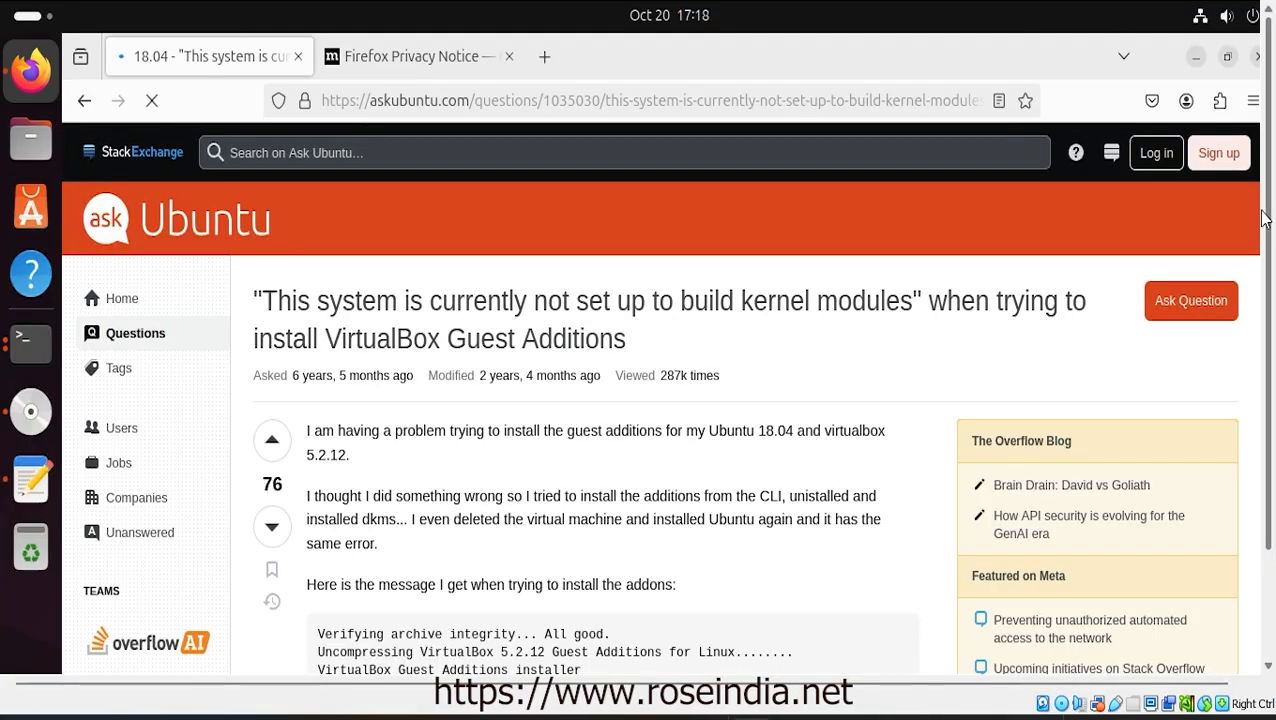
Accept Ask Ubuntu's cookies and select the two sudo apt-get commands in the top answer
{"action": "left_click_drag", "start_coordinate": [1269, 221], "coordinate": [1269, 333]}
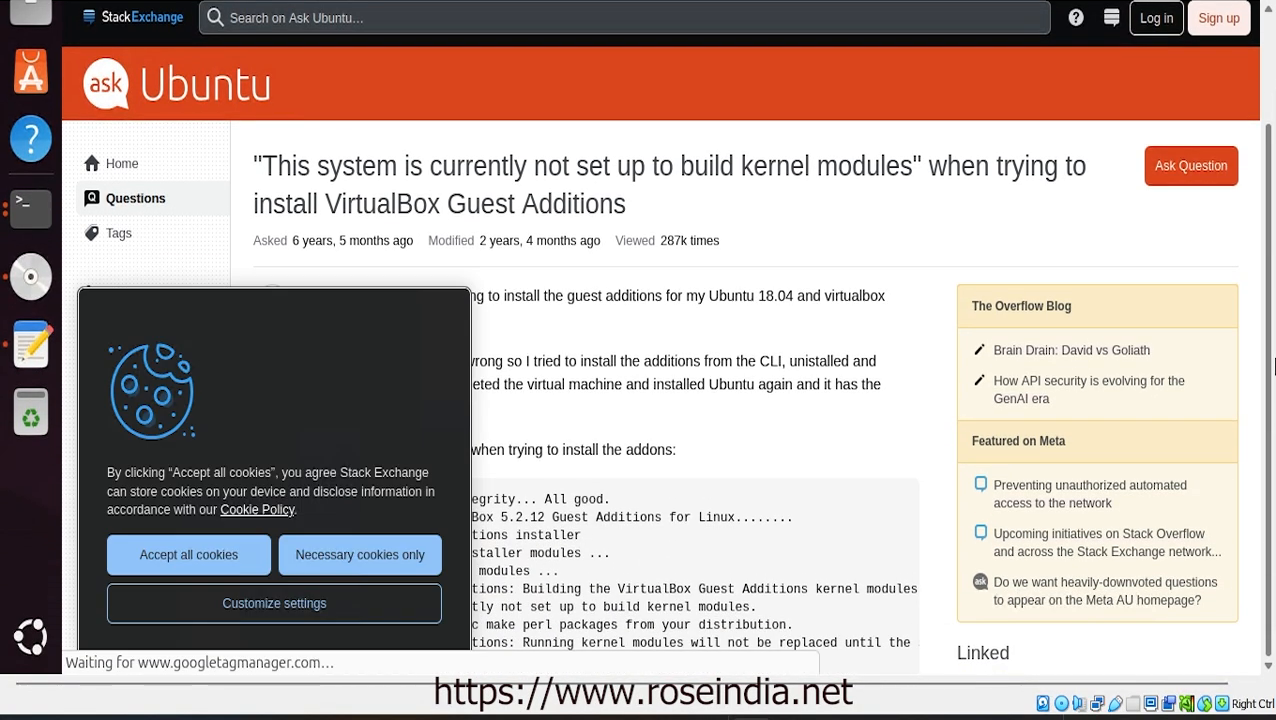
{"action": "left_click", "coordinate": [190, 556]}
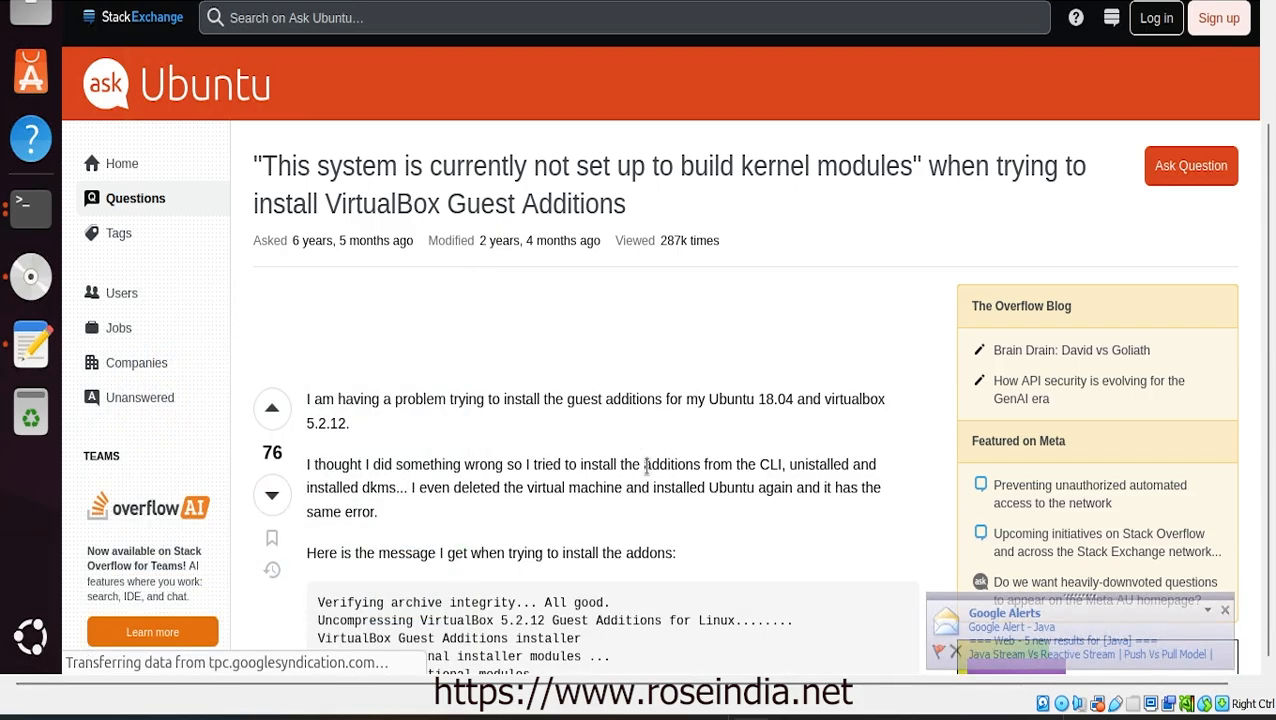
{"action": "scroll", "coordinate": [645, 466], "scroll_direction": "down", "scroll_amount": 10}
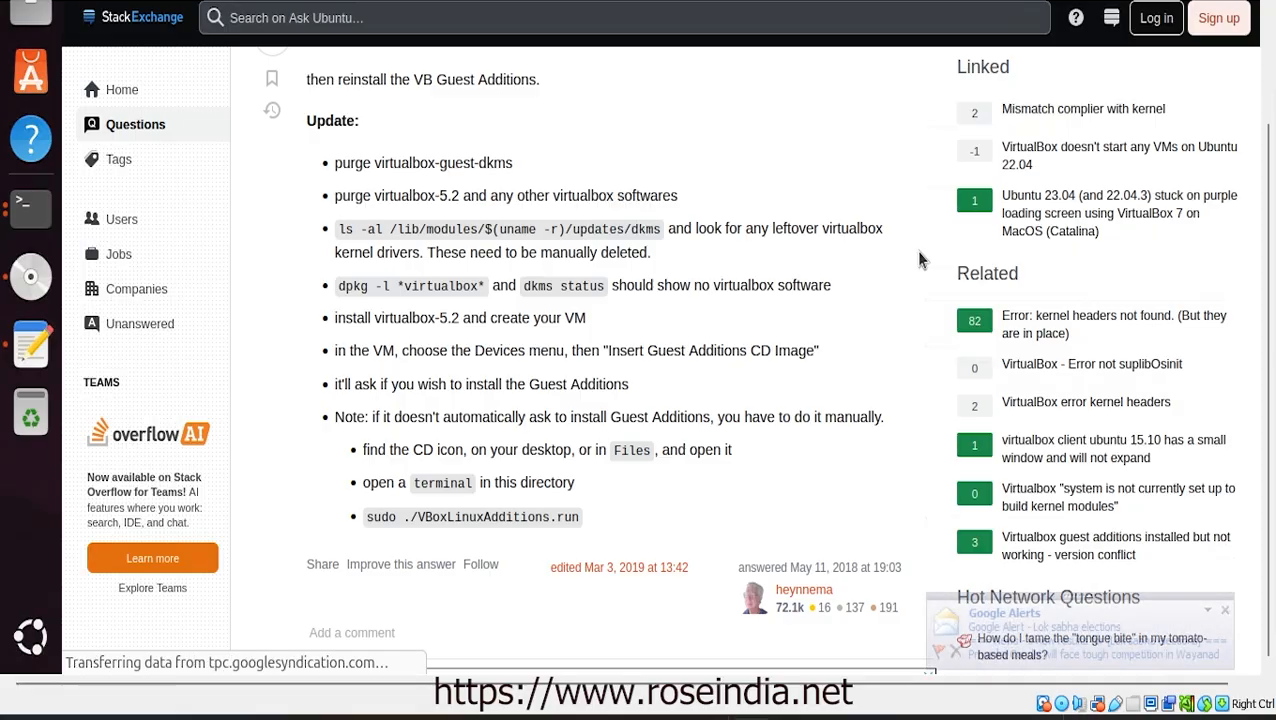
{"action": "scroll", "coordinate": [918, 258], "scroll_direction": "up", "scroll_amount": 2}
{"action": "scroll", "coordinate": [918, 258], "scroll_direction": "up", "scroll_amount": 5}
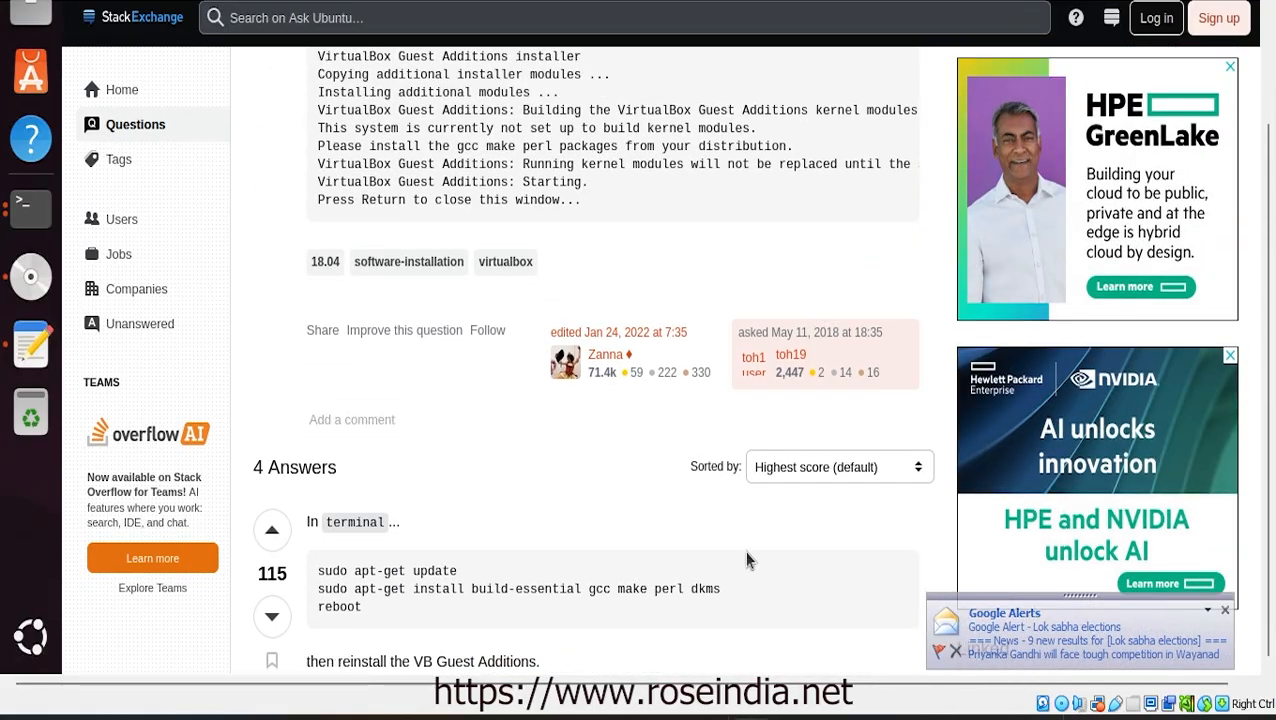
{"action": "left_click_drag", "start_coordinate": [729, 595], "coordinate": [318, 571]}
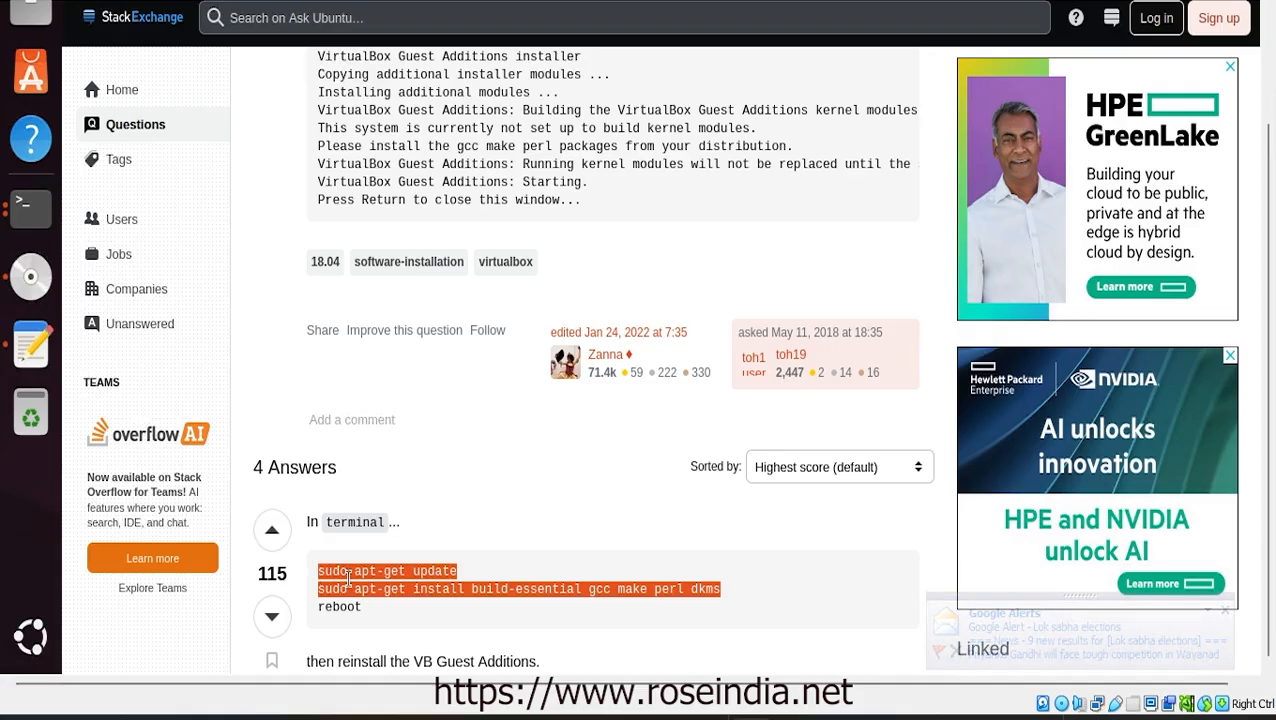
{"action": "right_click", "coordinate": [348, 578]}
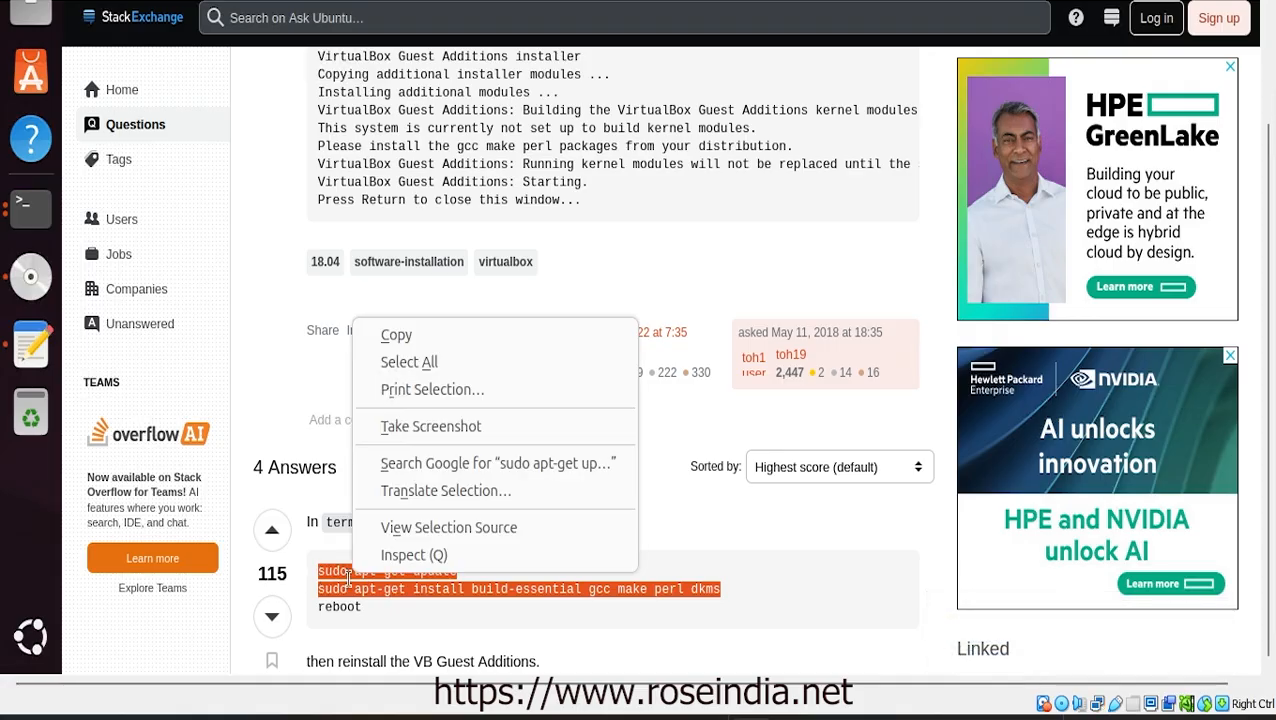
Copy the apt-get commands and paste them below a '===========' separator in install.txt
{"action": "left_click", "coordinate": [418, 342]}
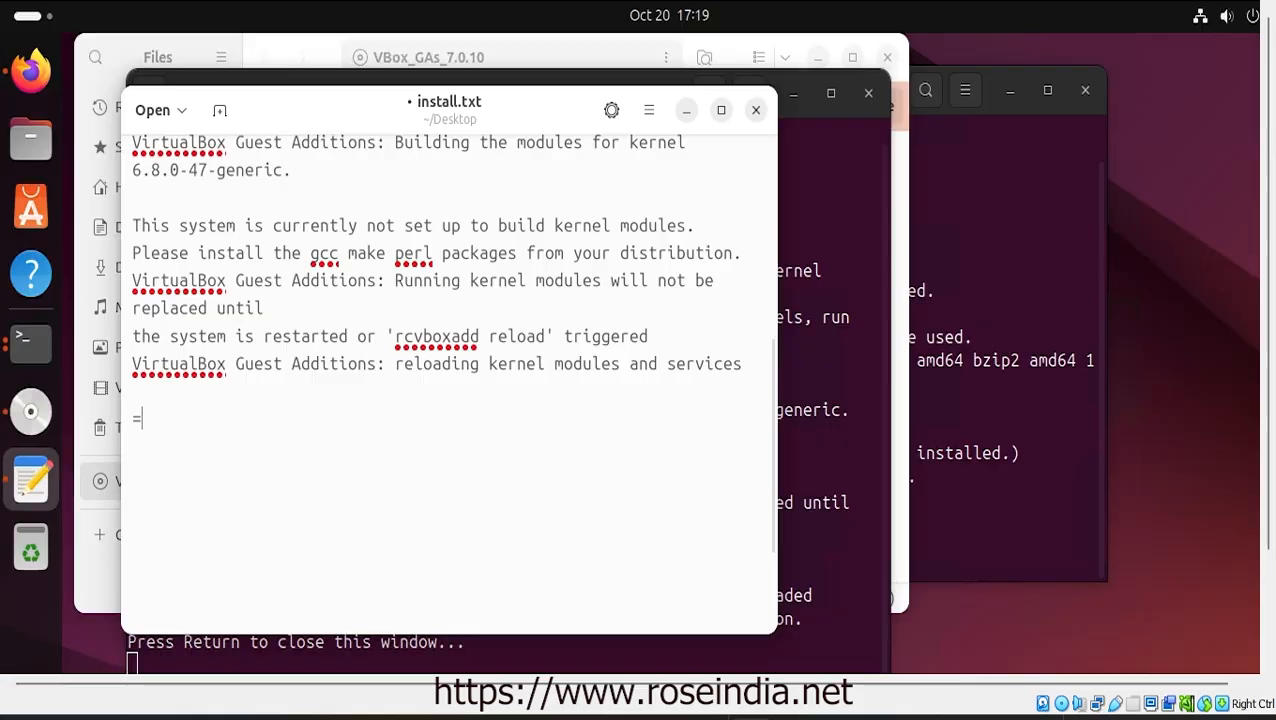
{"action": "type", "text": "============="}
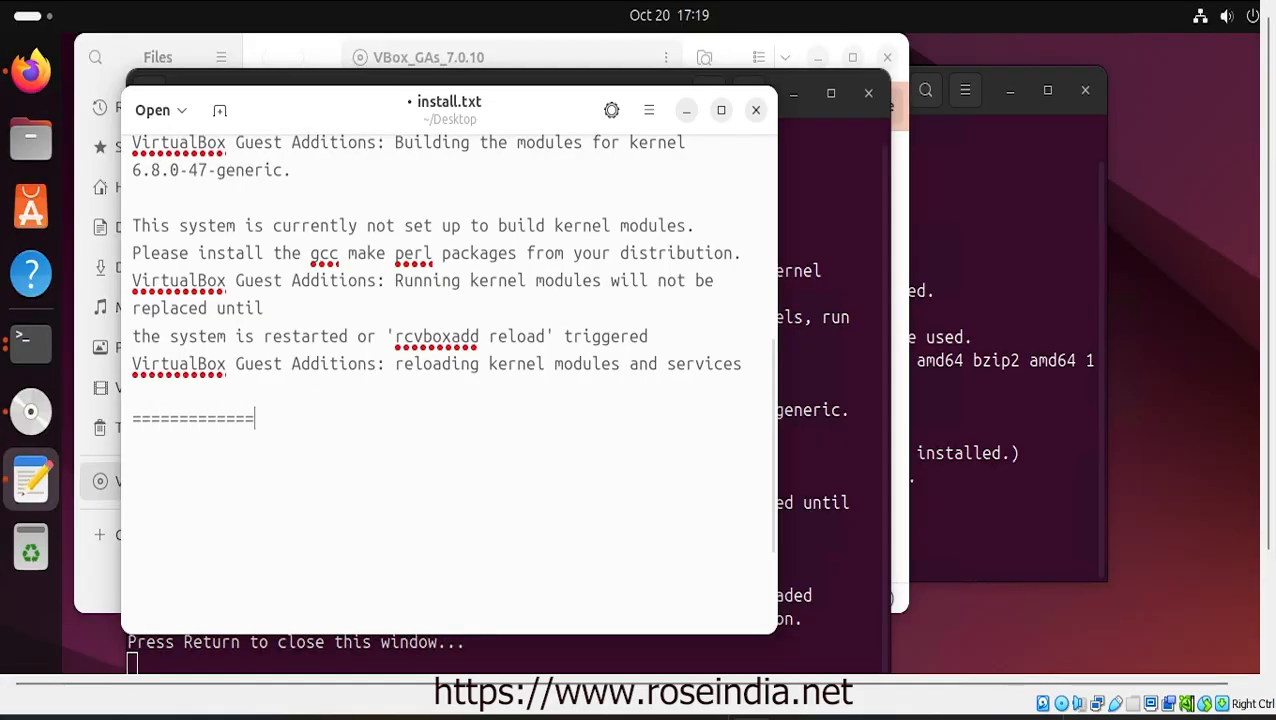
{"action": "key", "text": "ctrl+v"}
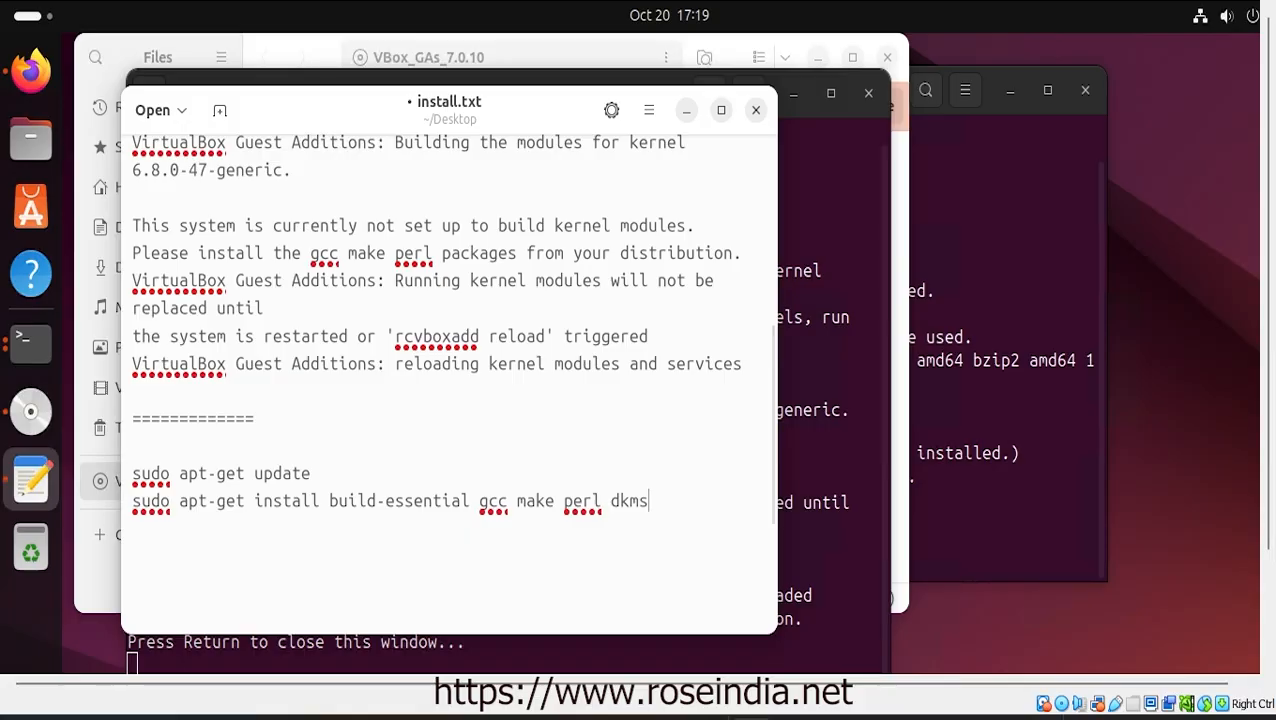
{"action": "key", "text": "Return"}
{"action": "key", "text": "Return"}
Run the sudo apt-get update line in the terminal
{"action": "left_click_drag", "start_coordinate": [317, 472], "coordinate": [108, 481]}
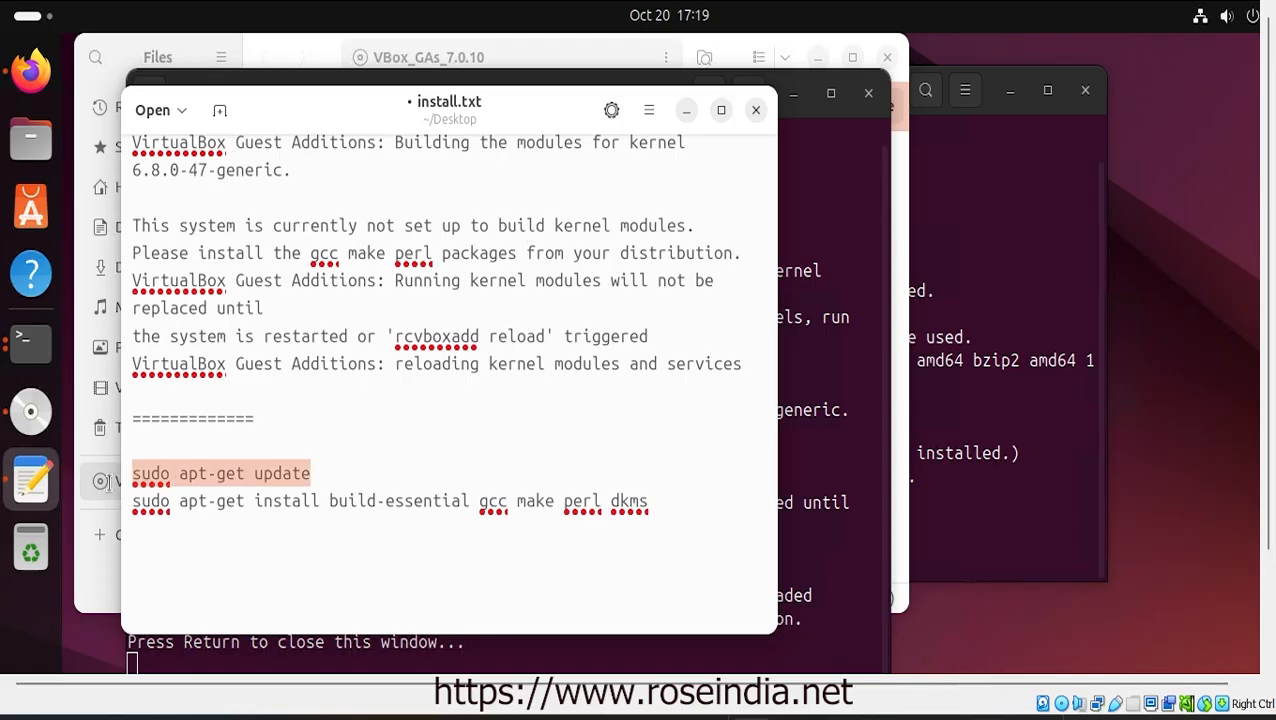
{"action": "left_click", "coordinate": [972, 287]}
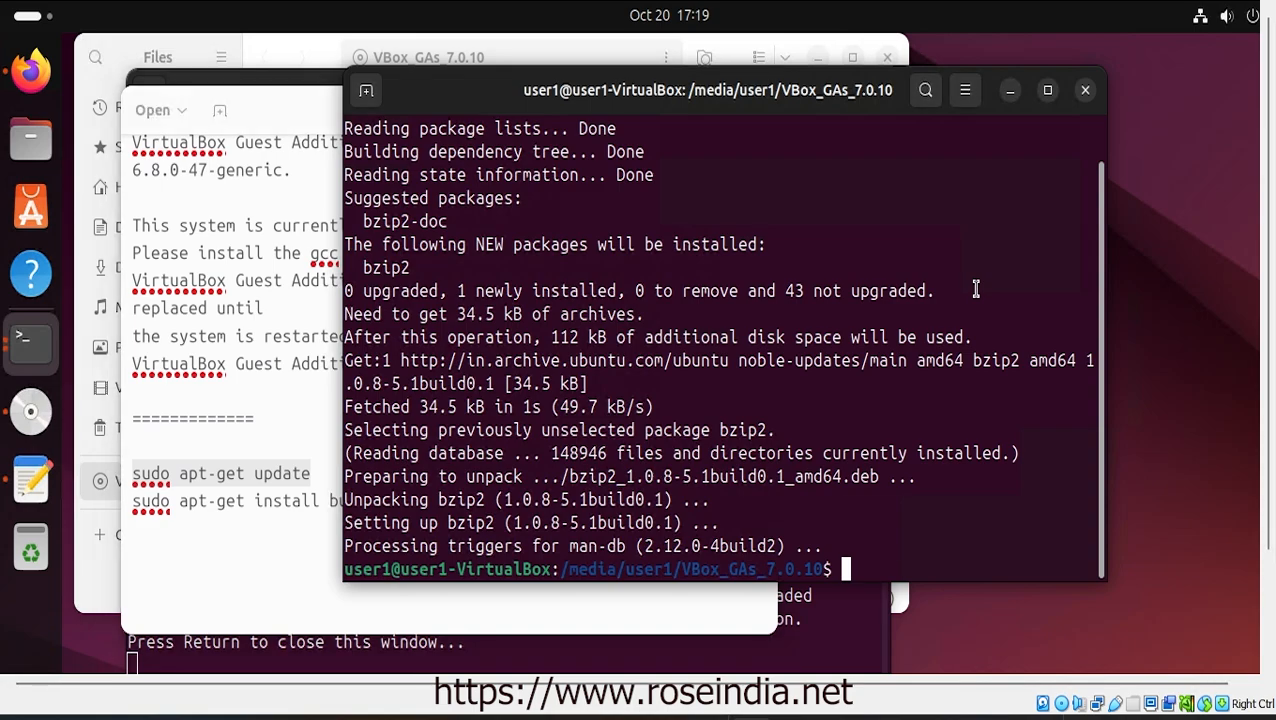
{"action": "right_click", "coordinate": [890, 310]}
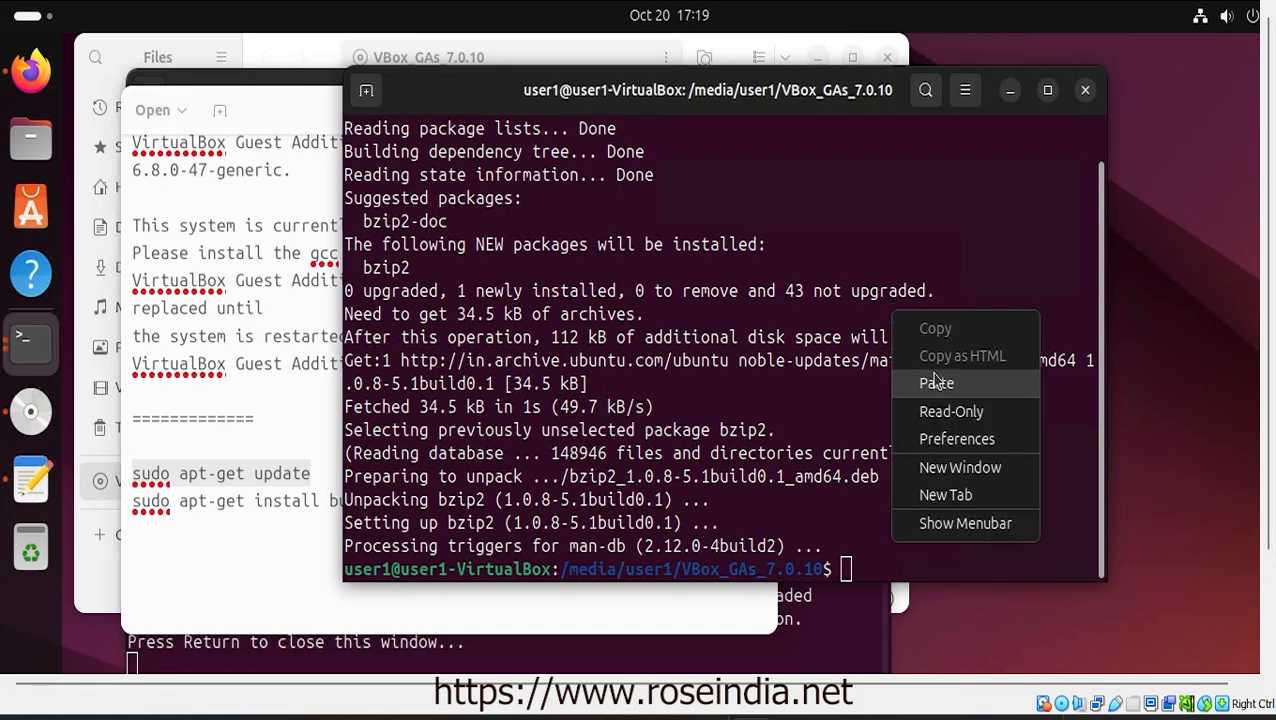
{"action": "left_click", "coordinate": [933, 376]}
{"action": "key", "text": "Return"}
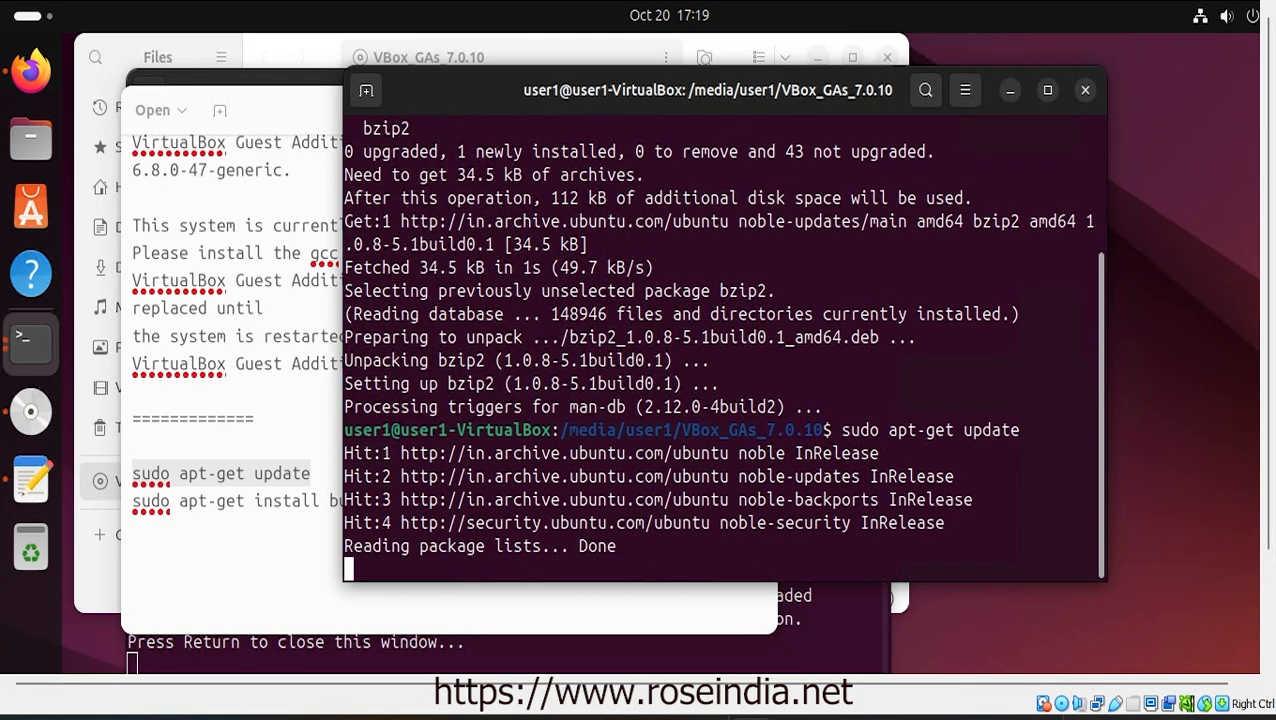
Run the install command for build-essential, gcc, make, perl and dkms, confirming with y
{"action": "left_click", "coordinate": [272, 545]}
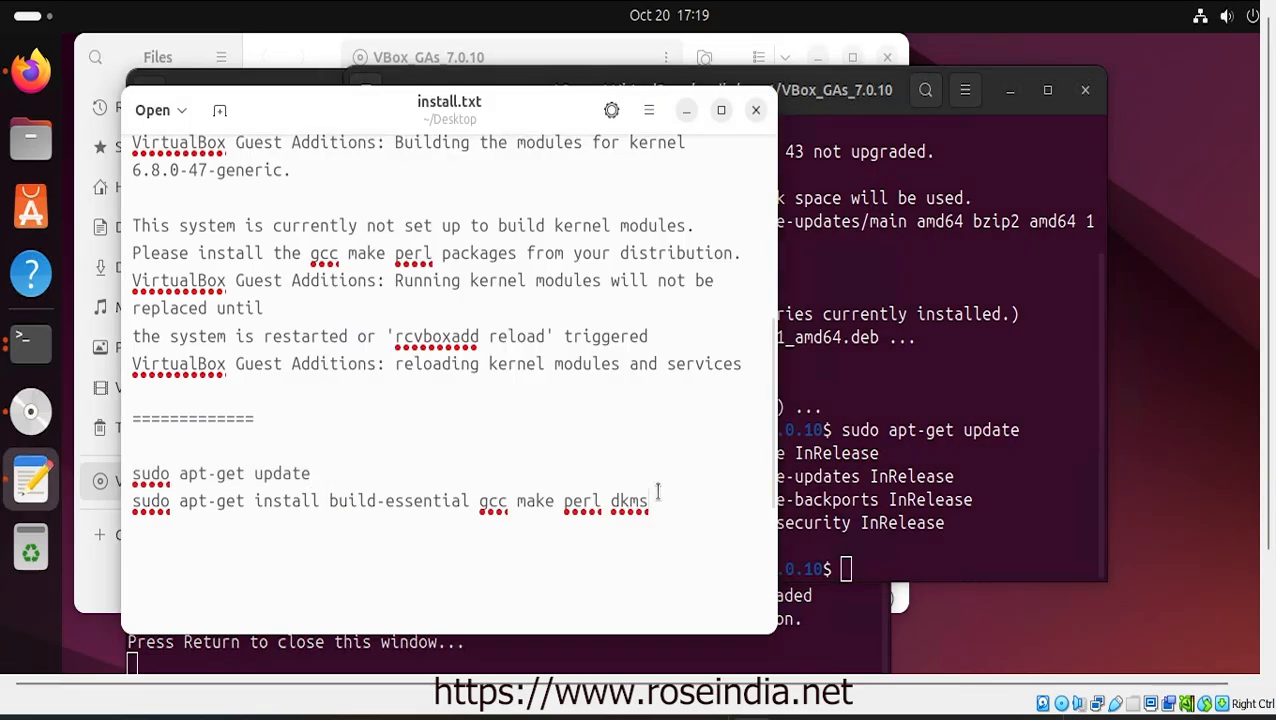
{"action": "left_click_drag", "start_coordinate": [655, 500], "coordinate": [128, 502]}
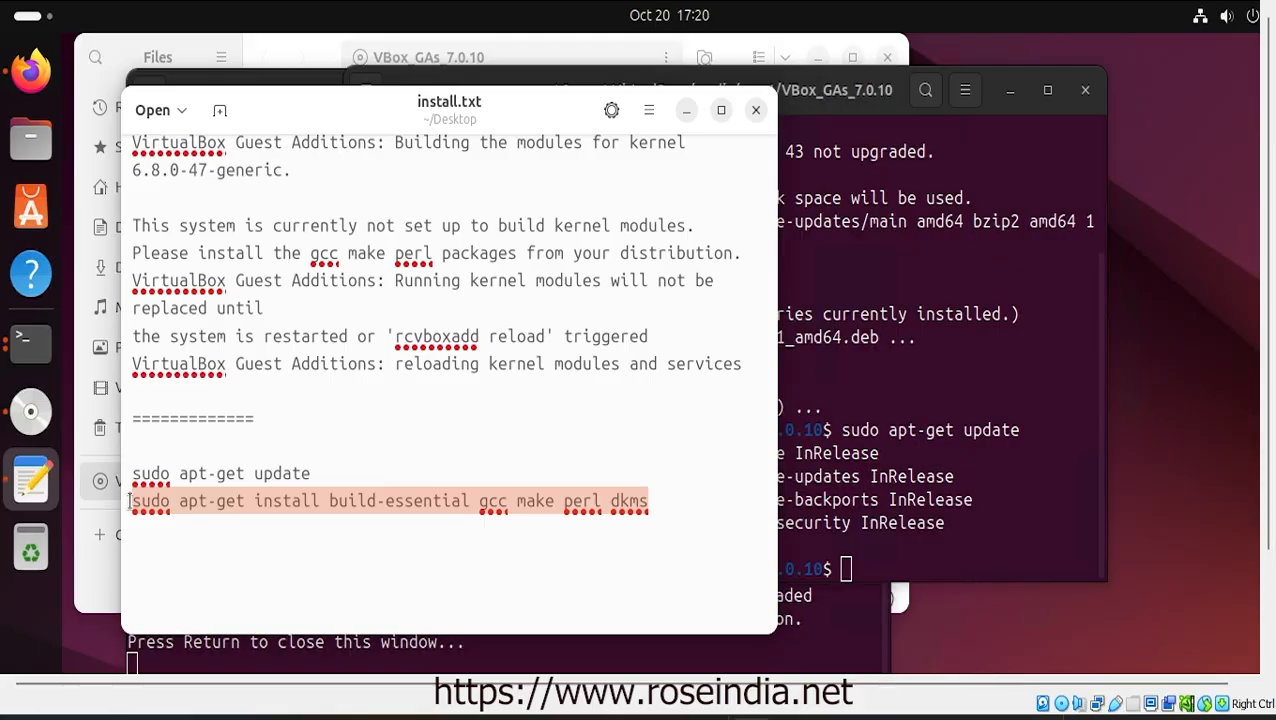
{"action": "left_click", "coordinate": [896, 408]}
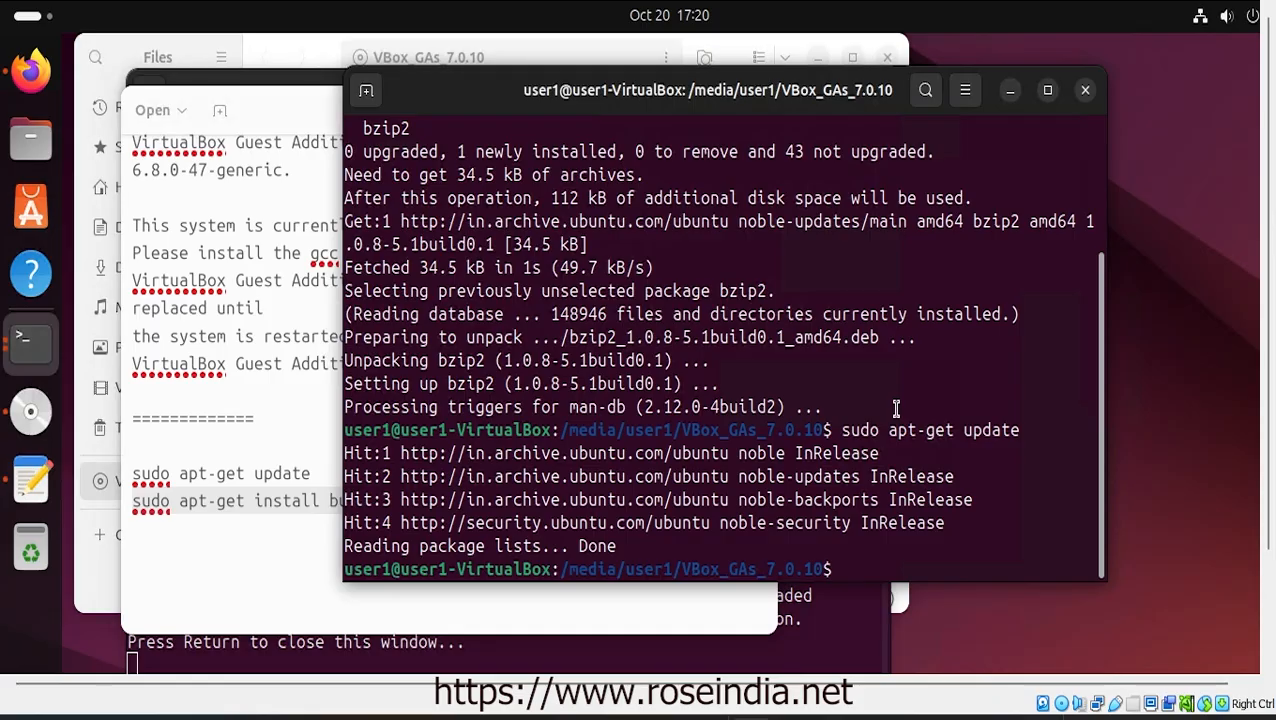
{"action": "right_click", "coordinate": [896, 408]}
{"action": "left_click", "coordinate": [945, 483]}
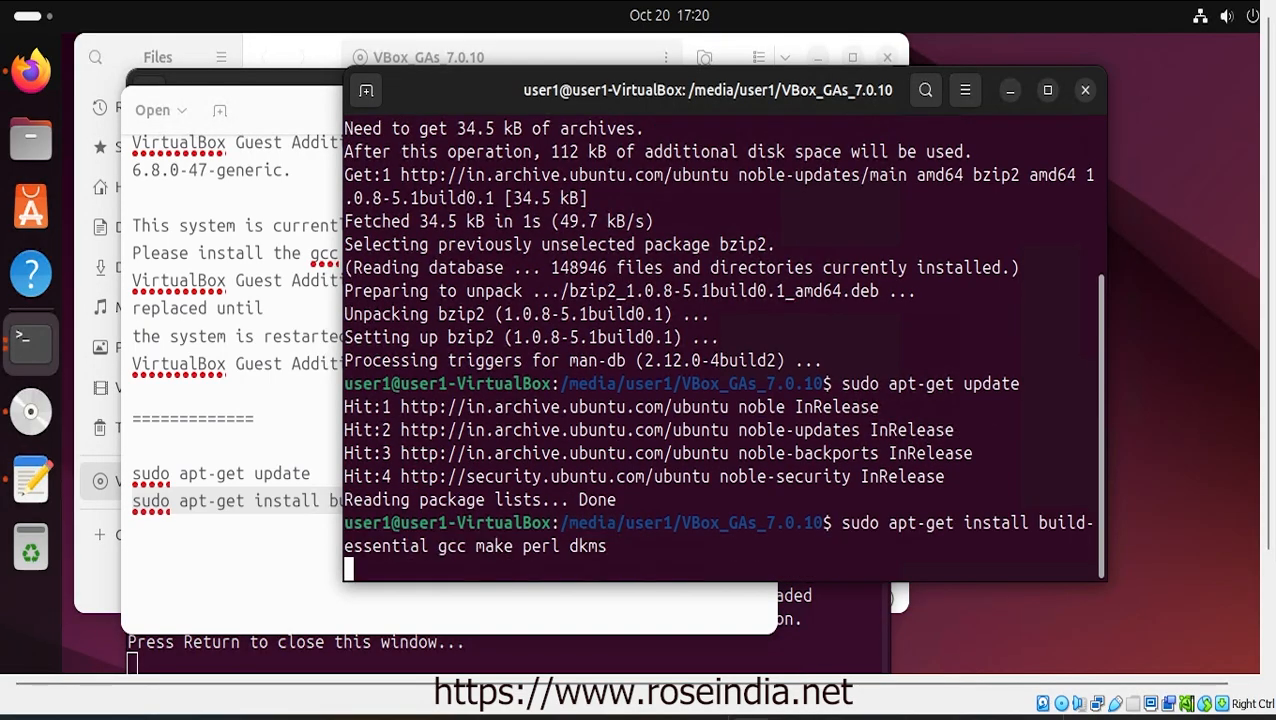
{"action": "key", "text": "Return"}
{"action": "type", "text": "y"}
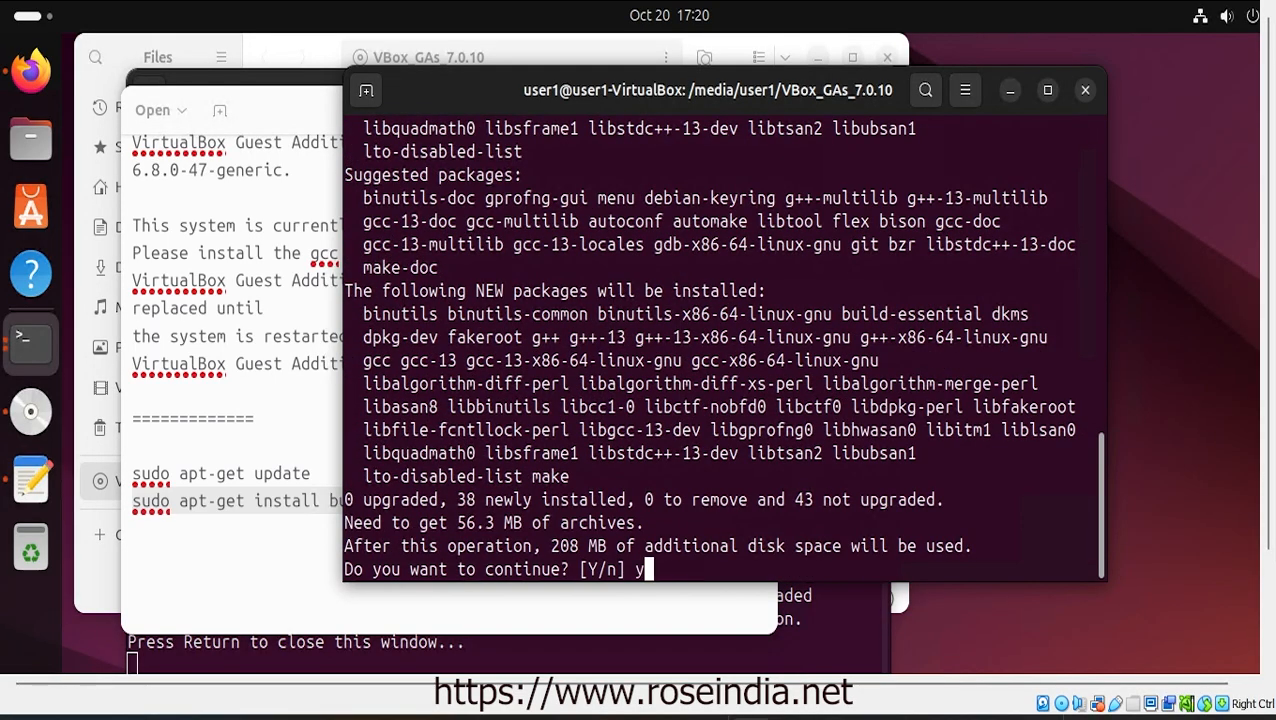
{"action": "key", "text": "Return"}
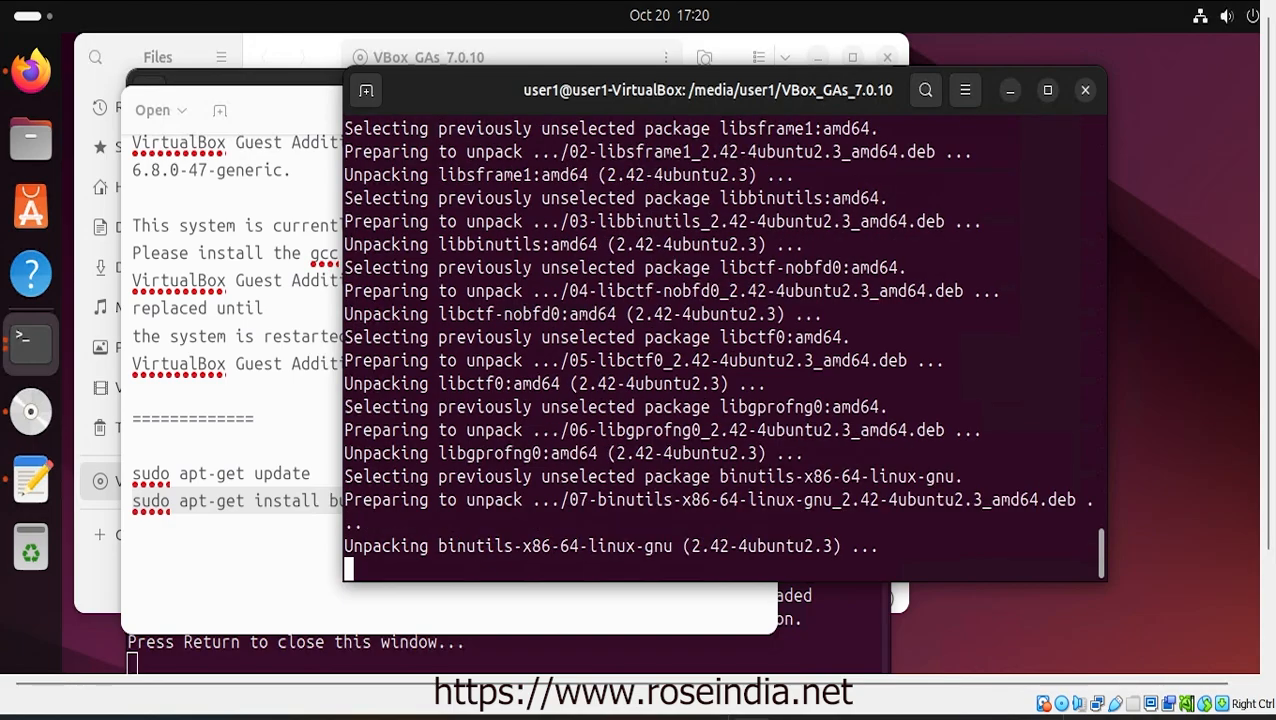
Close the install.txt editor and the old Guest Additions output window
{"action": "left_click", "coordinate": [282, 125]}
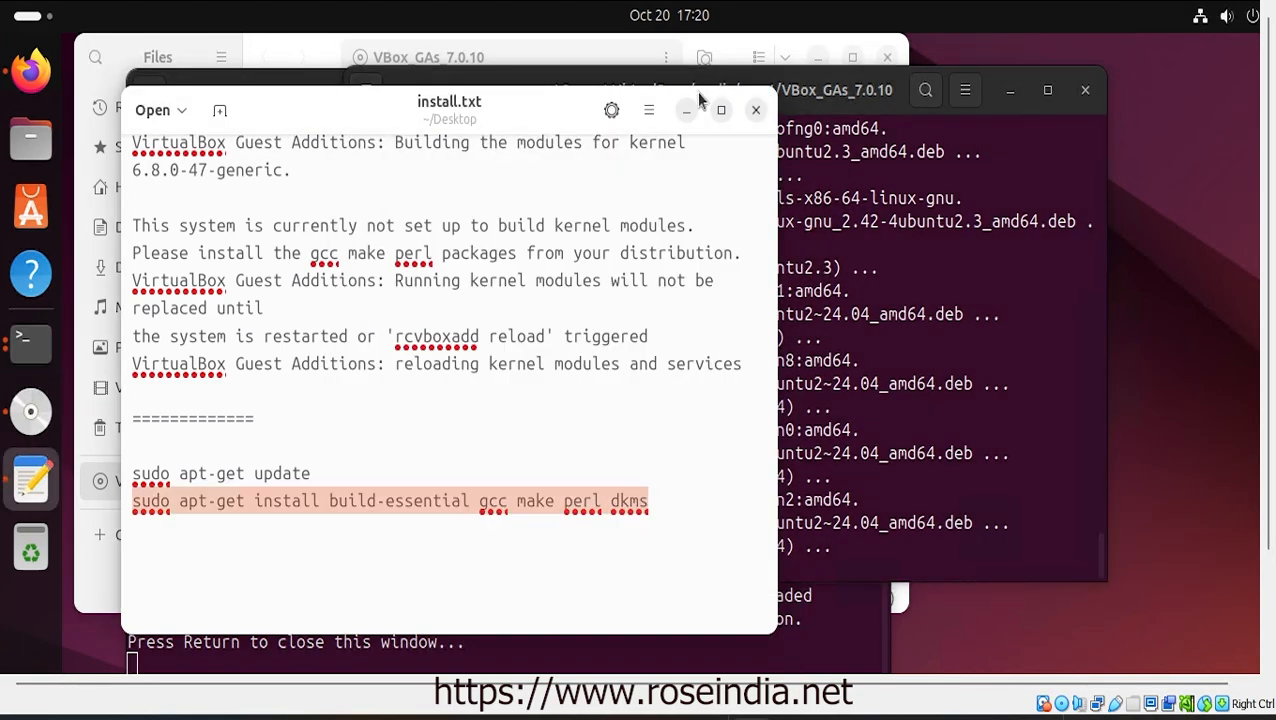
{"action": "left_click", "coordinate": [755, 112]}
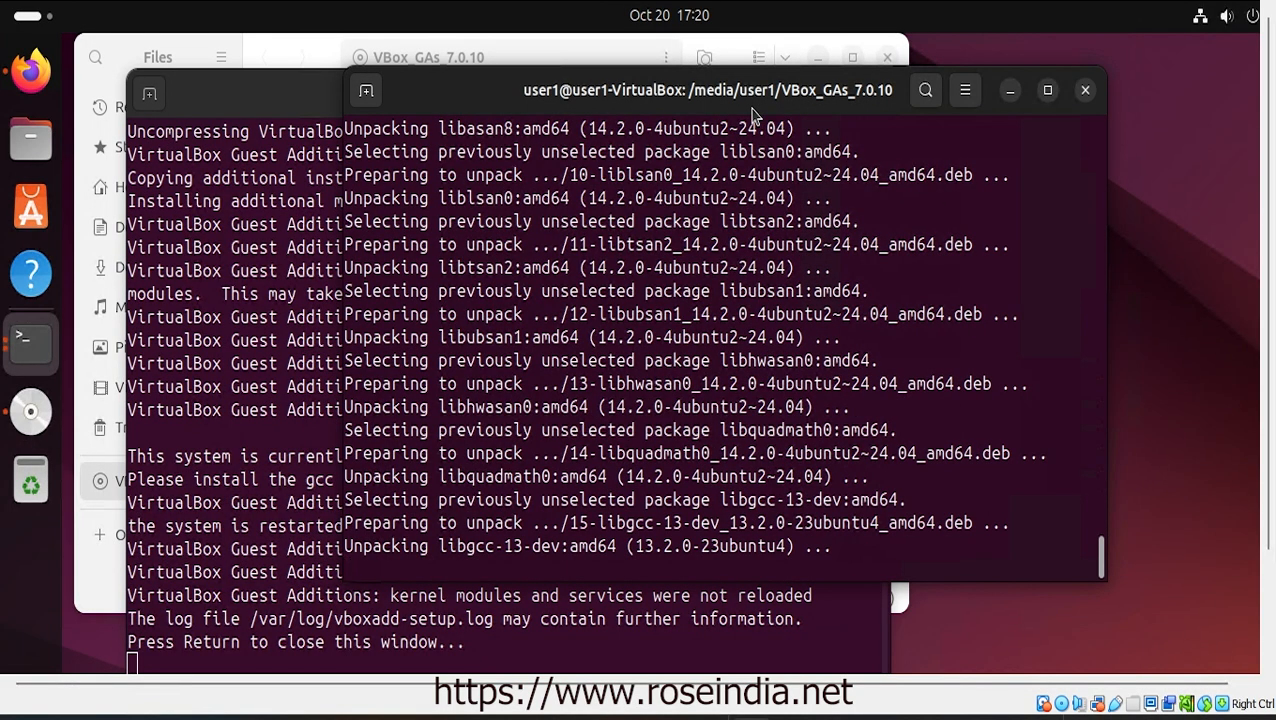
{"action": "left_click", "coordinate": [283, 110]}
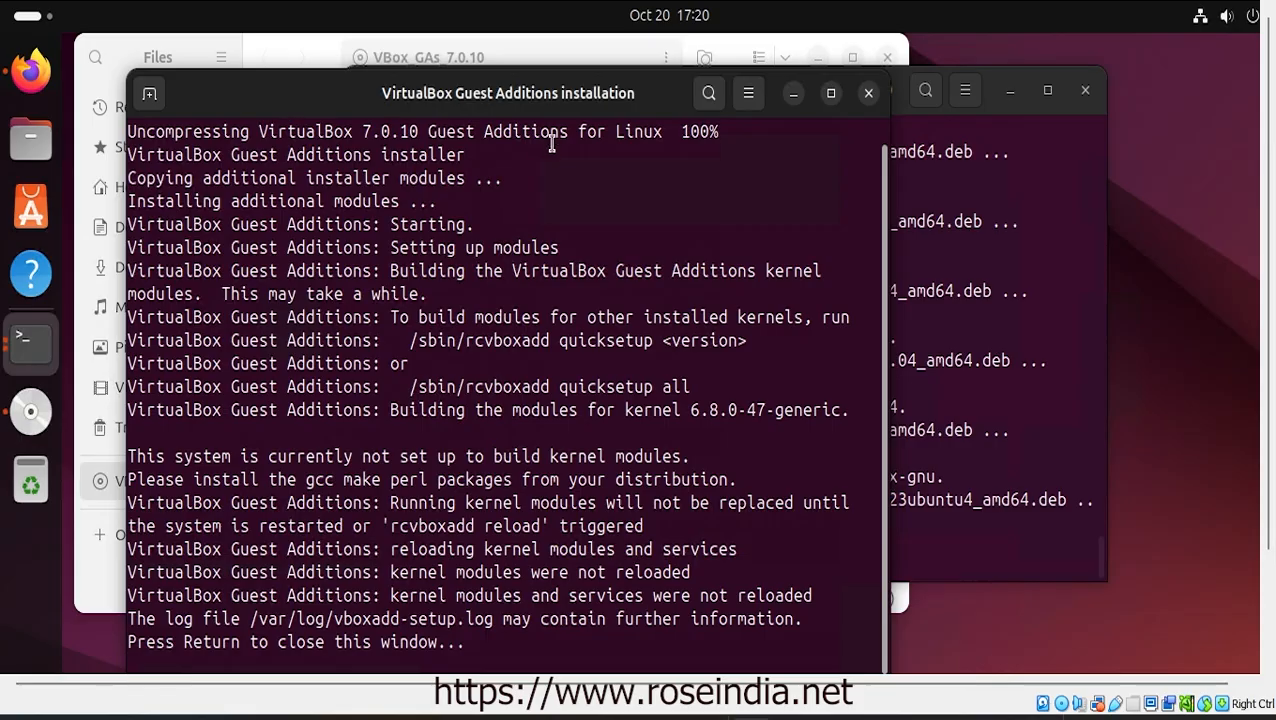
{"action": "key", "text": "Return"}
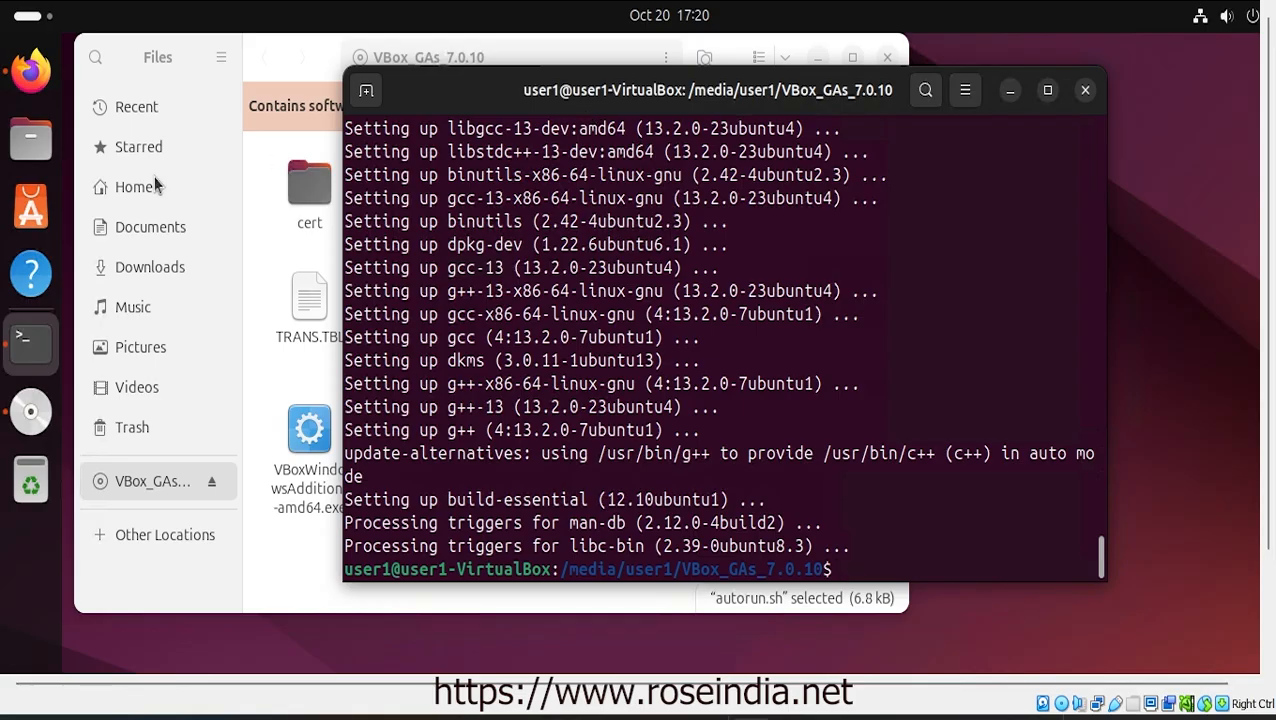
Rerun autorun.sh from the VBox_GAs_7.0.10 disc with the password, then close the finished installer output
{"action": "left_click", "coordinate": [281, 535]}
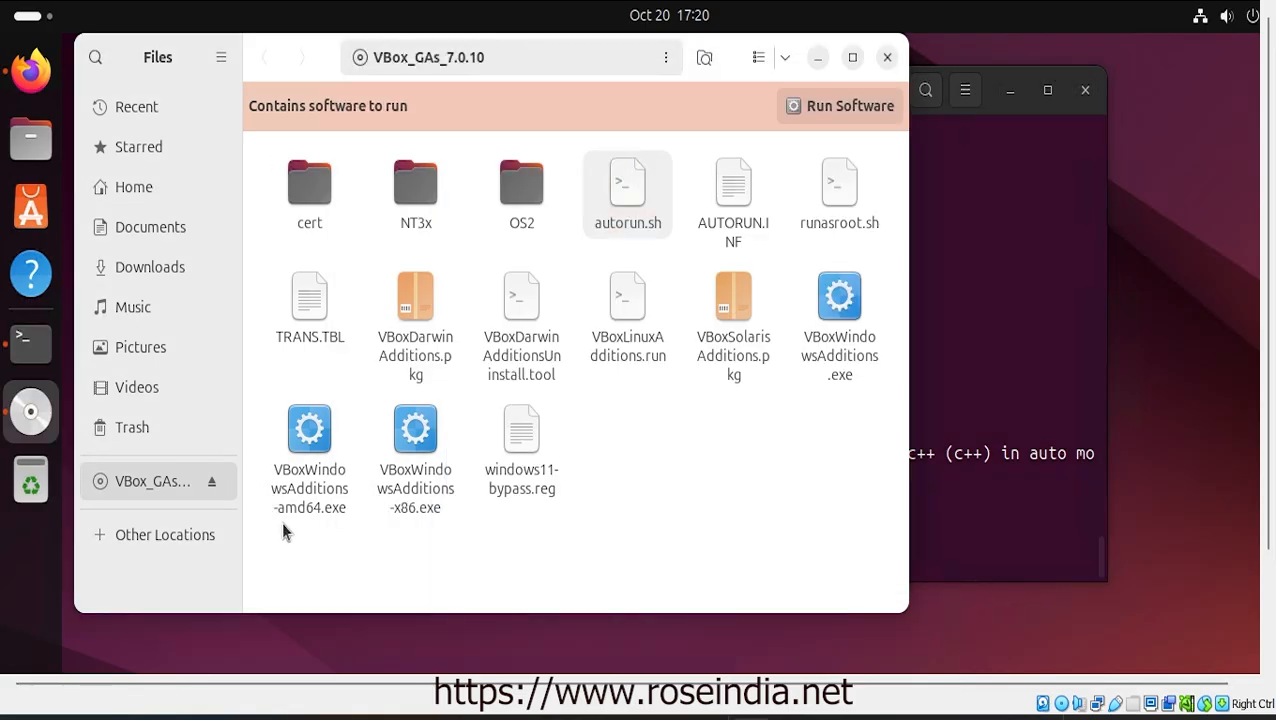
{"action": "right_click", "coordinate": [615, 186]}
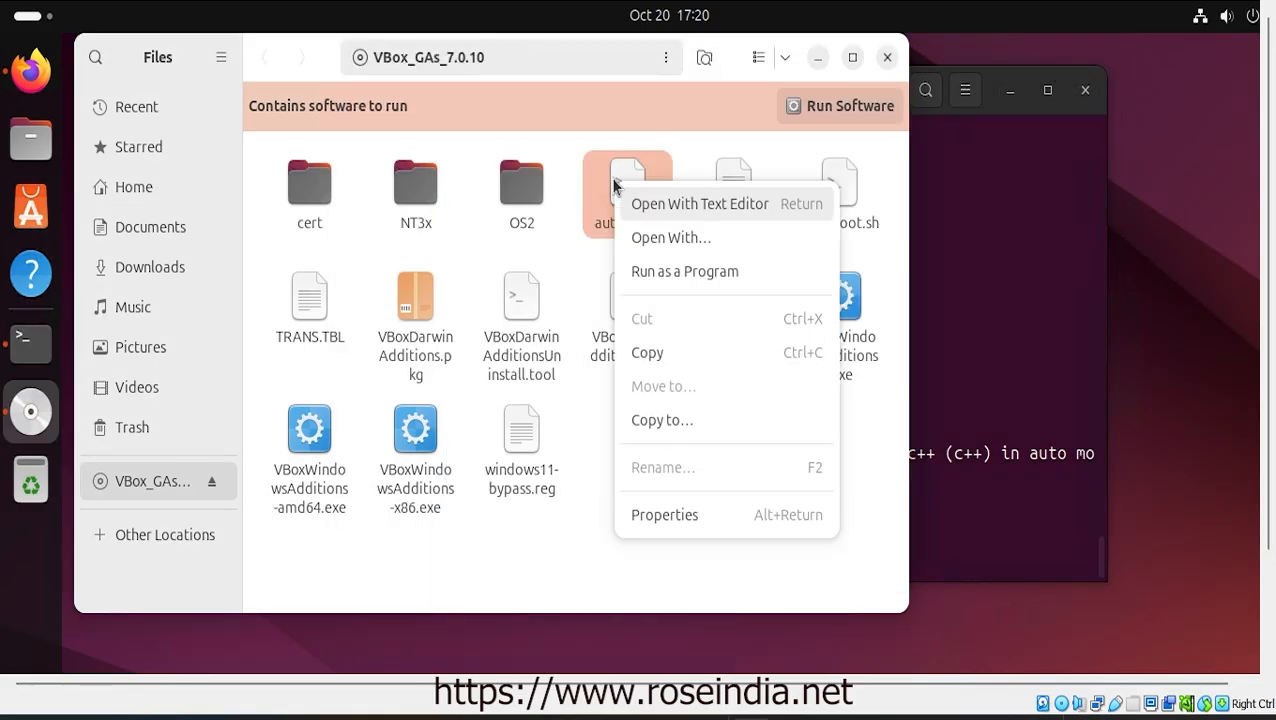
{"action": "left_click", "coordinate": [686, 271]}
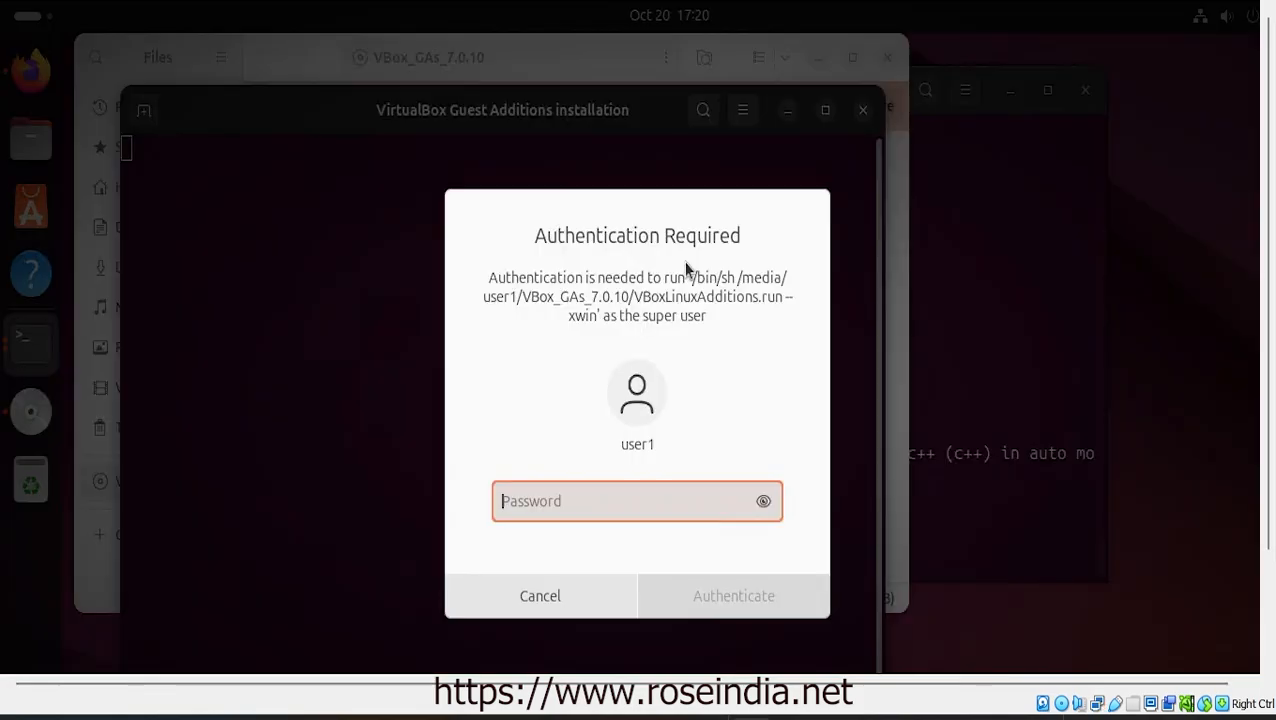
{"action": "type", "text": "•••"}
{"action": "key", "text": "Return"}
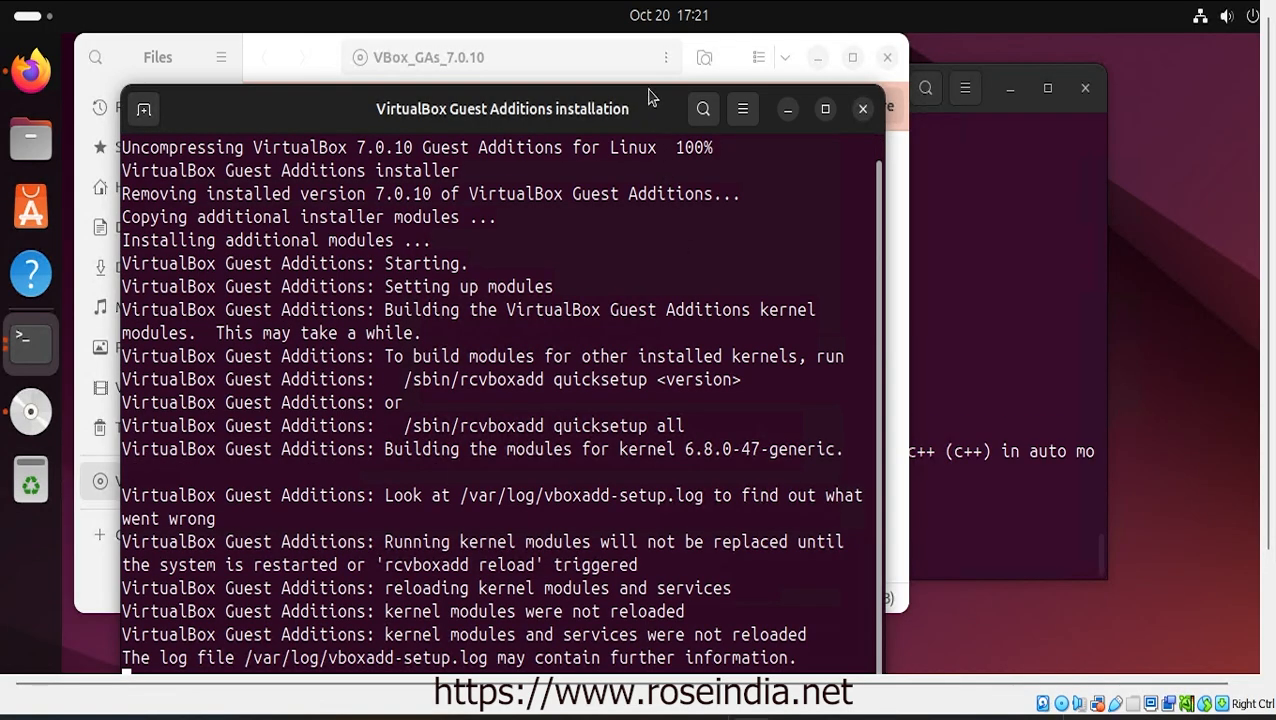
{"action": "mouse_move", "coordinate": [648, 93]}
{"action": "left_mouse_down"}
{"action": "mouse_move", "coordinate": [641, 178]}
{"action": "mouse_move", "coordinate": [648, 84]}
{"action": "left_mouse_up"}
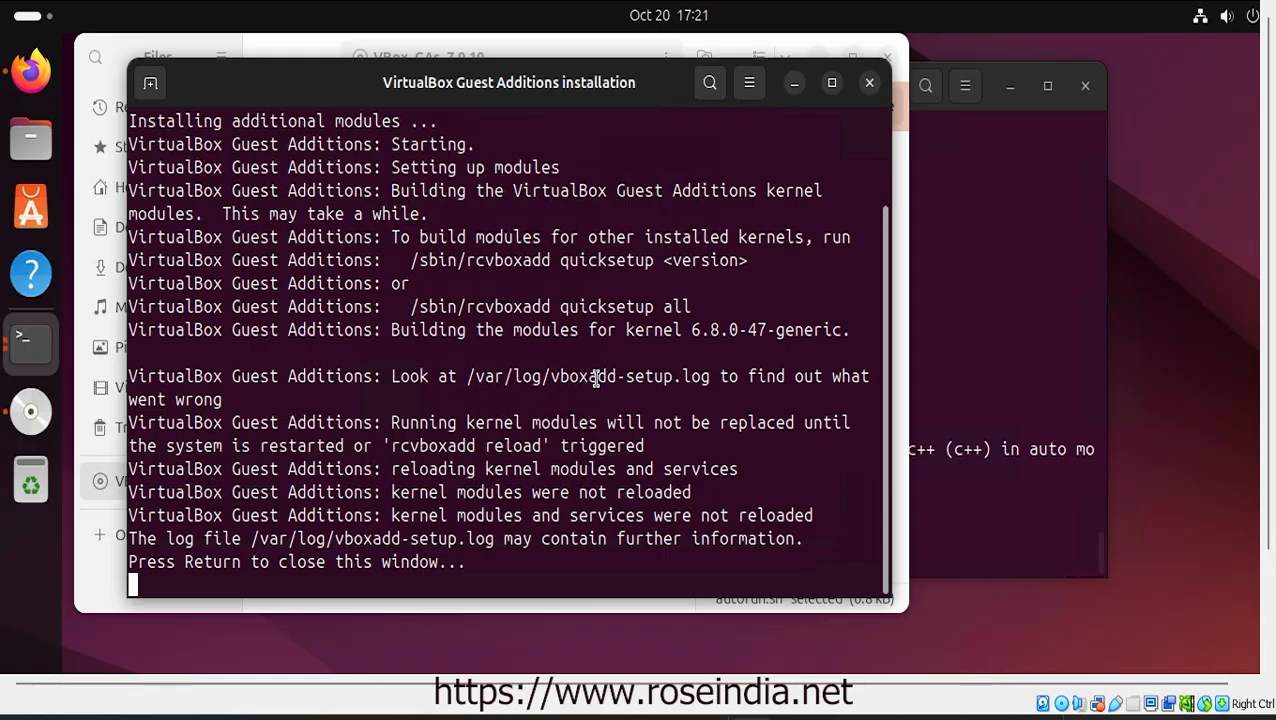
{"action": "key", "text": "Return"}
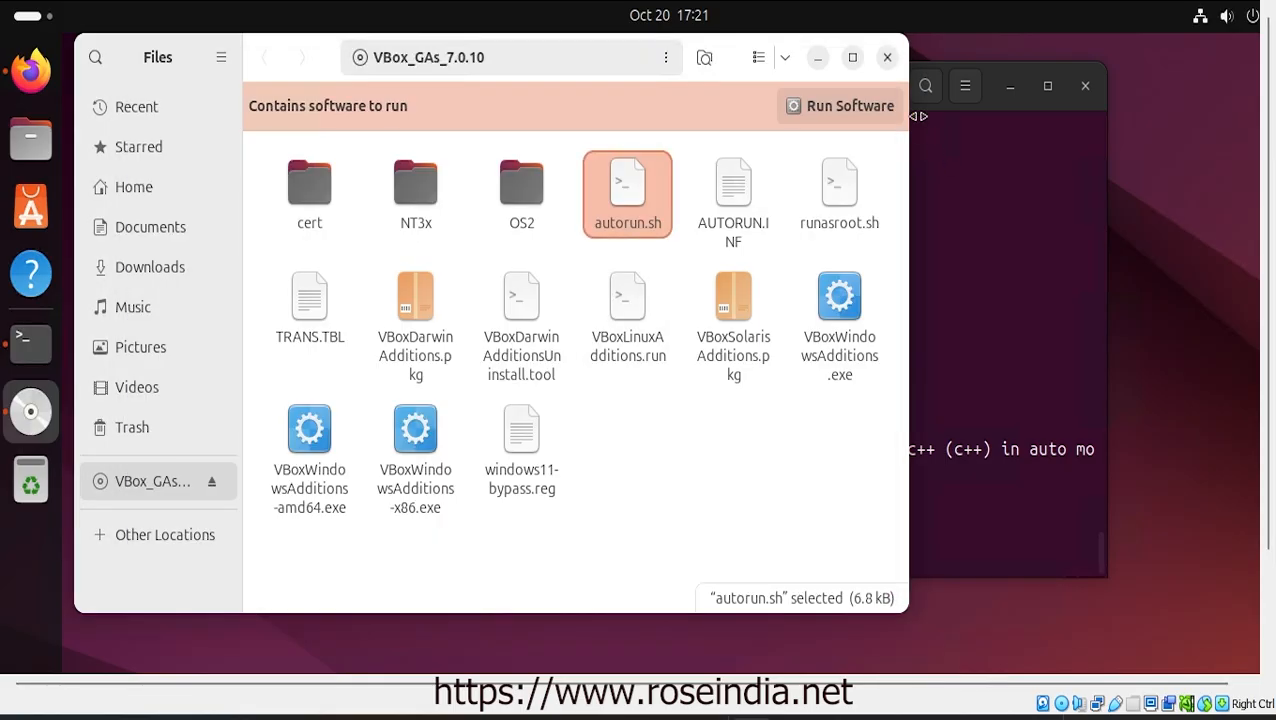
Close the Files and terminal windows and return to the running VirtualBox VM window
{"action": "left_click", "coordinate": [887, 57]}
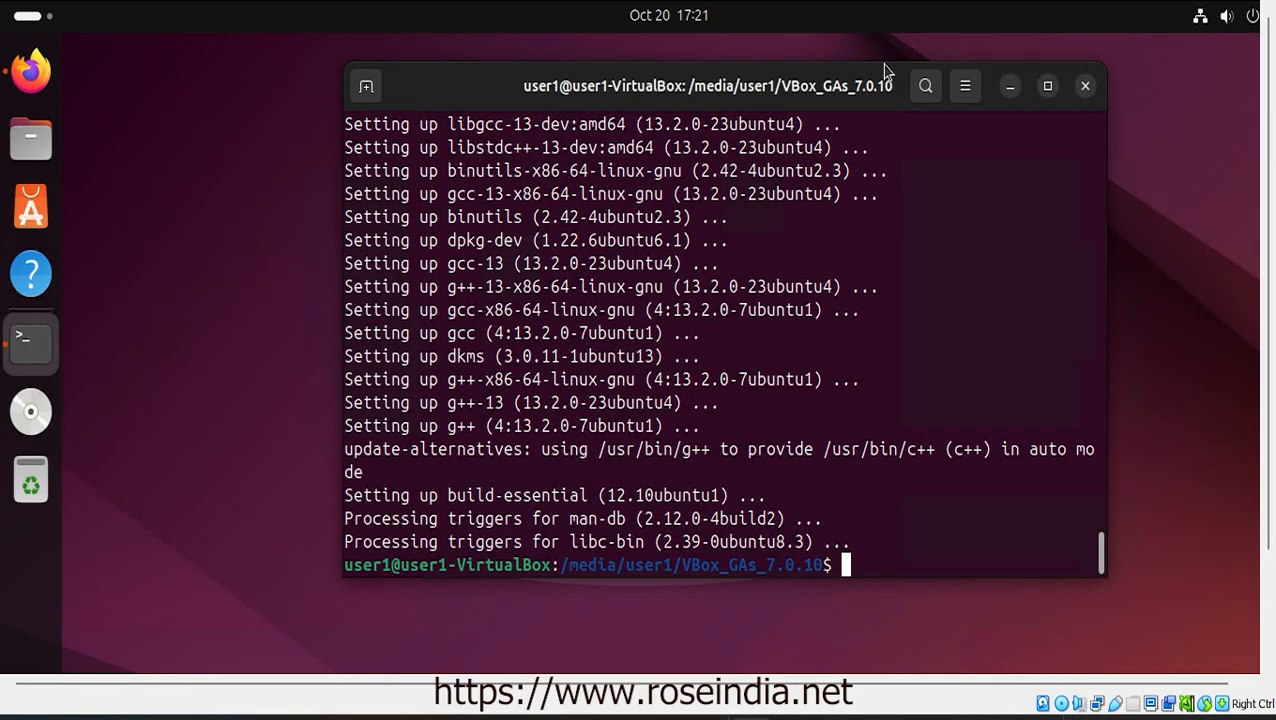
{"action": "left_click", "coordinate": [1087, 88]}
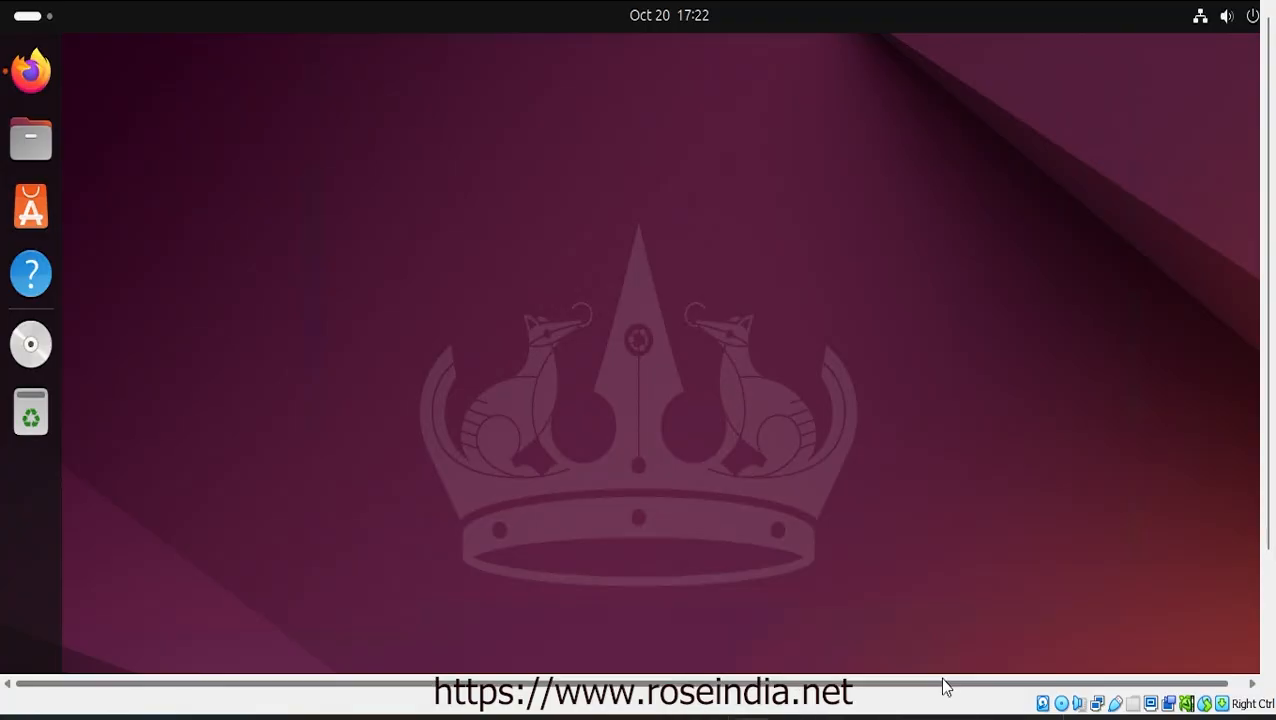
{"action": "left_click", "coordinate": [1041, 717]}
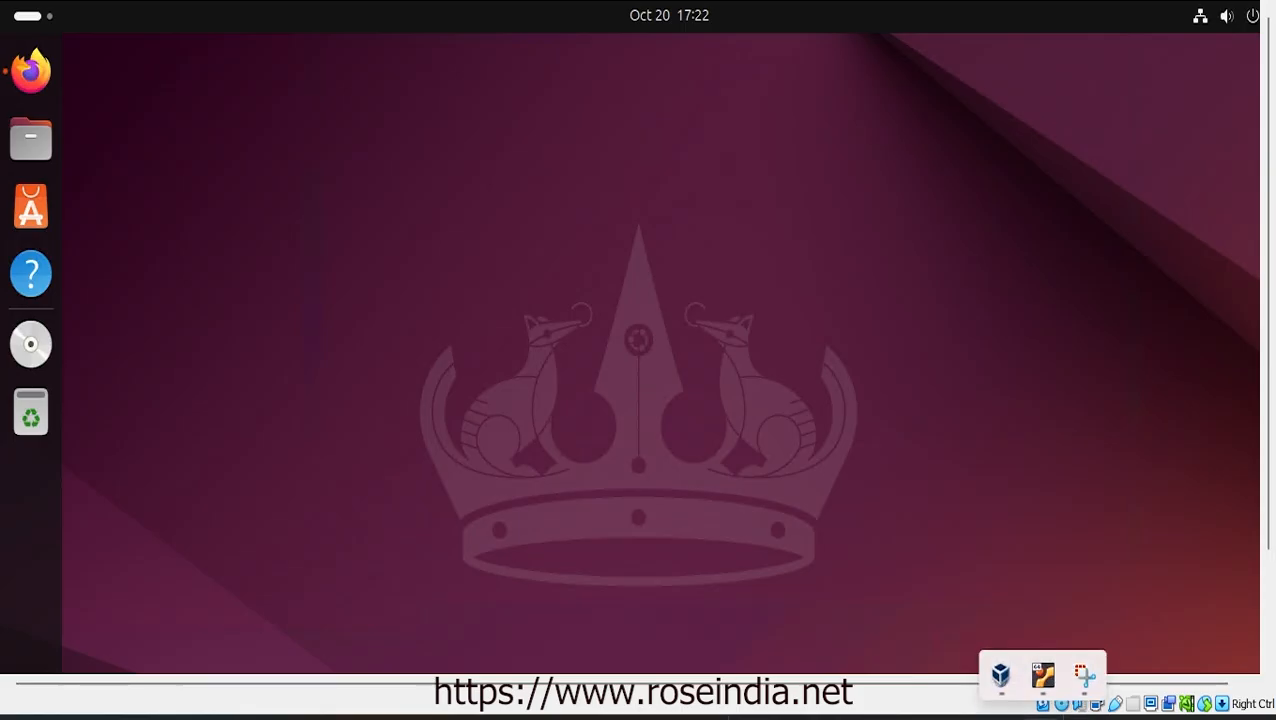
{"action": "left_click", "coordinate": [1042, 680]}
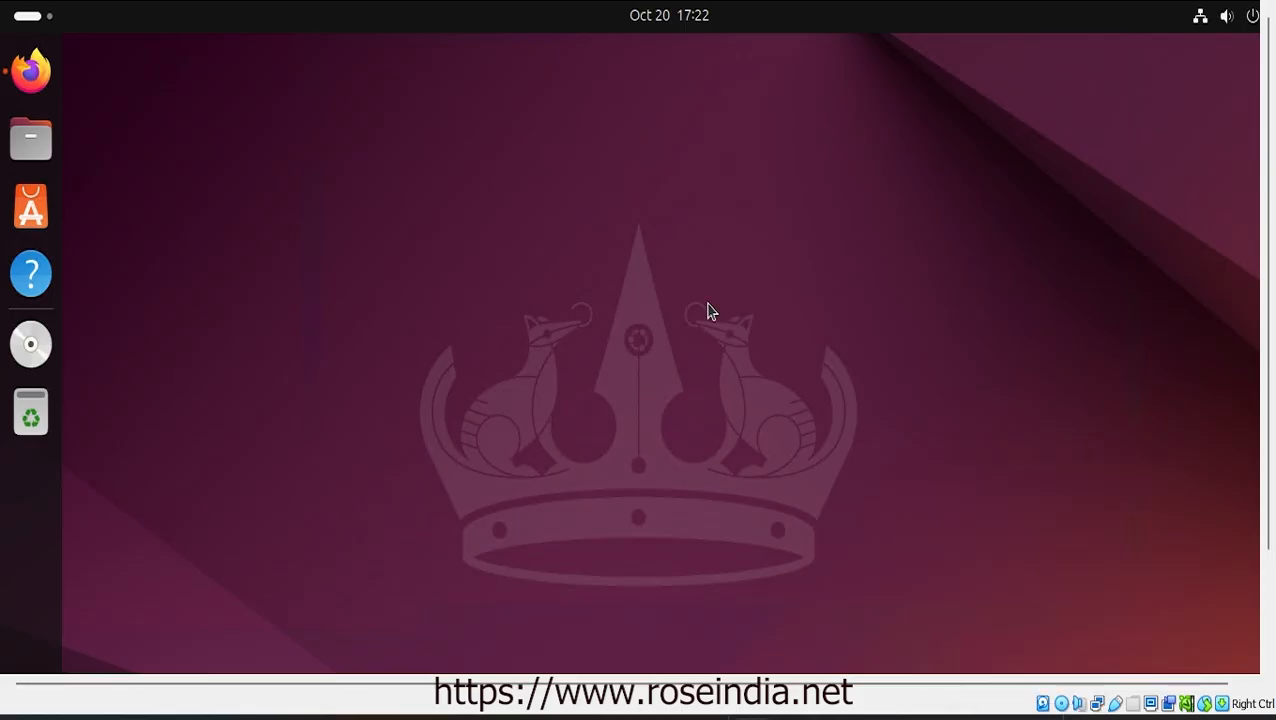
{"action": "left_click", "coordinate": [185, 3]}
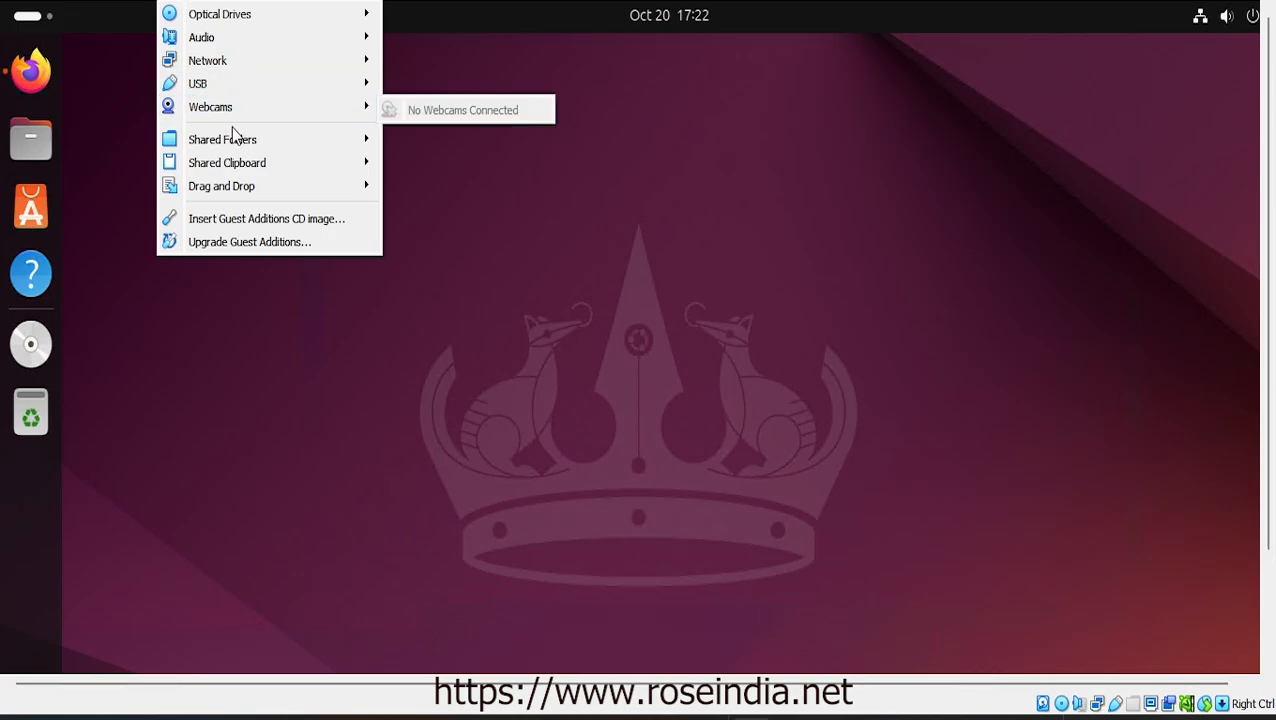
Set Shared Clipboard and Drag and Drop to Bidirectional, then disconnect the remote desktop session
{"action": "mouse_move", "coordinate": [231, 131]}
{"action": "mouse_move", "coordinate": [256, 162]}
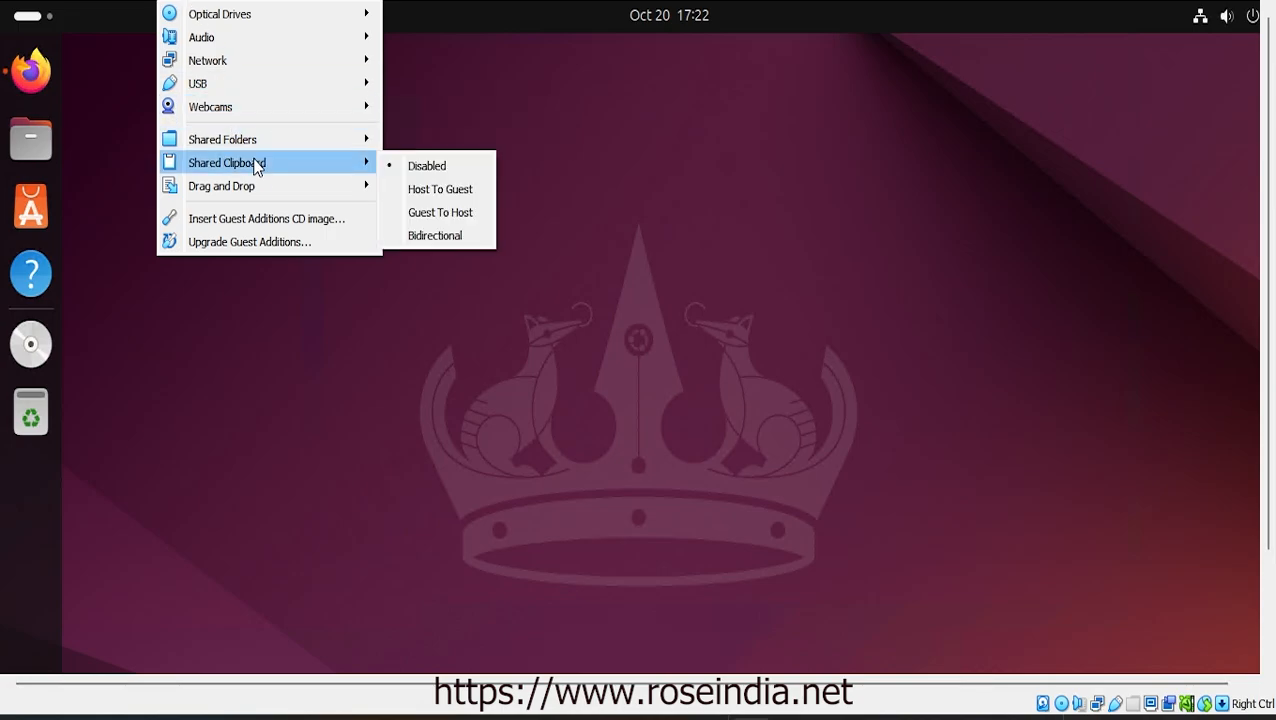
{"action": "left_click", "coordinate": [455, 236]}
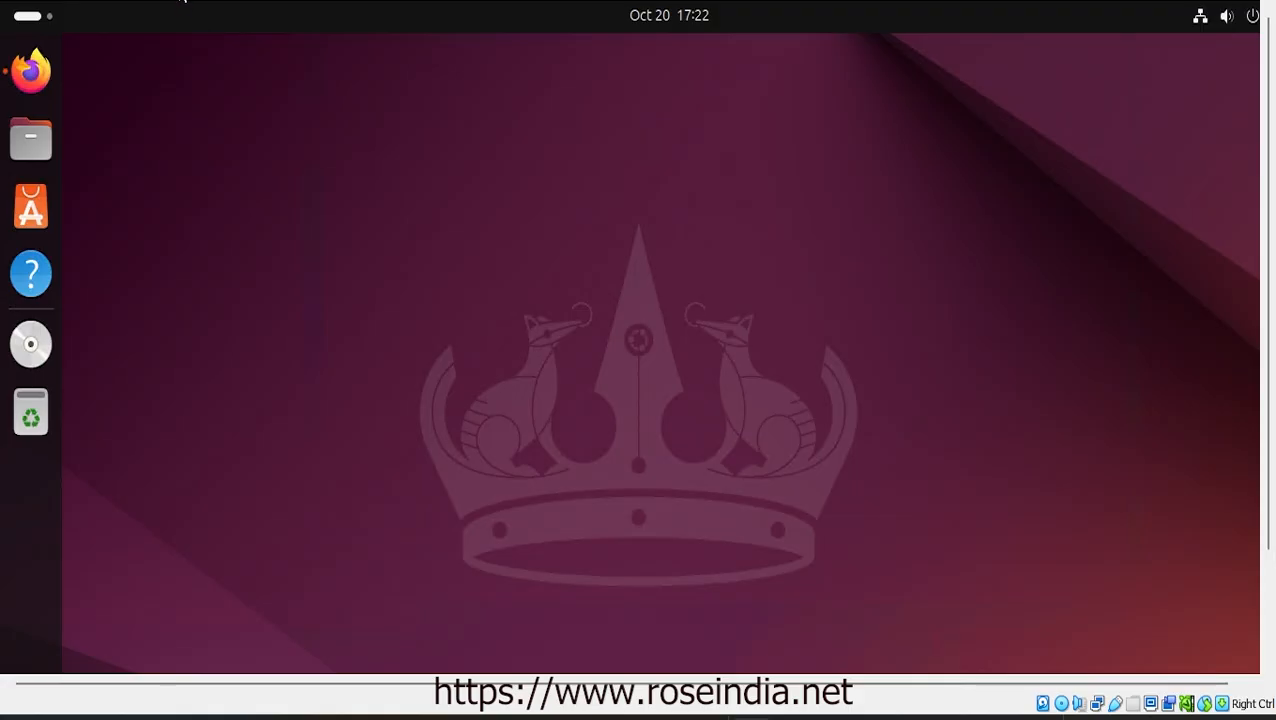
{"action": "left_click", "coordinate": [197, 14]}
{"action": "mouse_move", "coordinate": [251, 186]}
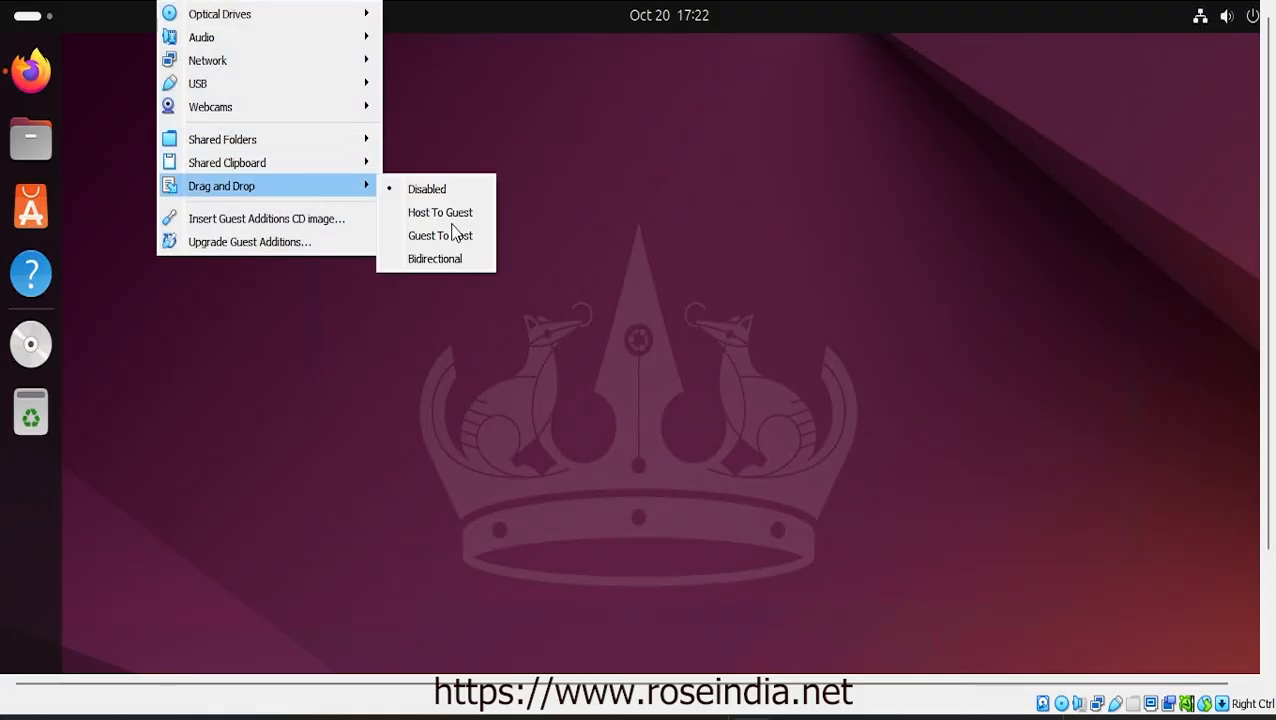
{"action": "left_click", "coordinate": [449, 260]}
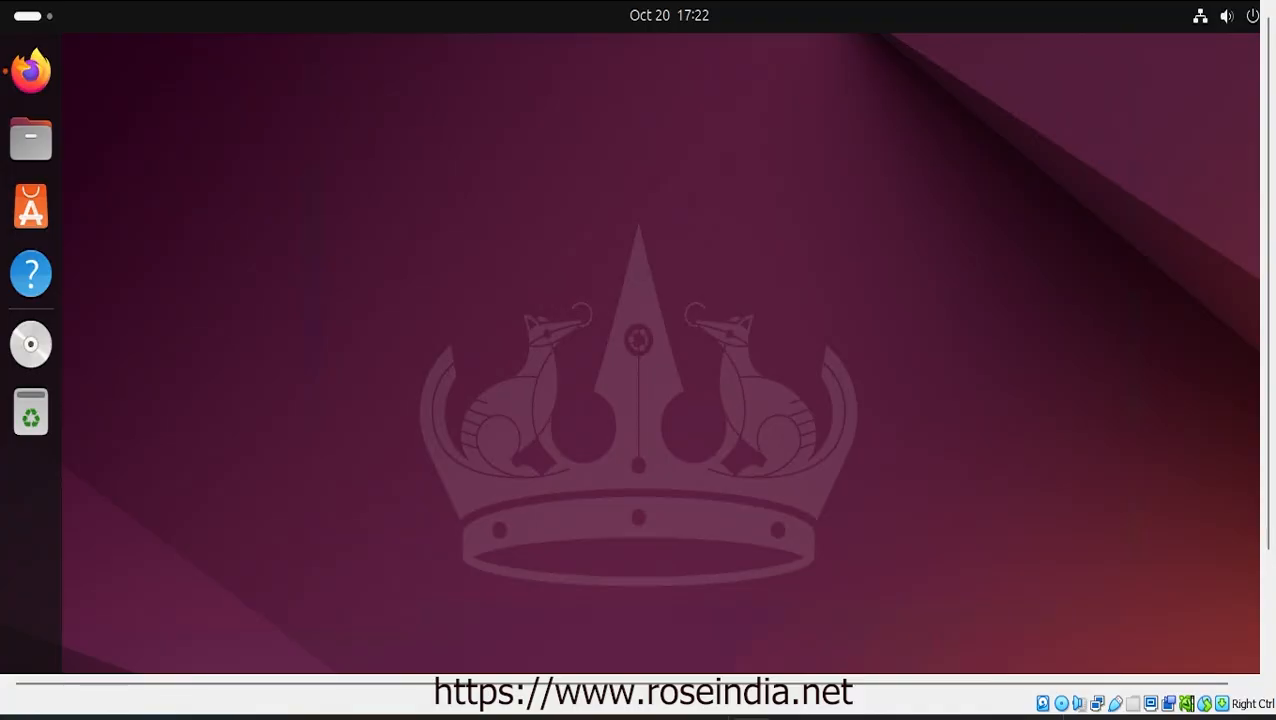
{"action": "left_click", "coordinate": [1256, 2]}
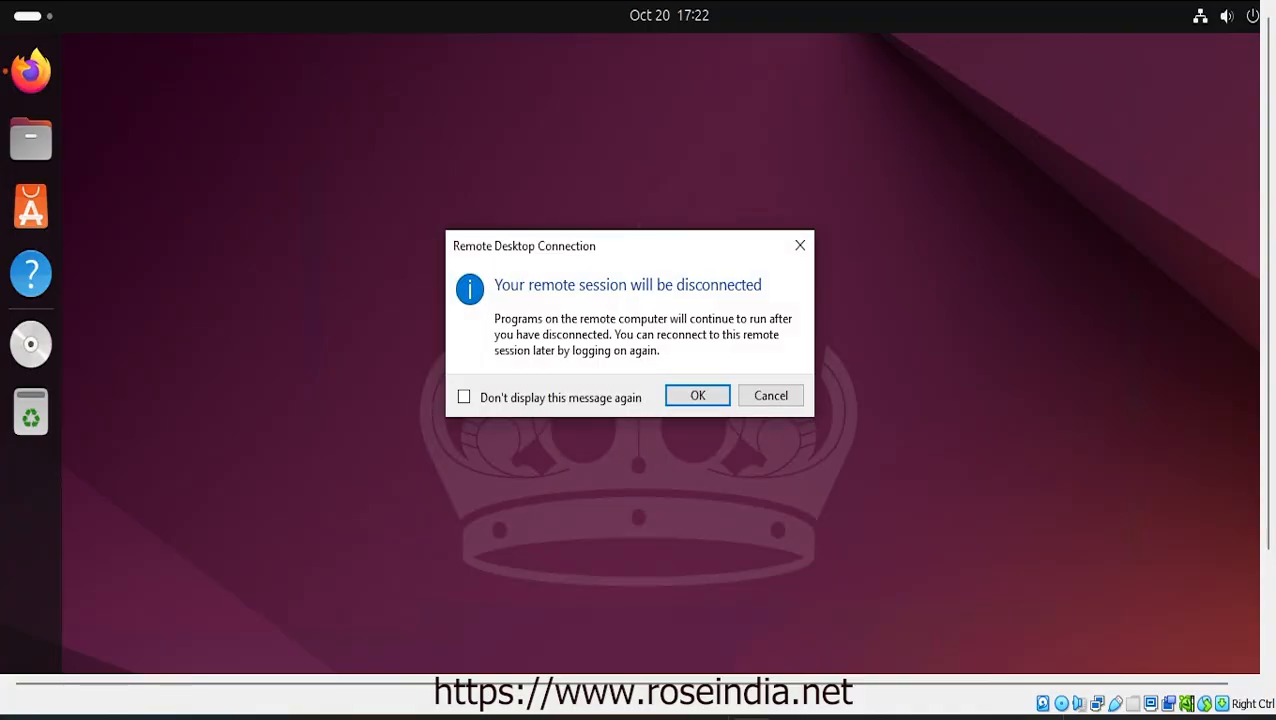
{"action": "left_click", "coordinate": [687, 395]}
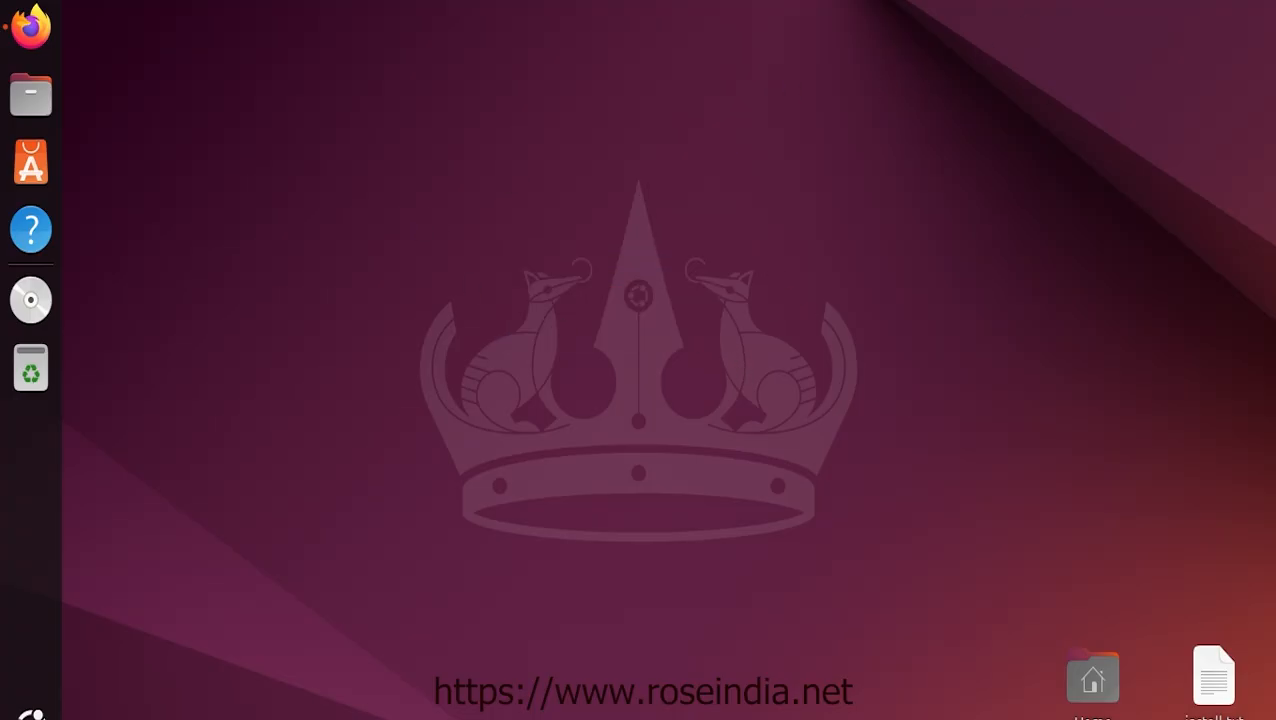
Reboot the Ubuntu guest via the quick-settings power menu's Restart option, confirming the restart
{"action": "left_click", "coordinate": [1232, 2]}
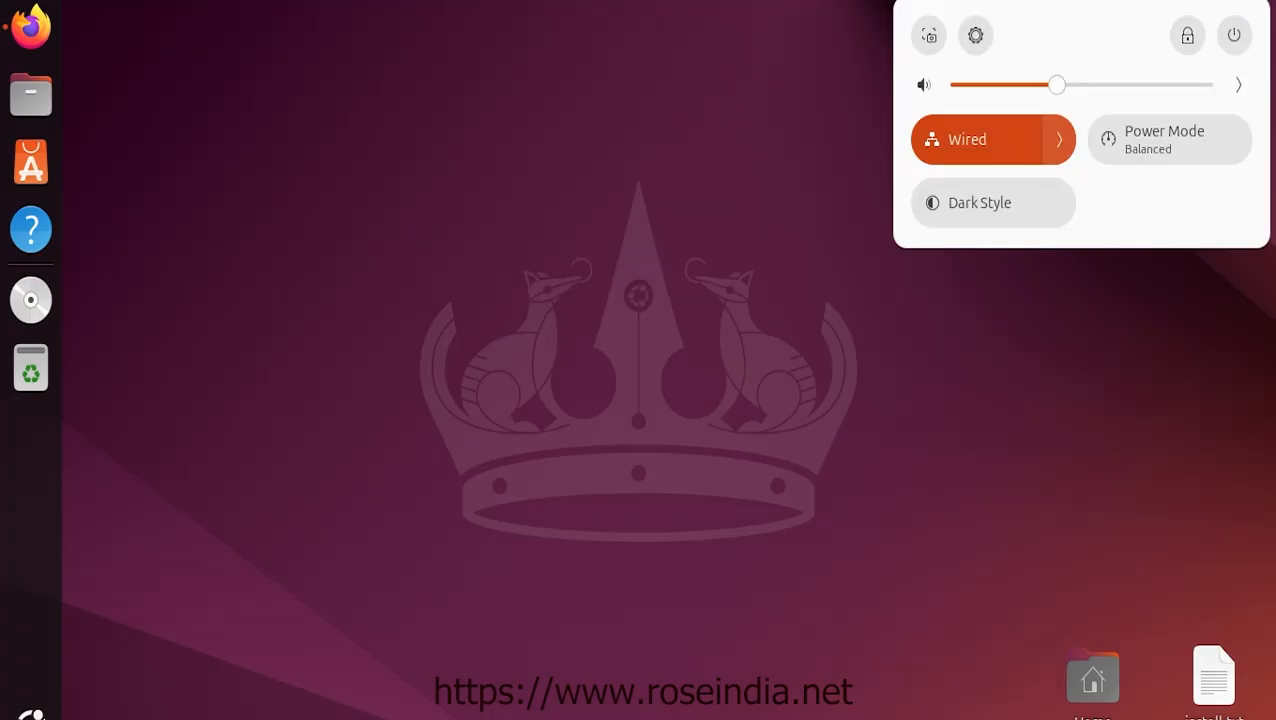
{"action": "left_click", "coordinate": [1238, 32]}
{"action": "left_click", "coordinate": [1236, 34]}
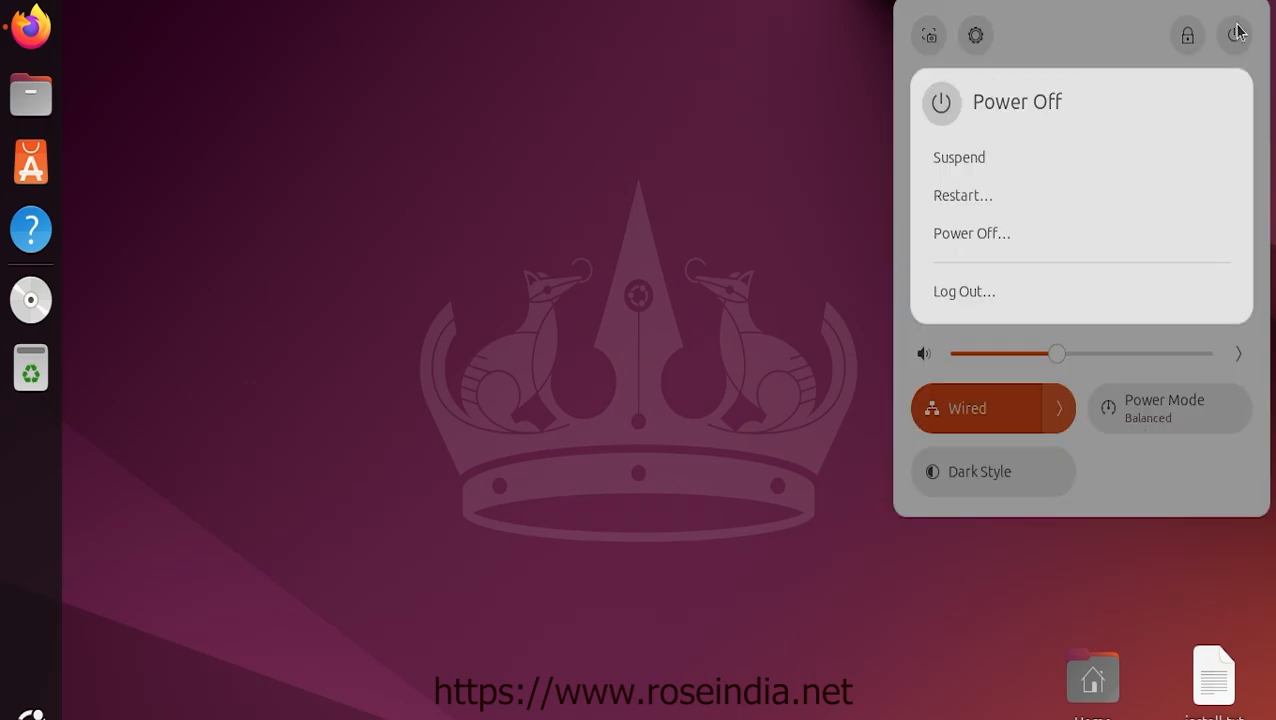
{"action": "left_click", "coordinate": [977, 199]}
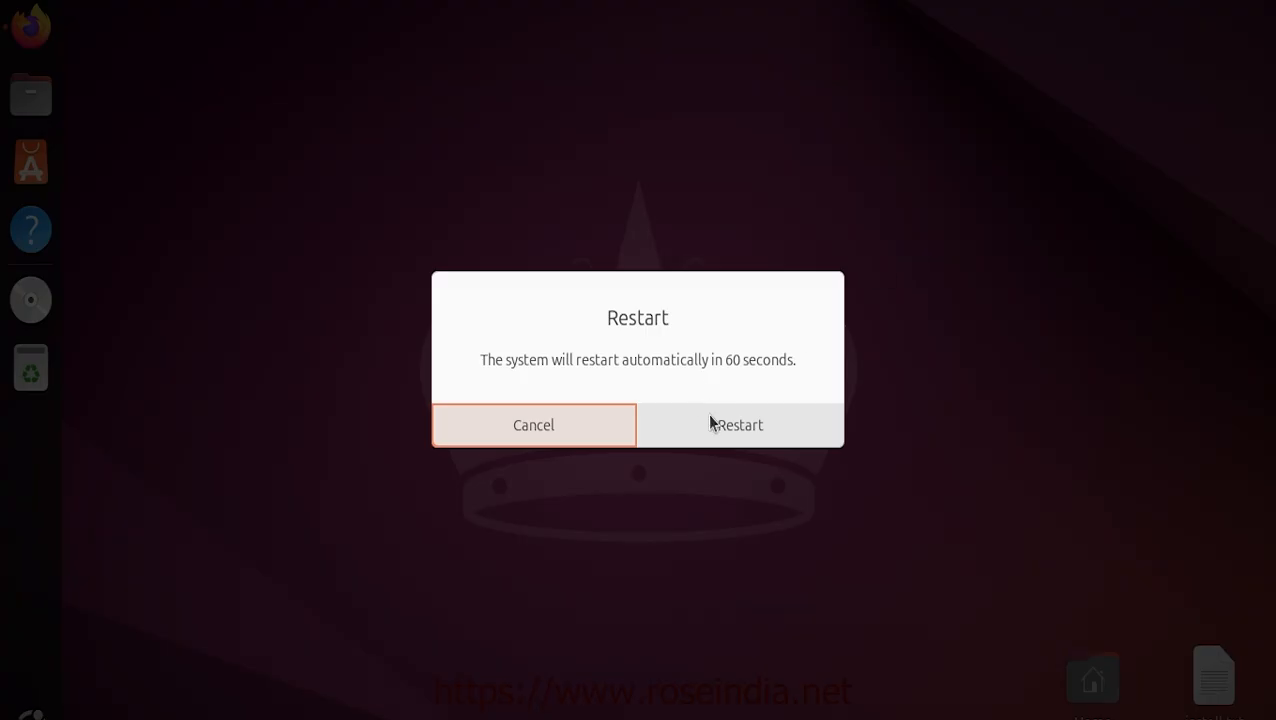
{"action": "left_click", "coordinate": [710, 424]}
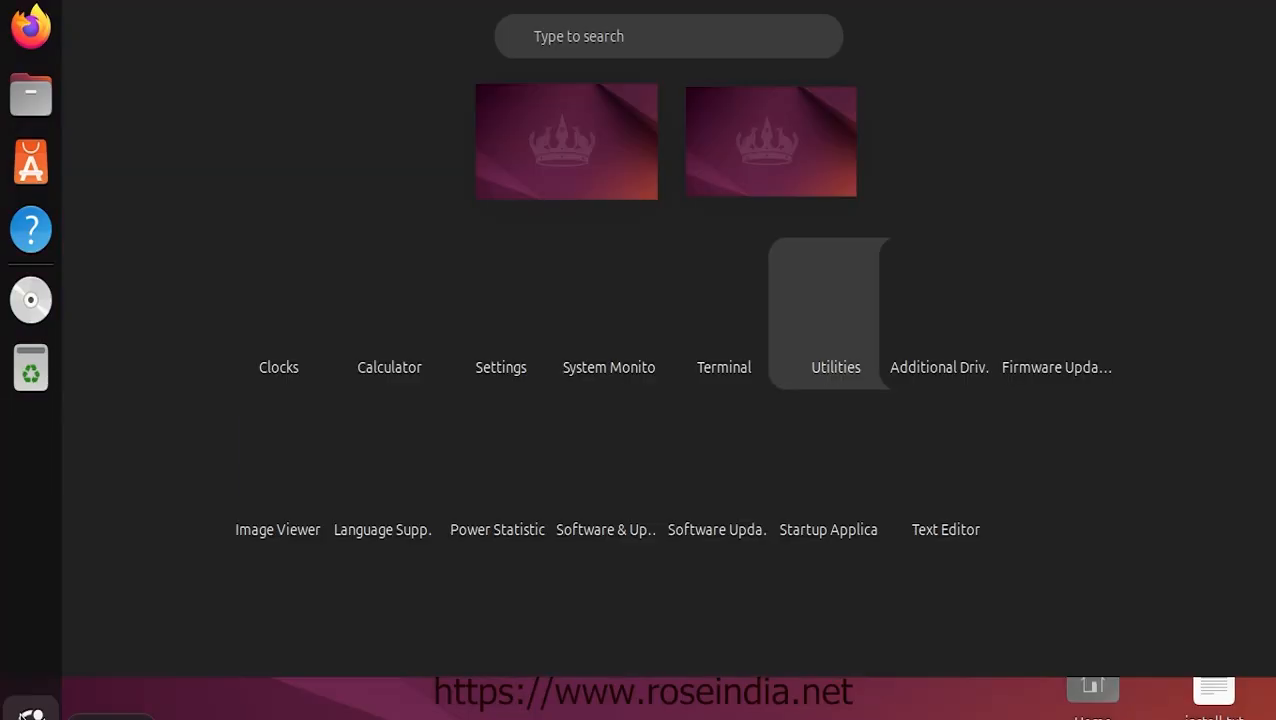
Clear the 'abo' app search, launch System Monitor, move its window mid-desktop, then close it
{"action": "type", "text": "abo"}
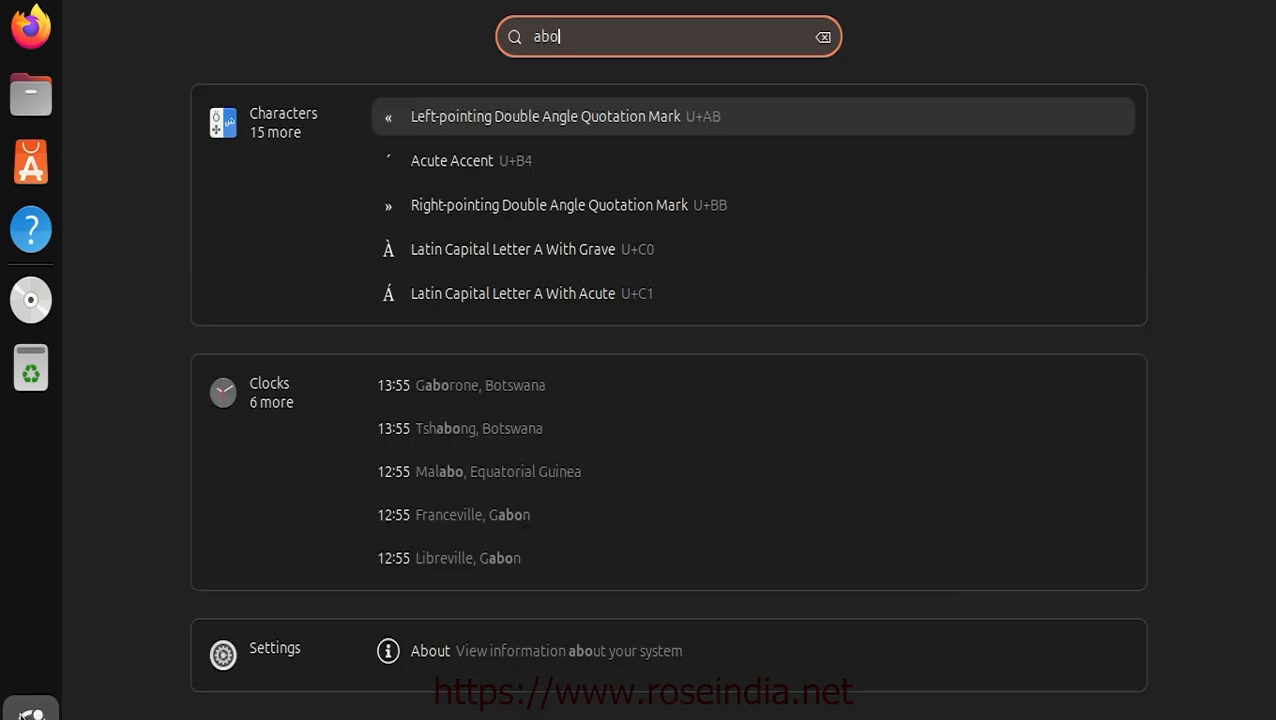
{"action": "key", "text": "BackSpace"}
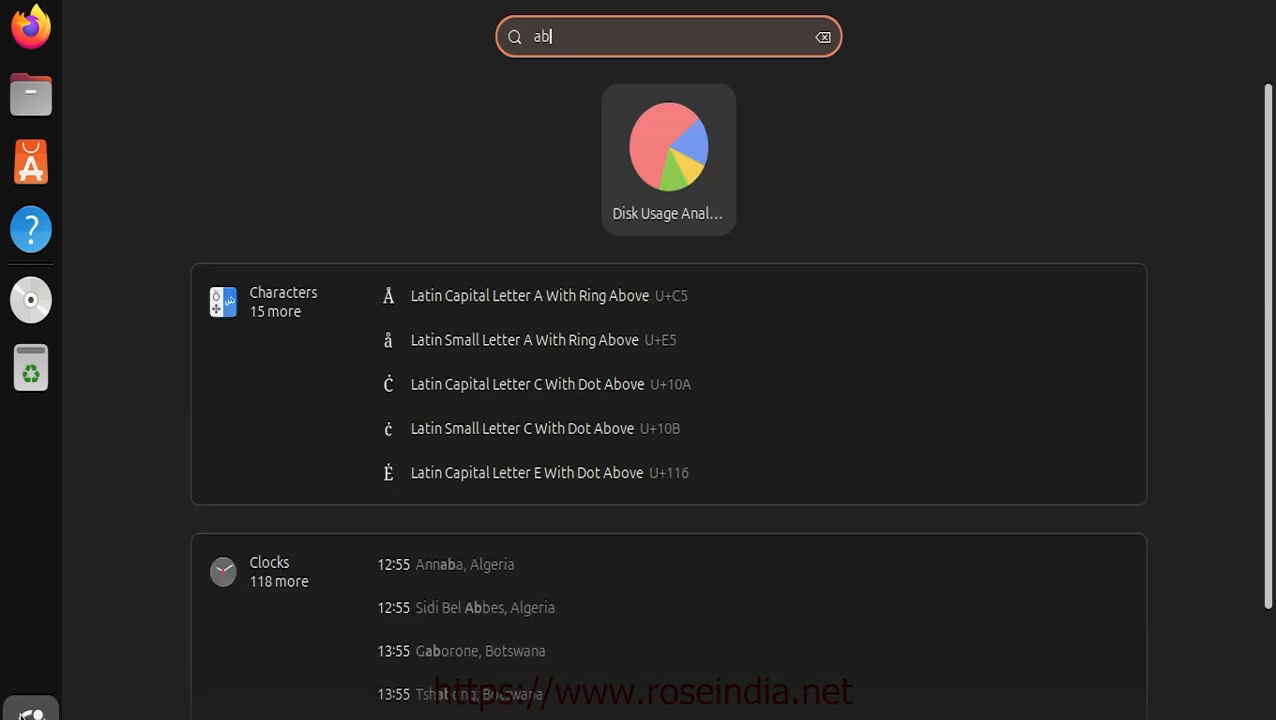
{"action": "key", "text": "BackSpace"}
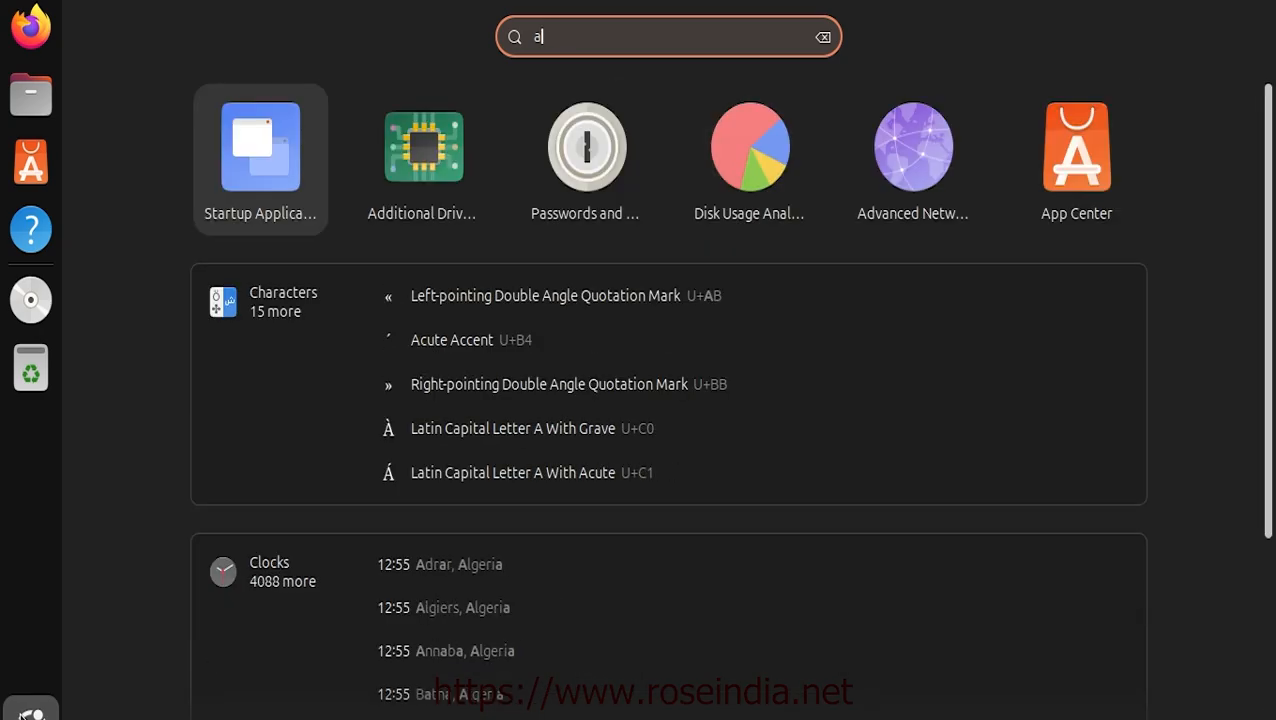
{"action": "key", "text": "BackSpace"}
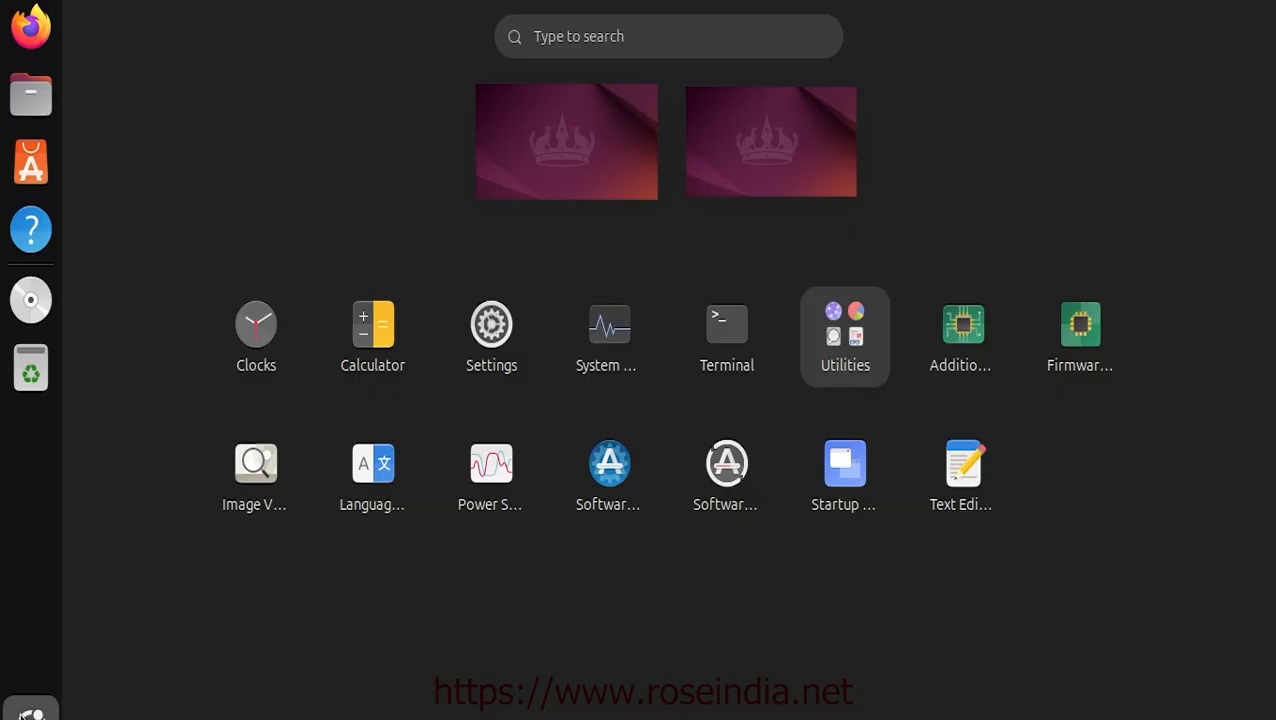
{"action": "left_click", "coordinate": [606, 322]}
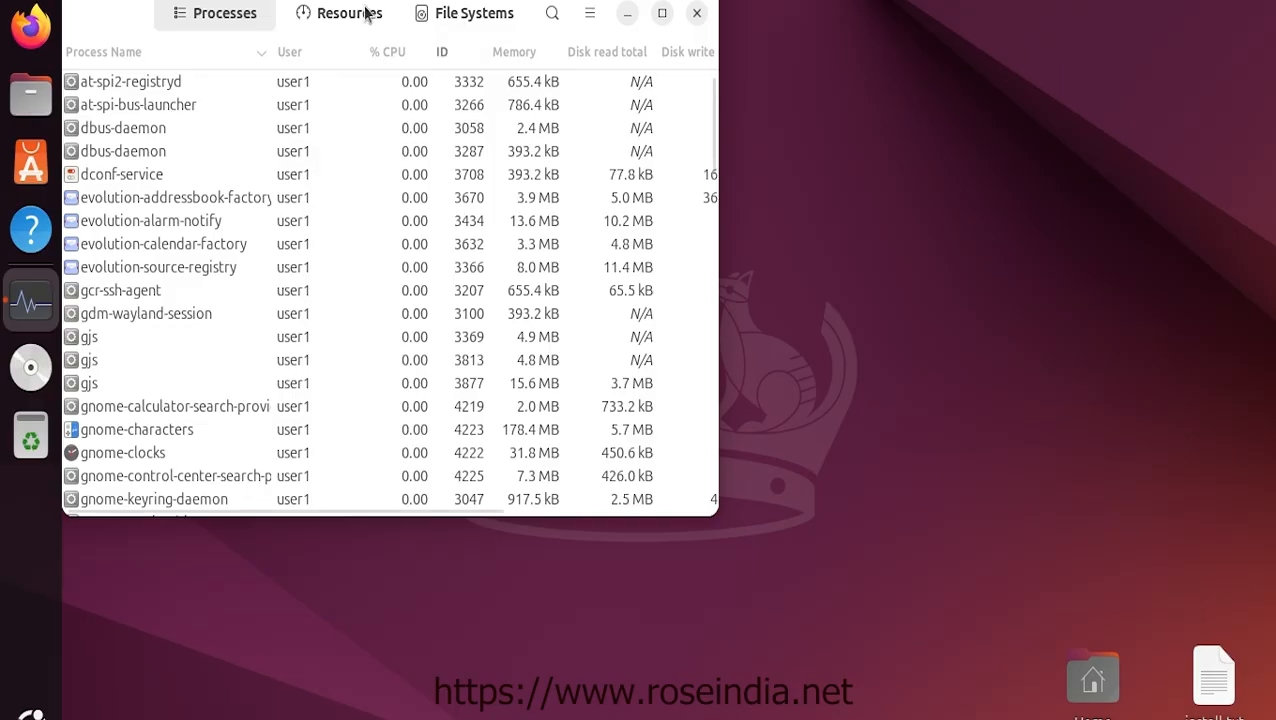
{"action": "left_click_drag", "start_coordinate": [102, 15], "coordinate": [398, 101]}
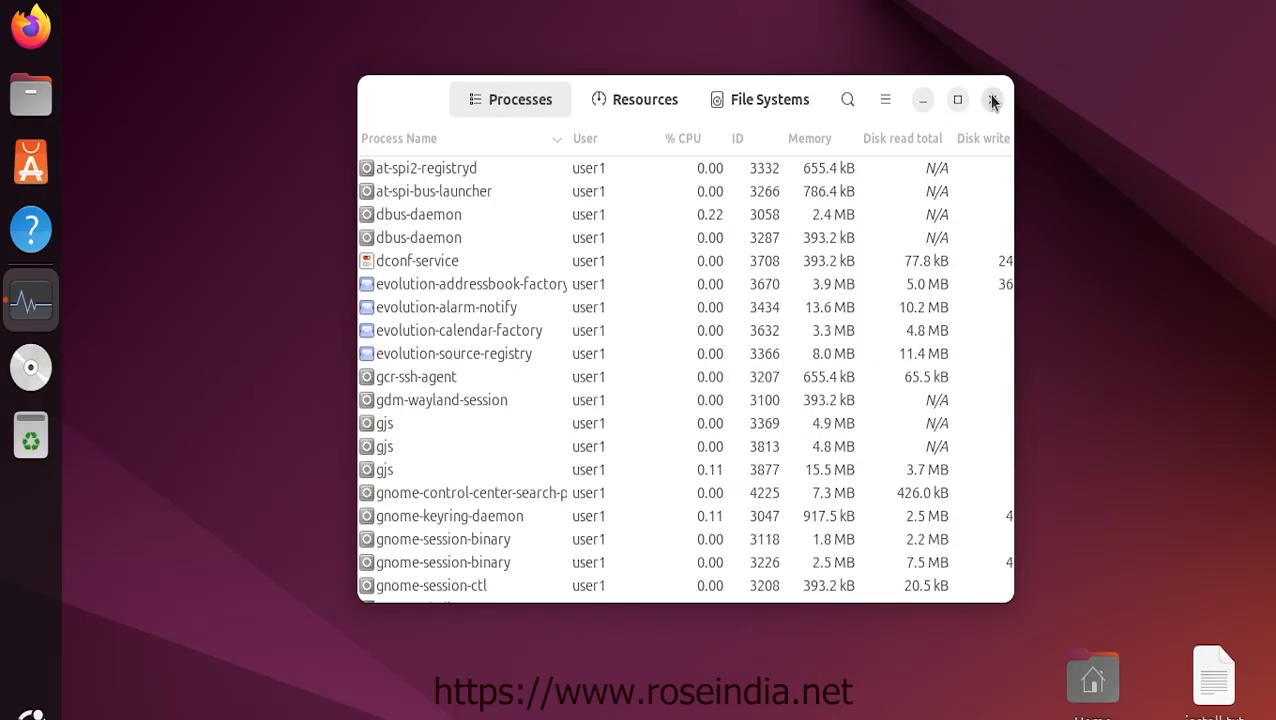
{"action": "left_click", "coordinate": [992, 99]}
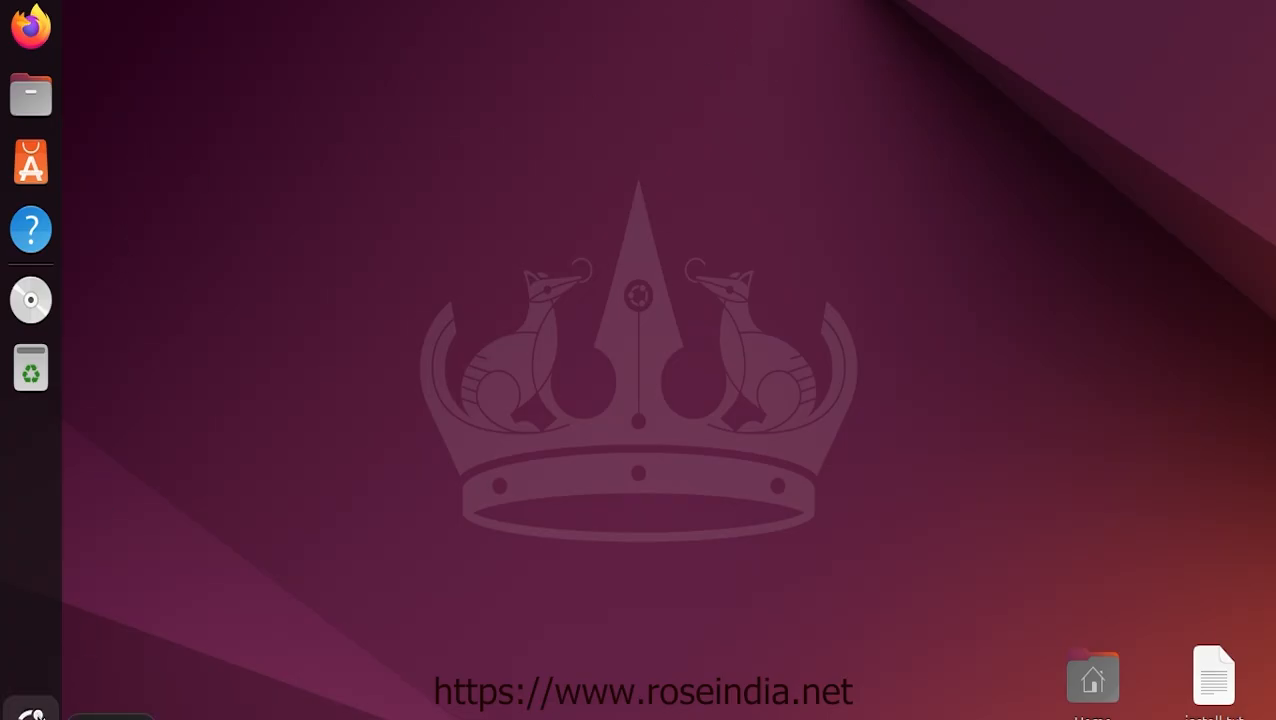
Open Settings > System > About to show Ubuntu 24.04.1 LTS, 3.8 GiB memory, 161.1 GB disk
{"action": "left_click", "coordinate": [33, 712]}
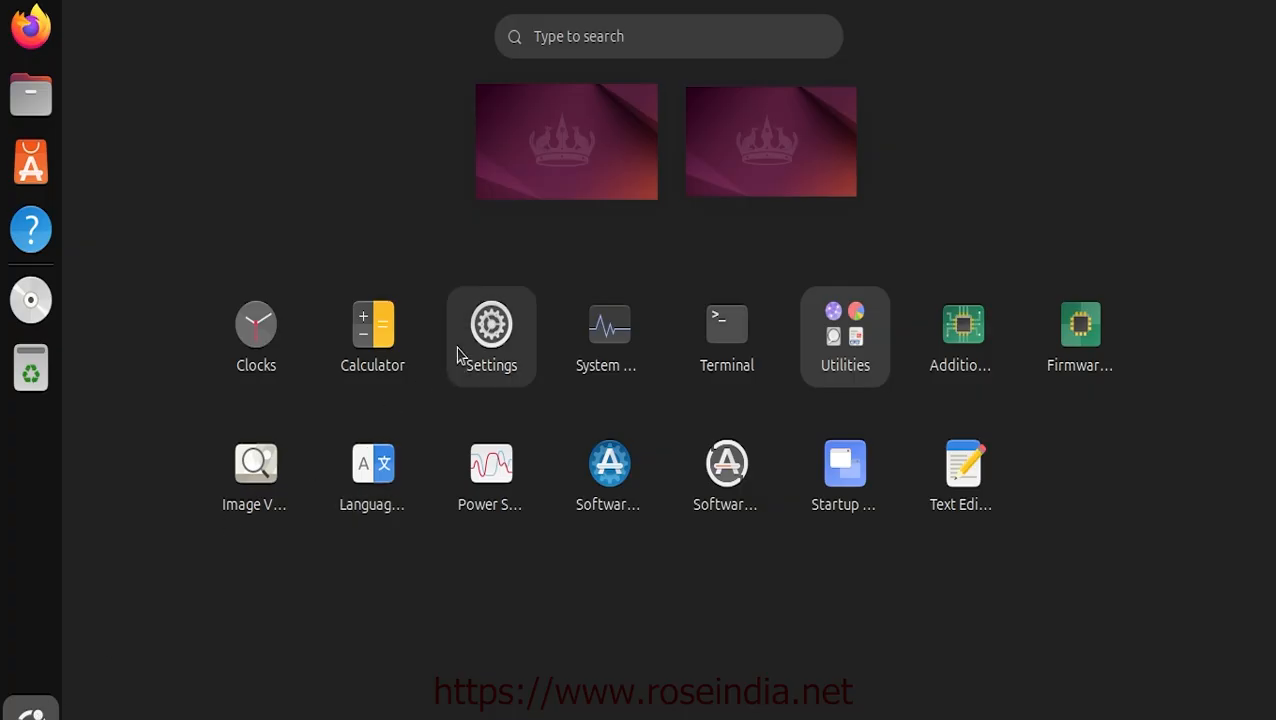
{"action": "left_click", "coordinate": [494, 330]}
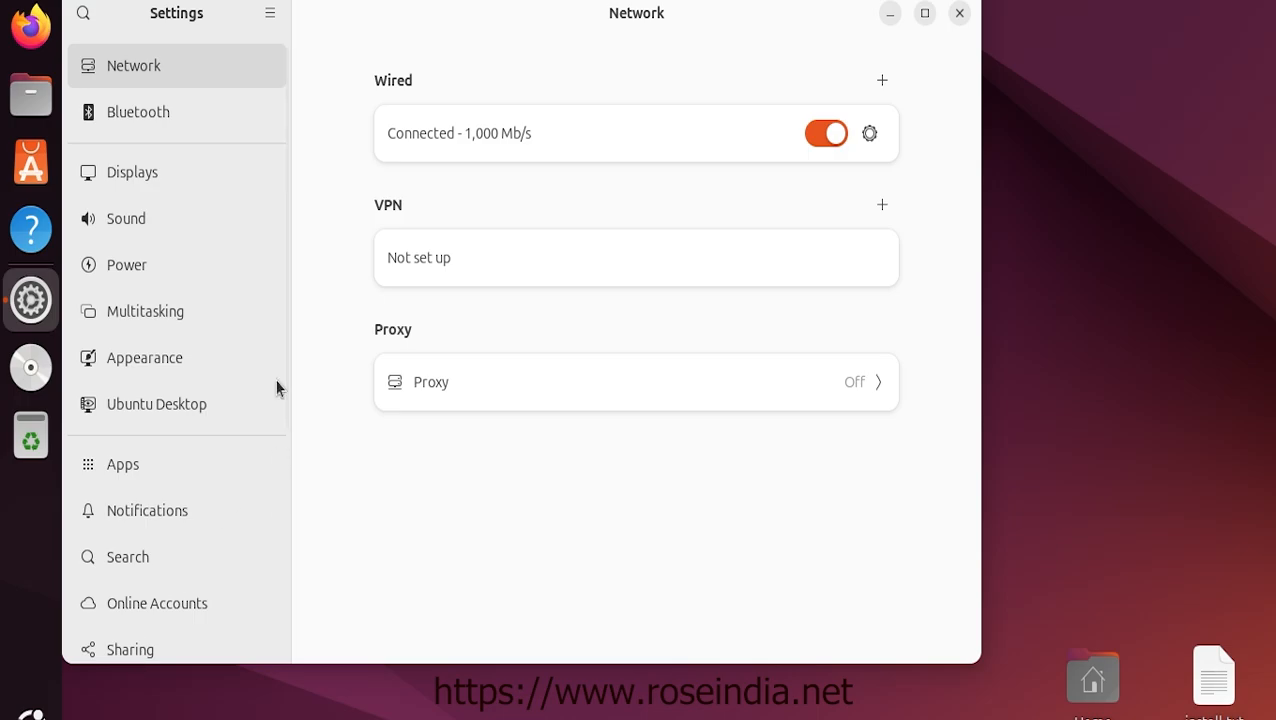
{"action": "scroll", "coordinate": [283, 480], "scroll_direction": "down", "scroll_amount": 4}
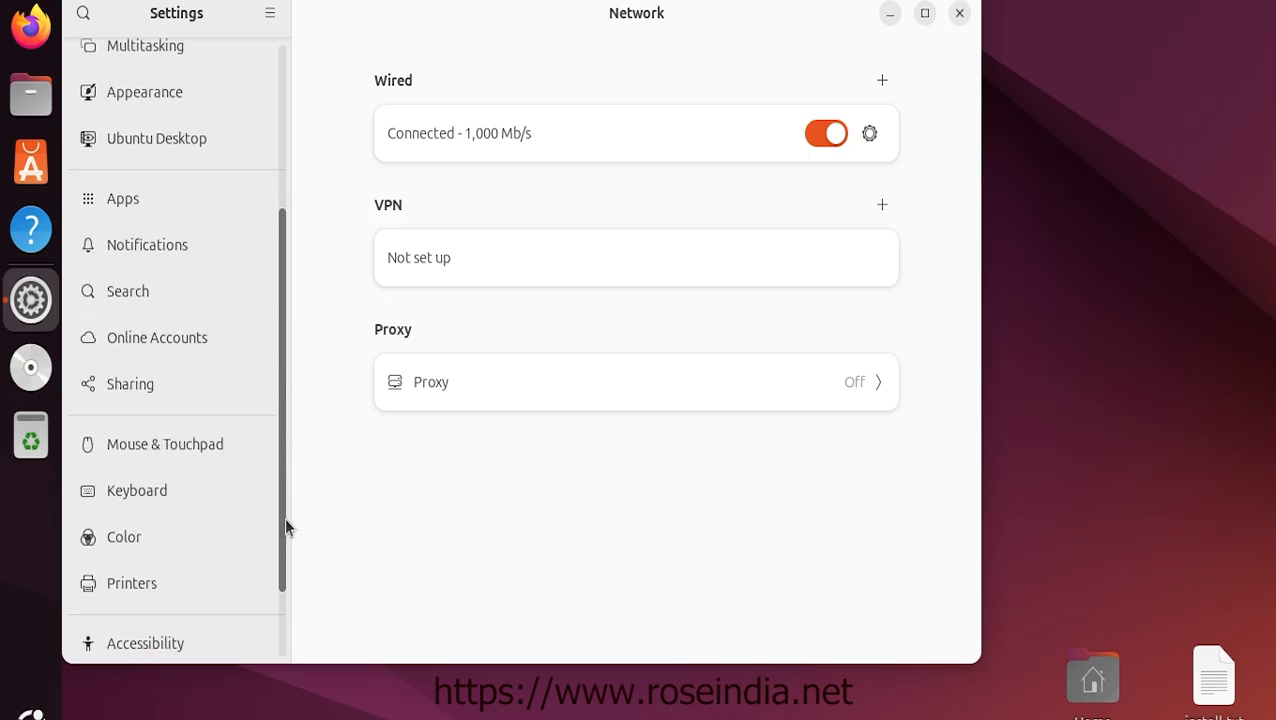
{"action": "scroll", "coordinate": [286, 590], "scroll_direction": "down", "scroll_amount": 2}
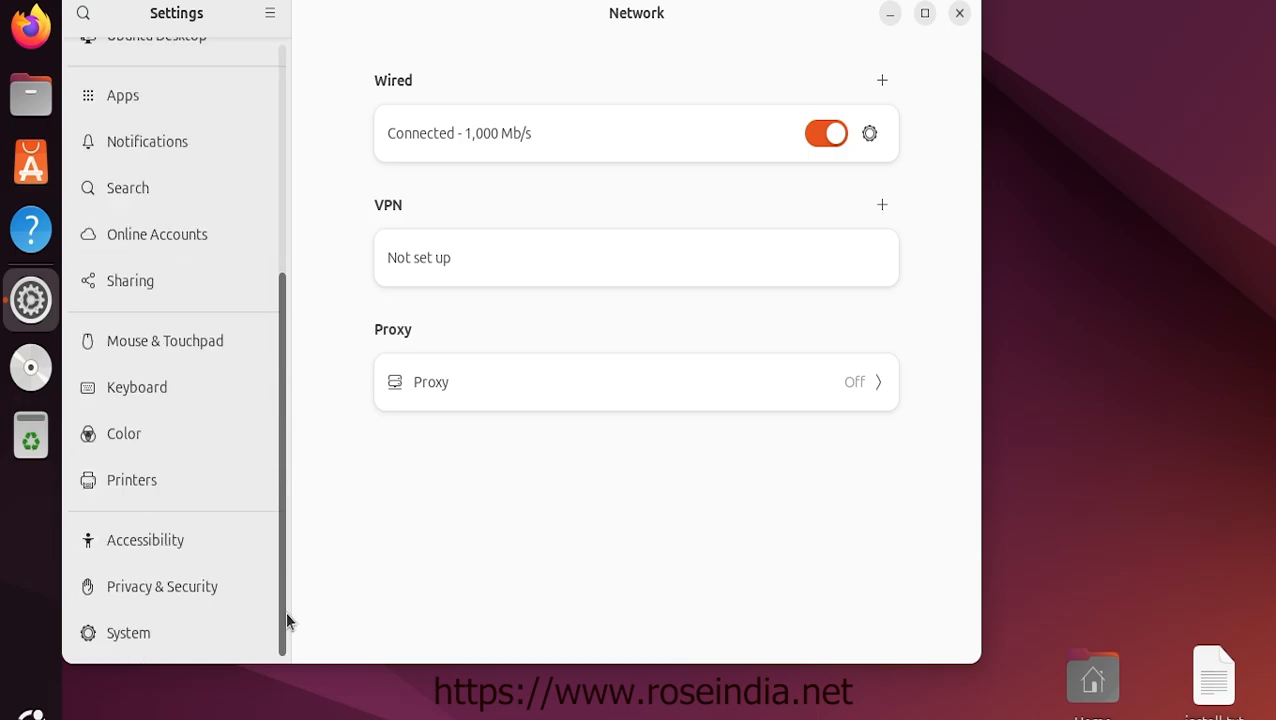
{"action": "left_click", "coordinate": [151, 632]}
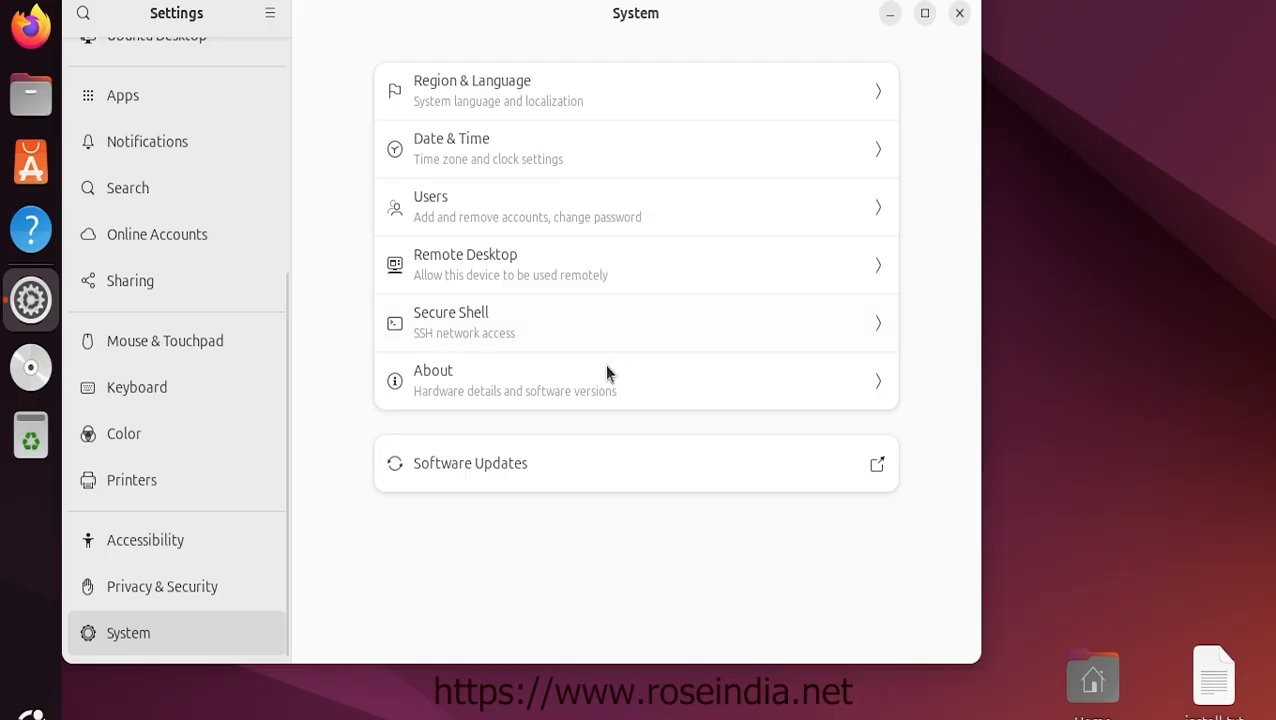
{"action": "left_click", "coordinate": [535, 392]}
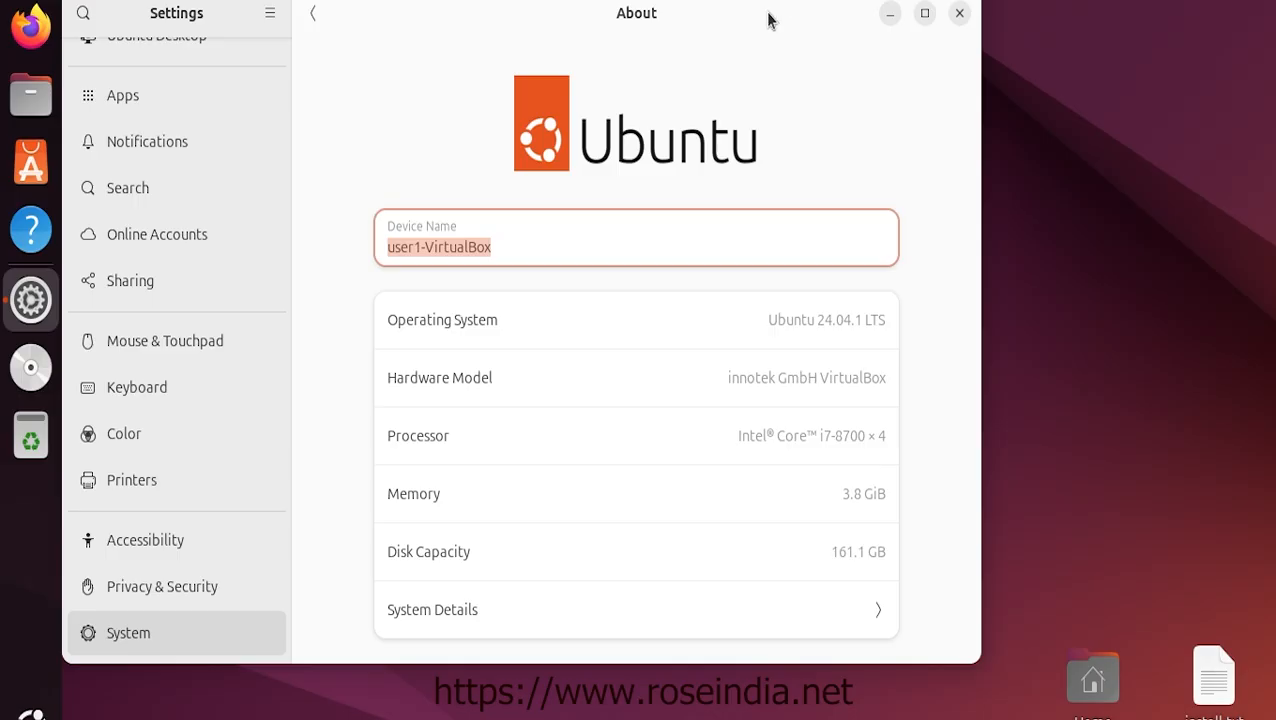
{"action": "left_click_drag", "start_coordinate": [769, 13], "coordinate": [852, 36]}
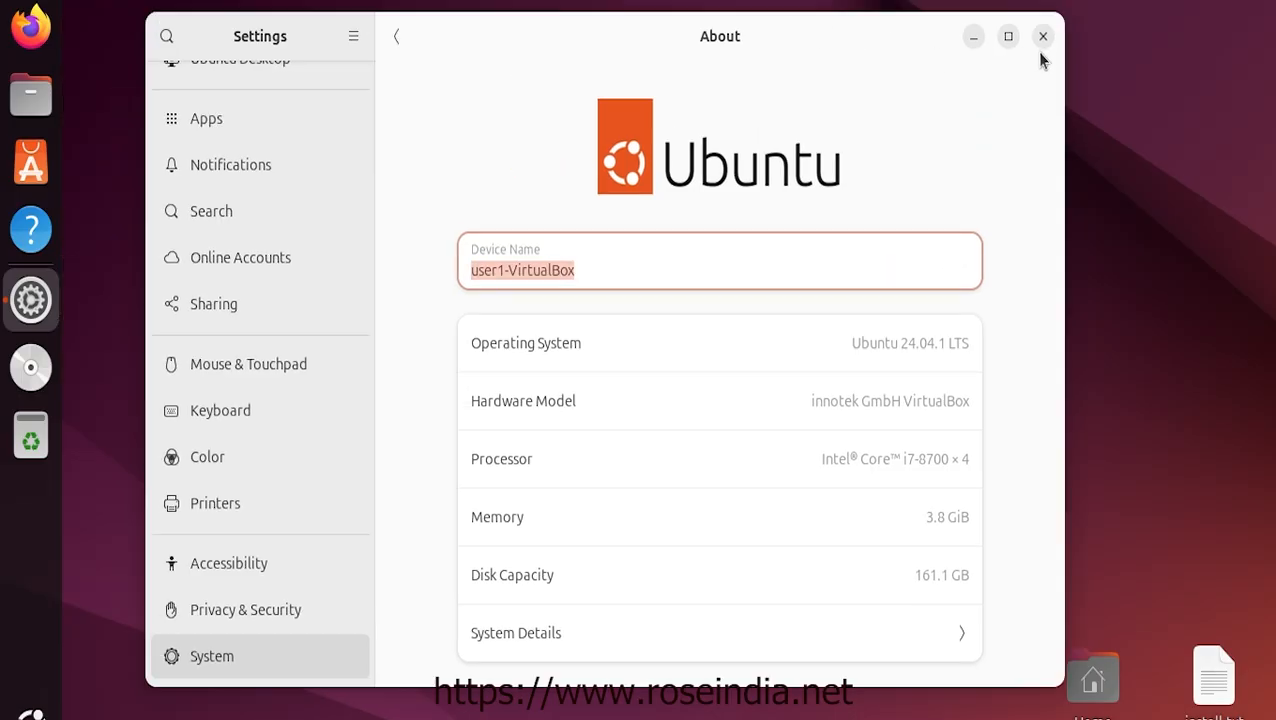